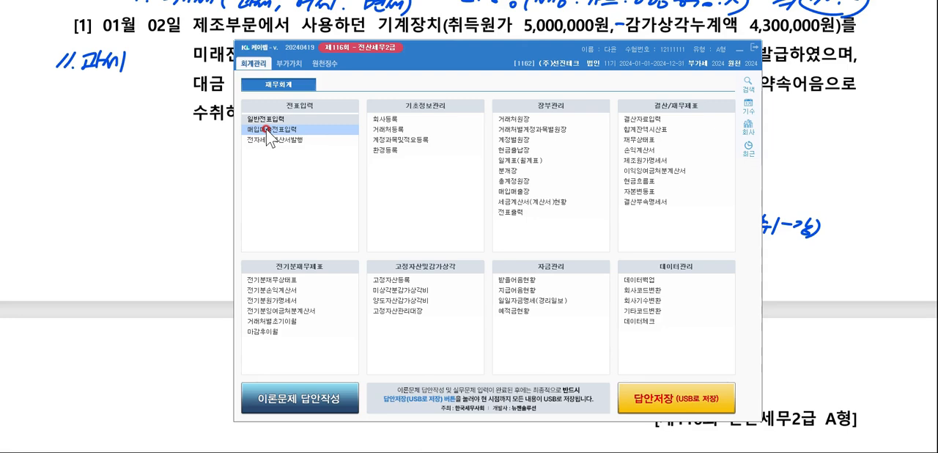
Open the purchase/sales voucher entry (매입매출전표입력) and move its window clear of the problem text.
click(267, 131)
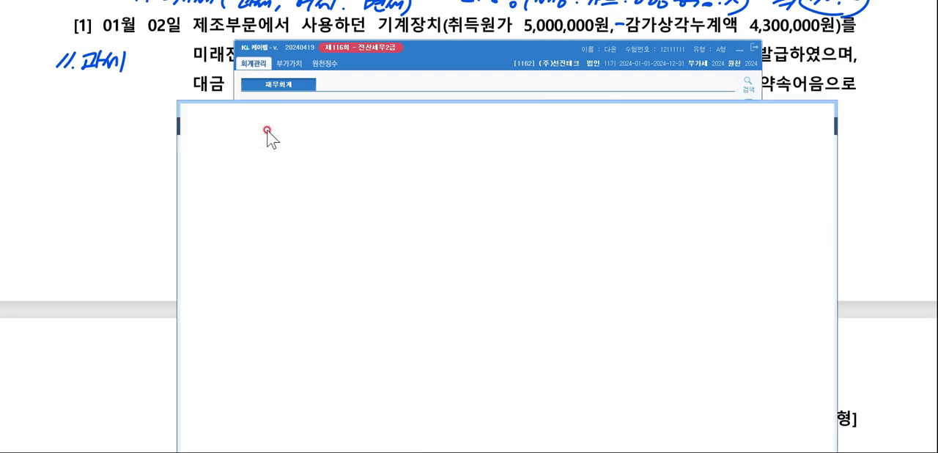
click(736, 49)
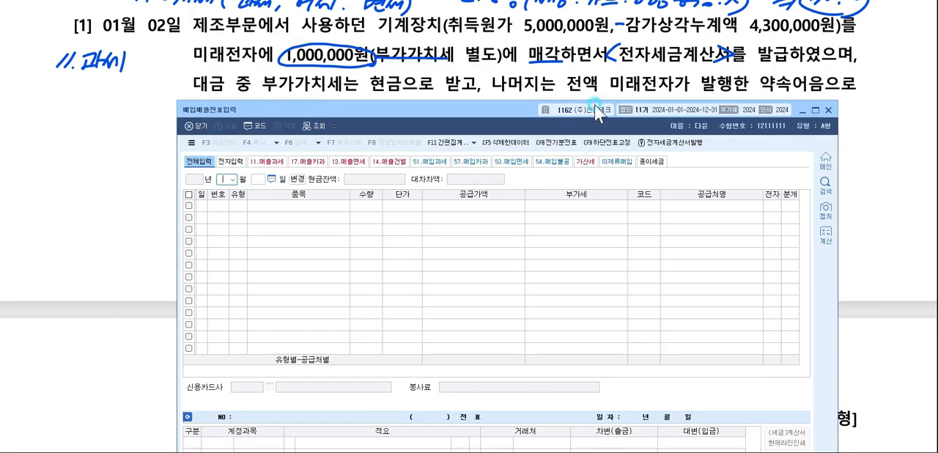
drag(578, 102, 513, 130)
Begin a voucher entry dated January 2, 2024 with transaction type 11 (과세).
text(1)
key(Return)
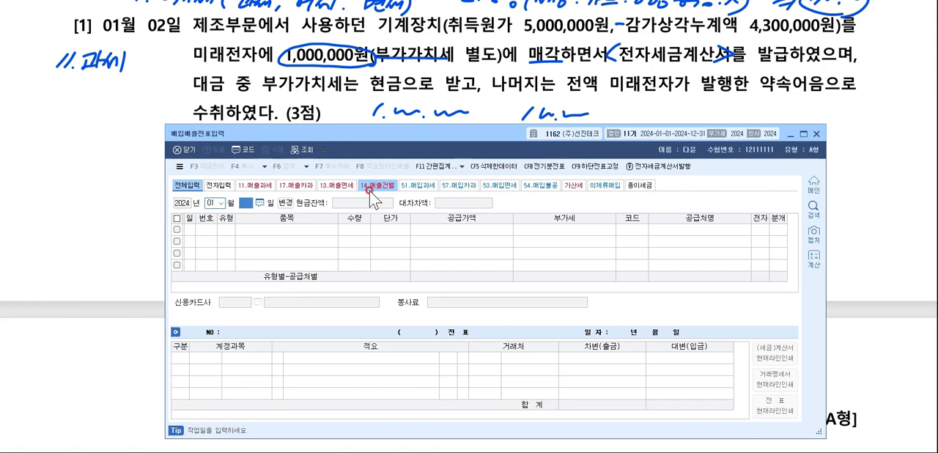
text(2)
key(Return)
text(11)
key(Return)
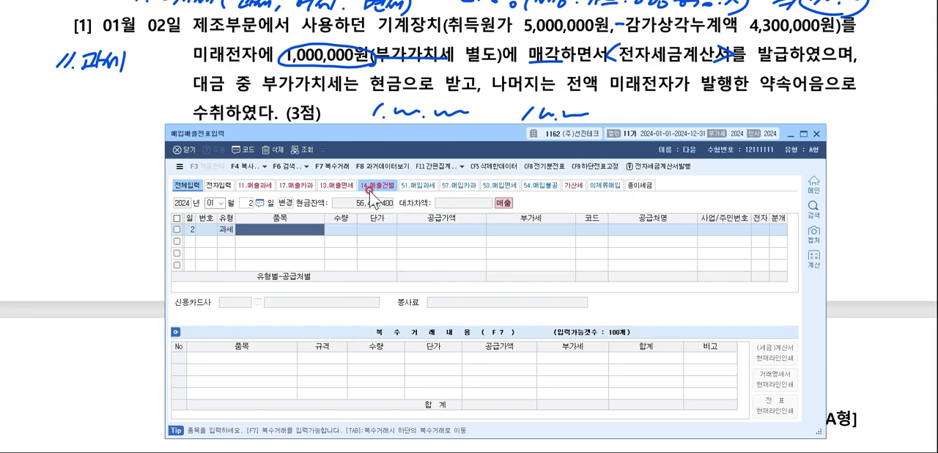
Enter 기계장치 처분 as the item with a supply value of 1,000,000.
text(r)
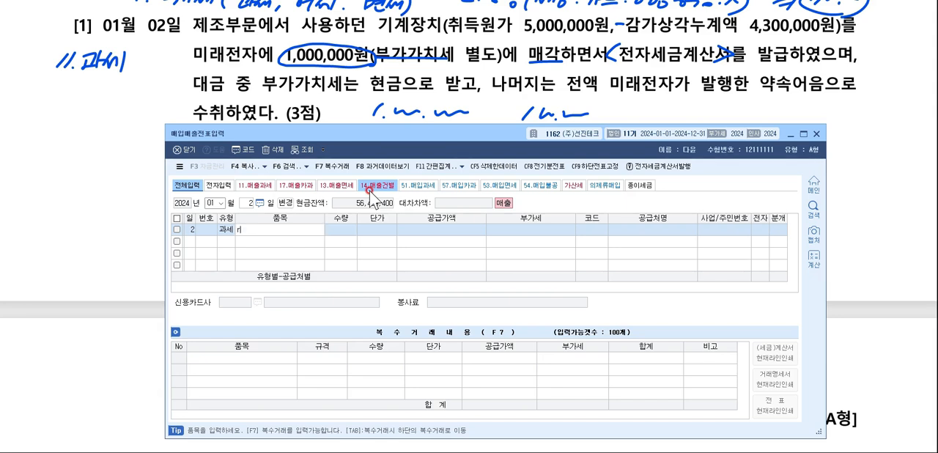
key(BackSpace)
text(기계장치 처분)
key(Return)
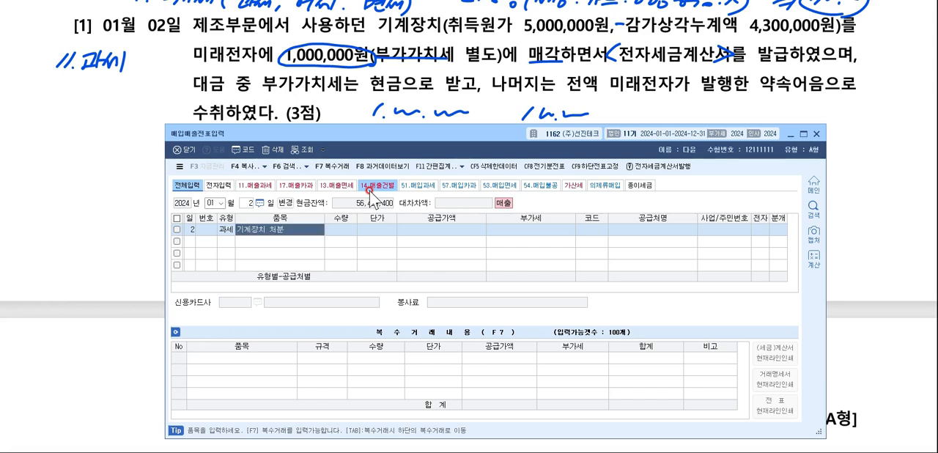
text(1000000)
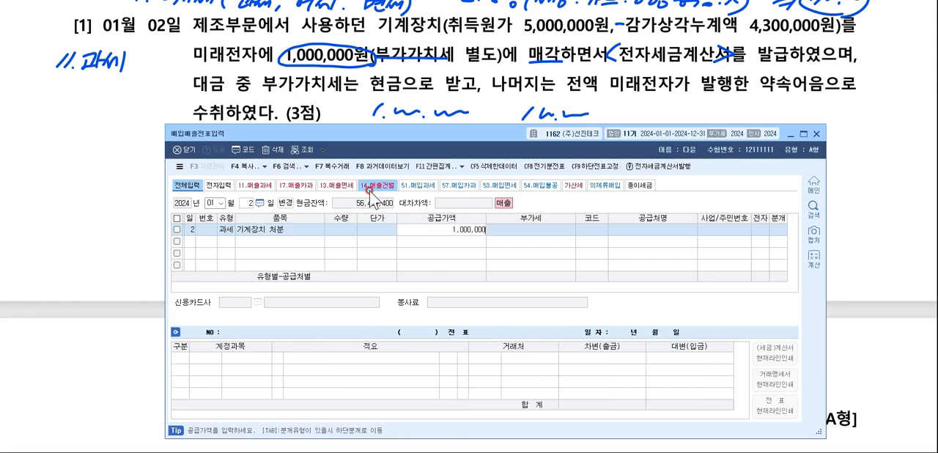
key(Return)
key(Return)
Look up 미래 in the customer list and assign 미래전자 as the entry's trading partner.
key(F2)
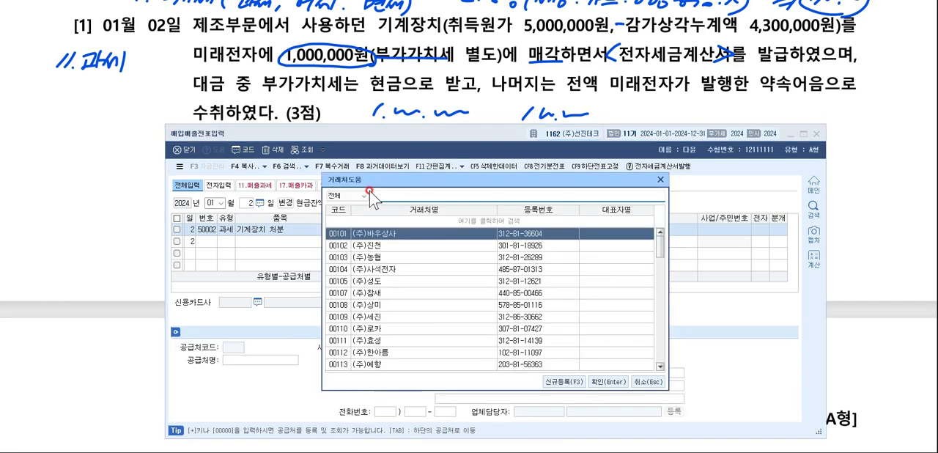
text(미래전자)
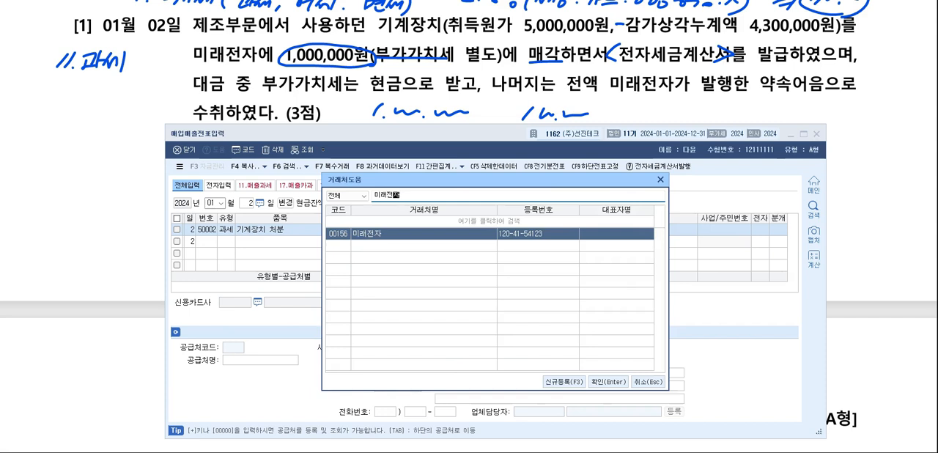
key(Return)
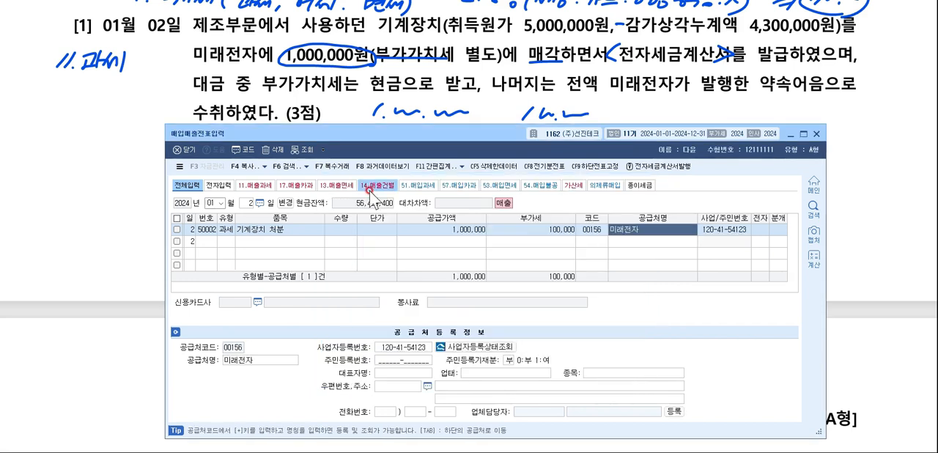
Mark the tax invoice as electronic (여) and set the journal type to 혼합 (mixed).
key(Return)
text(1)
key(Return)
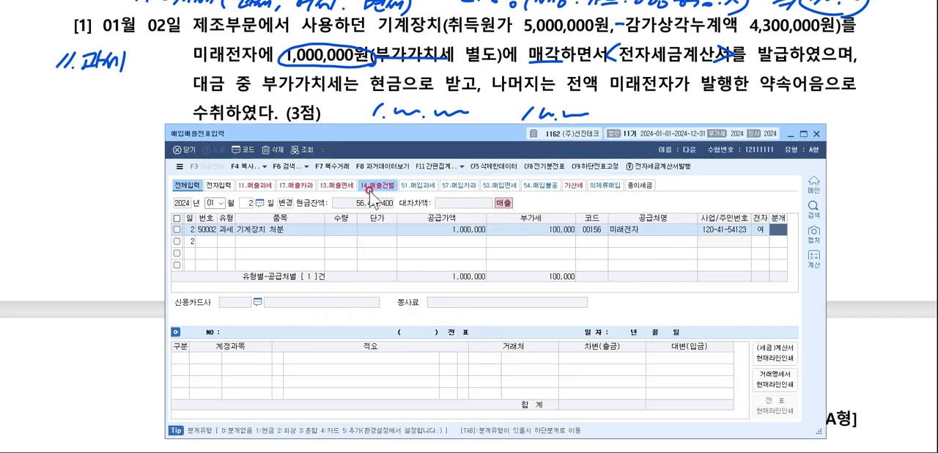
text(3)
key(Return)
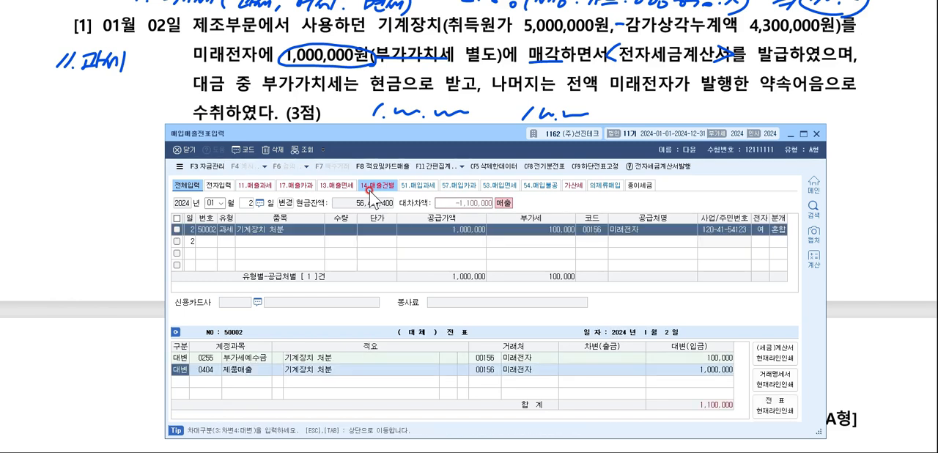
Change the 제품매출 journal line's account to 기계장치 (0206) and set its credit amount to 5,000,000.
key(Return)
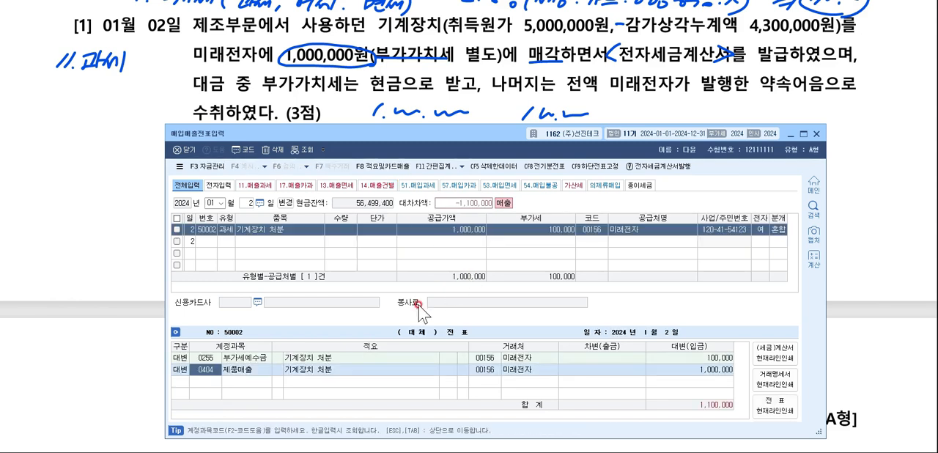
click(210, 357)
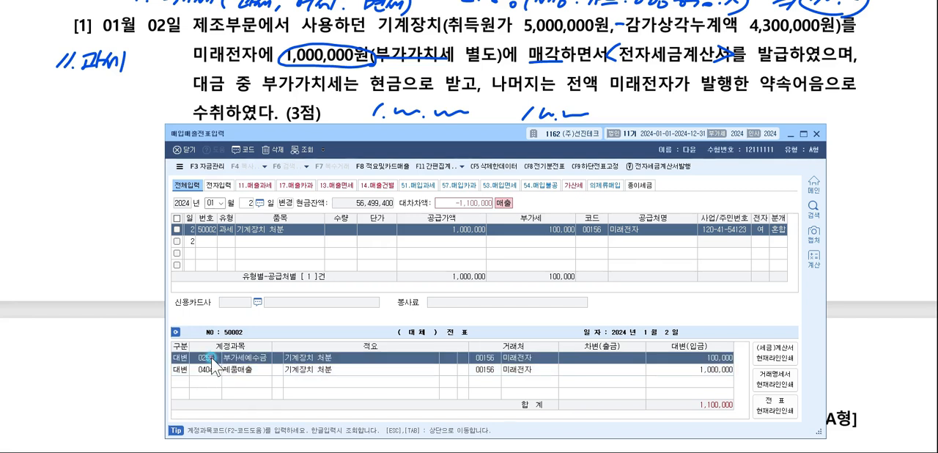
click(205, 370)
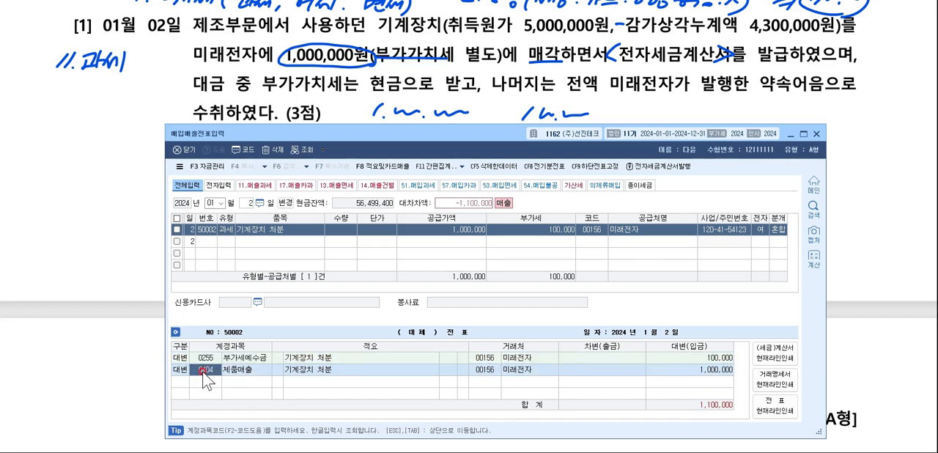
key(F2)
text(ㄱ)
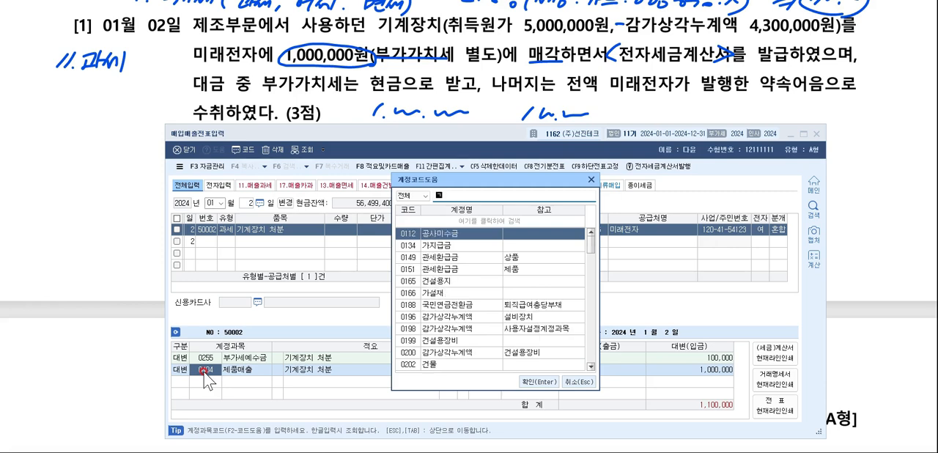
text(기계장치)
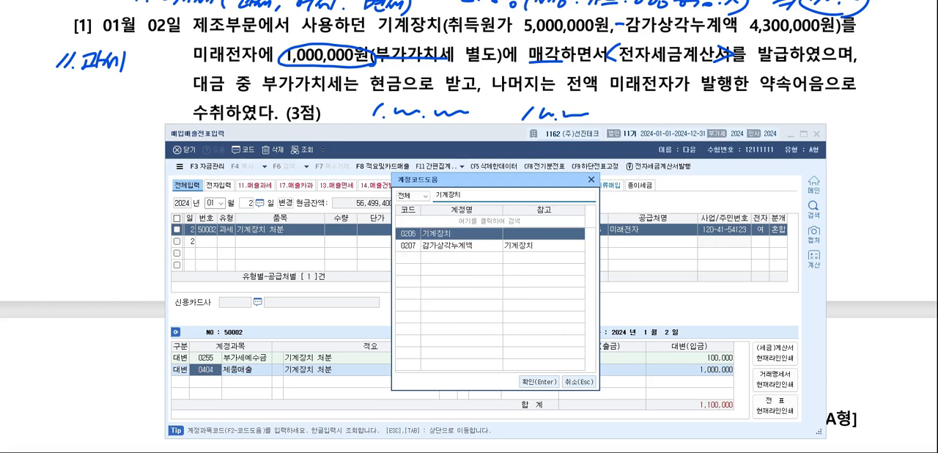
key(Return)
text(8)
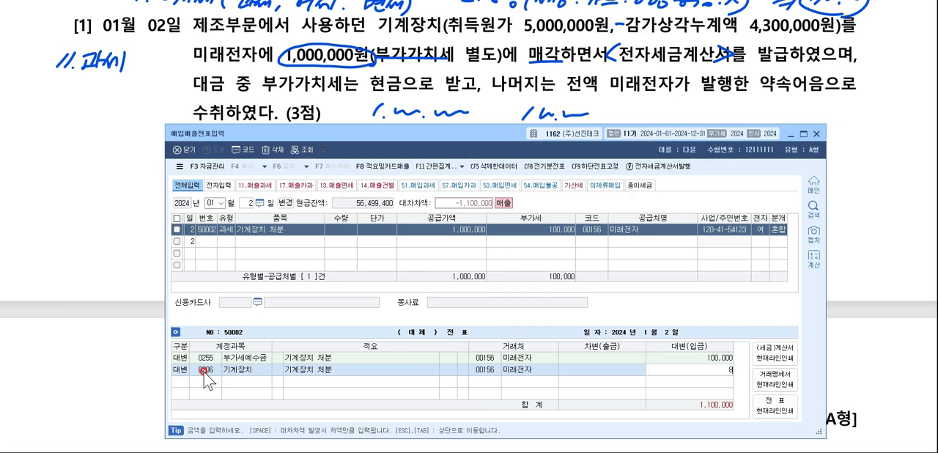
text(5000000)
key(Return)
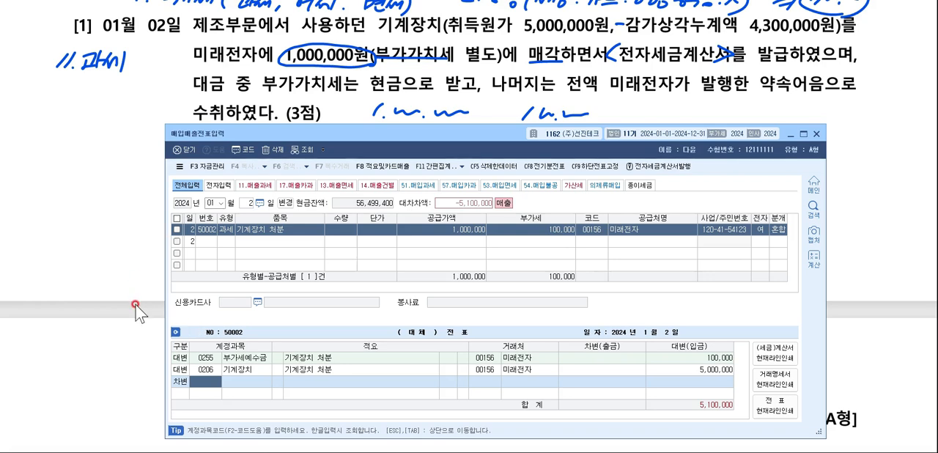
Add a debit line for the machinery's 감가상각누계액 (0207) with an amount of 4,300,000.
text(감가상각)
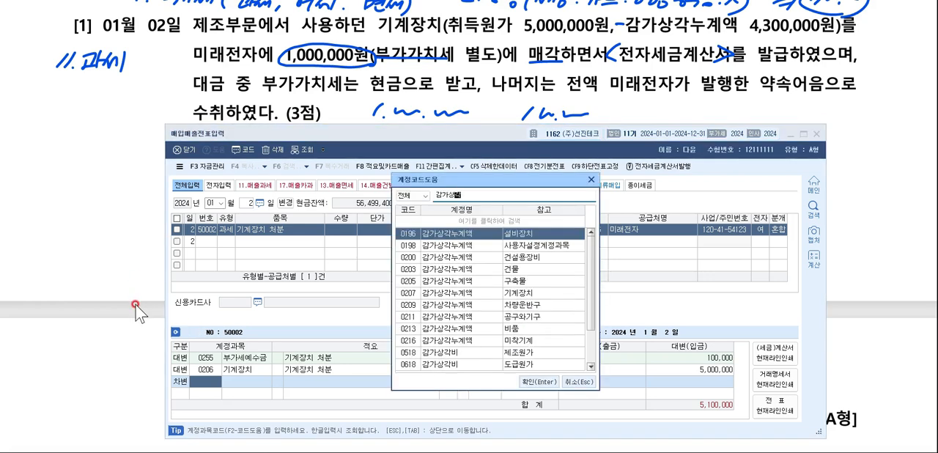
key(Down)
key(Down)
key(Down)
key(Down)
key(Down)
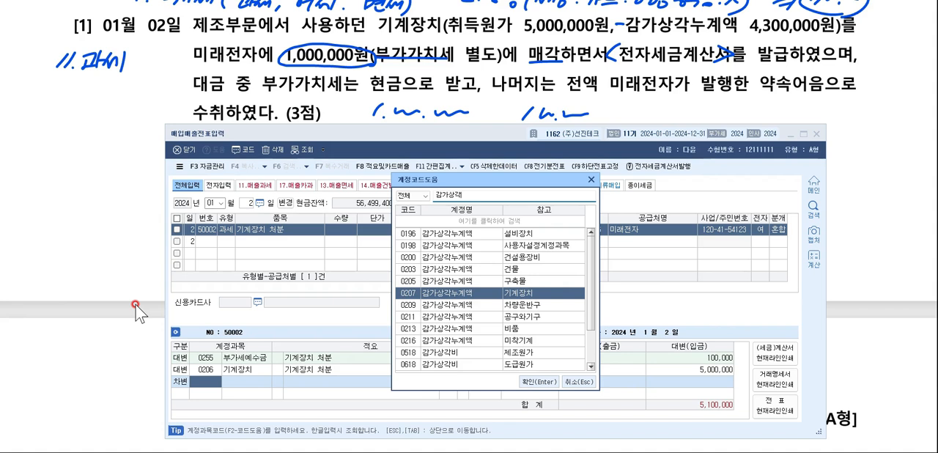
key(Return)
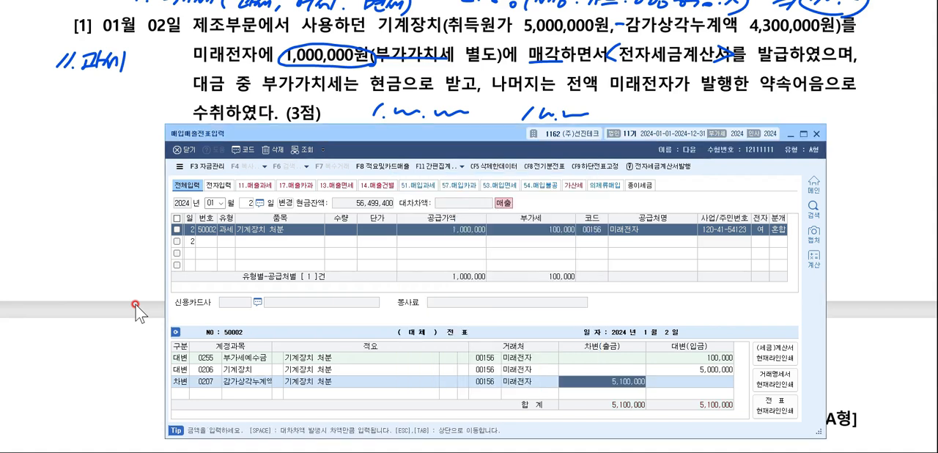
text(4300000)
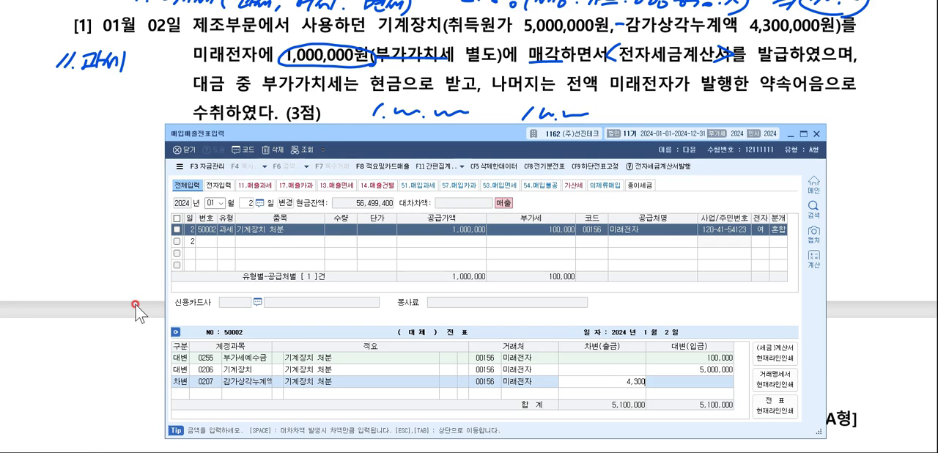
key(Return)
Add a debit line for 현금 (0101) with an amount of 100,000.
text(3현금)
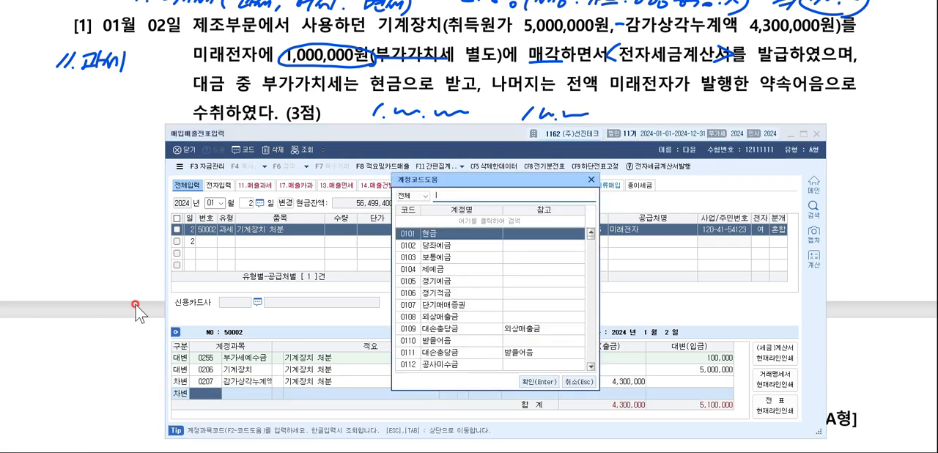
key(Return)
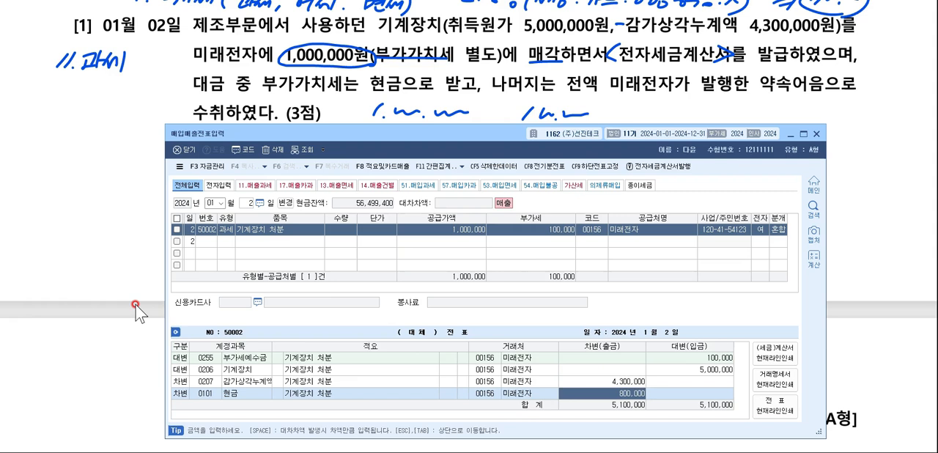
key(Return)
Add a debit line for 미수금 (0120) with an amount of 1,000,000.
text(3)
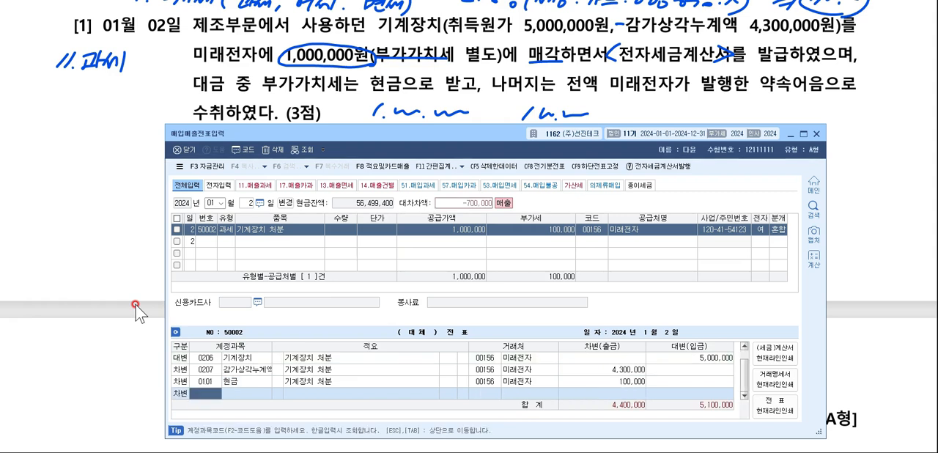
key(F2)
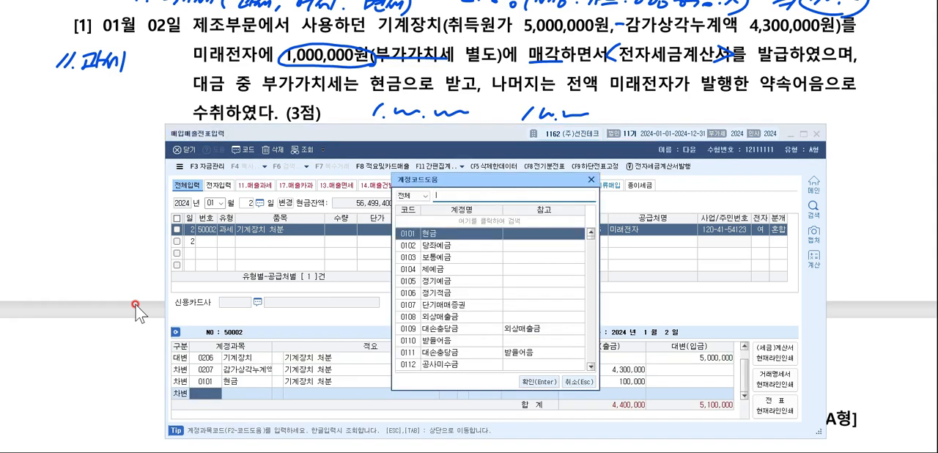
text(미수금)
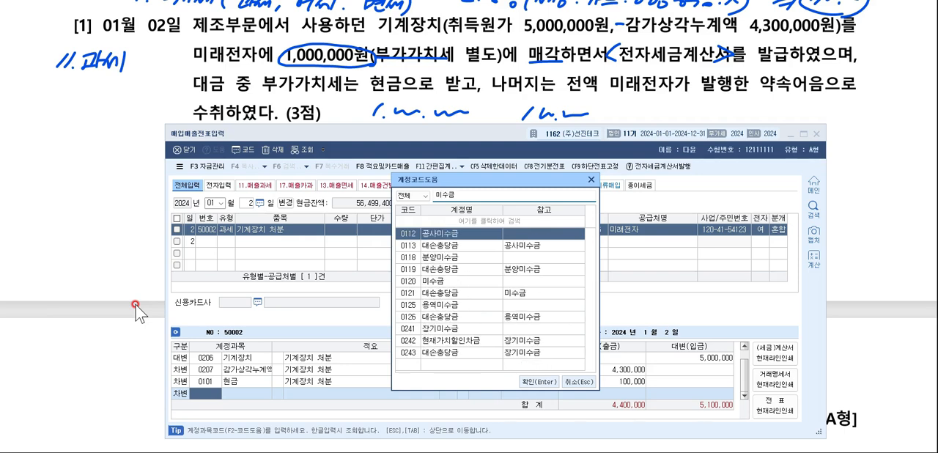
key(Down)
key(Down)
key(Down)
key(Down)
key(Return)
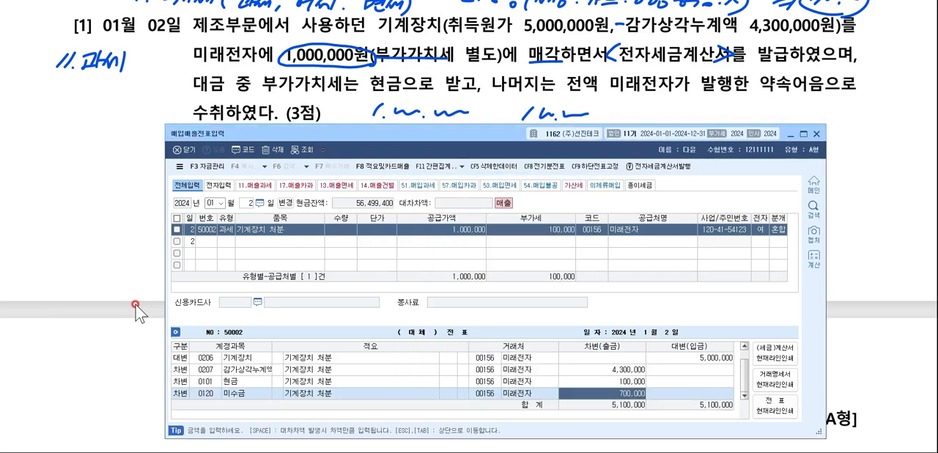
text(1000000)
key(Return)
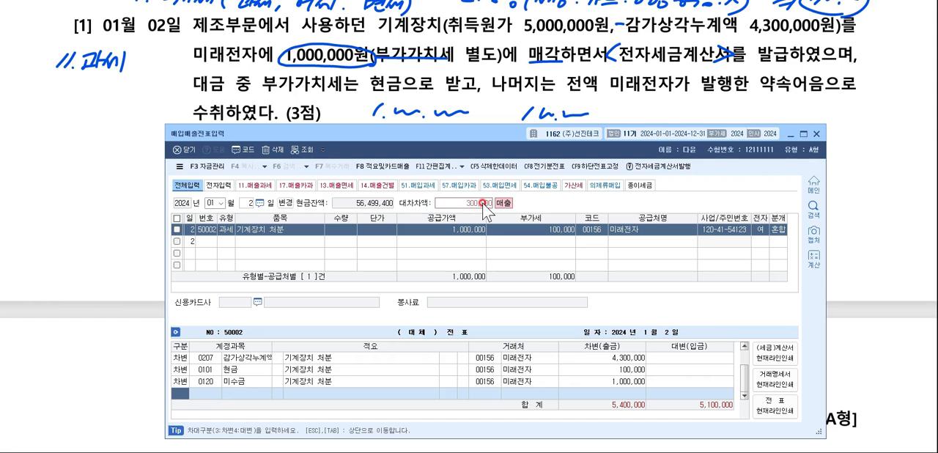
Add a credit line for 유형자산처분이익 (0914) of 300,000 and review the journal lines from the top.
text(4)
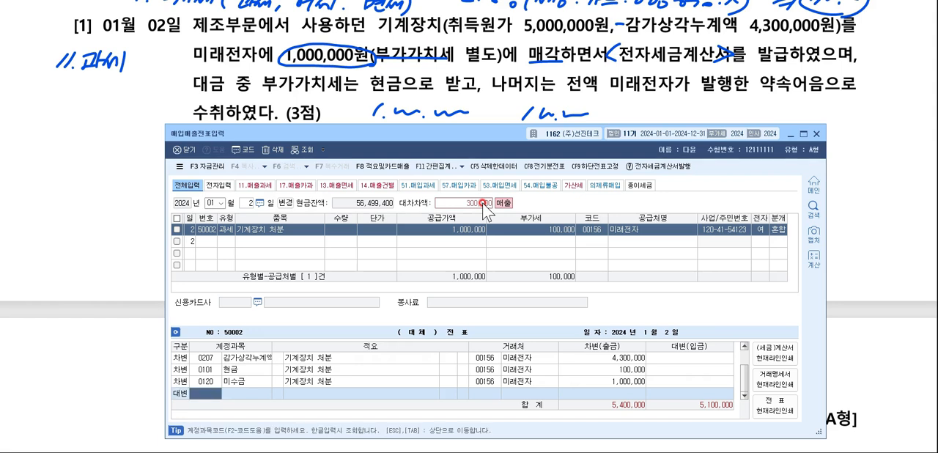
text(ㅁ)
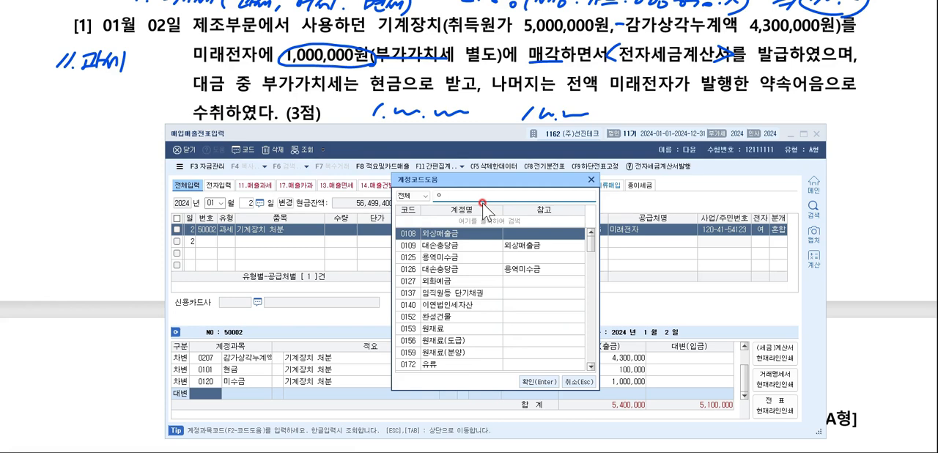
key(BackSpace)
text(유형자처)
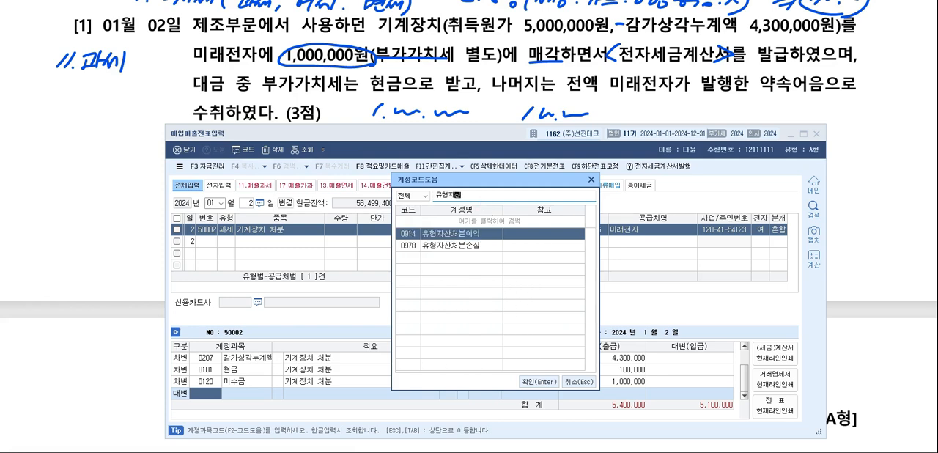
key(Return)
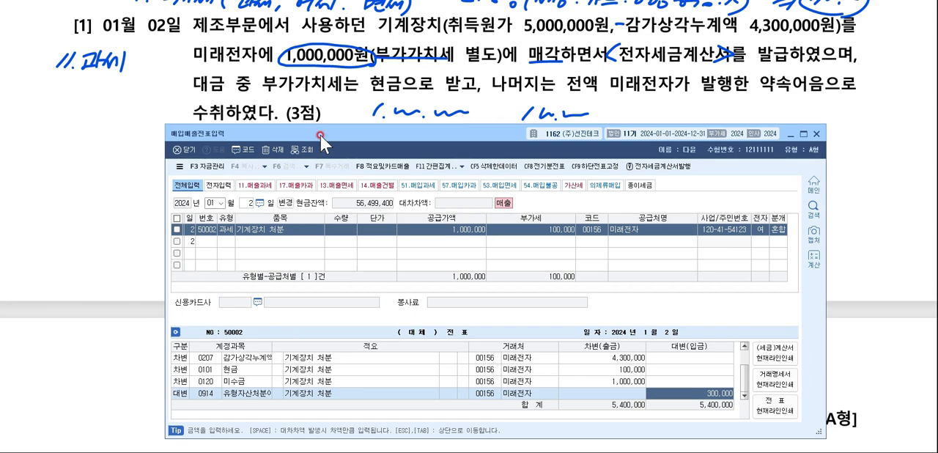
scroll(301, 371, up, 1)
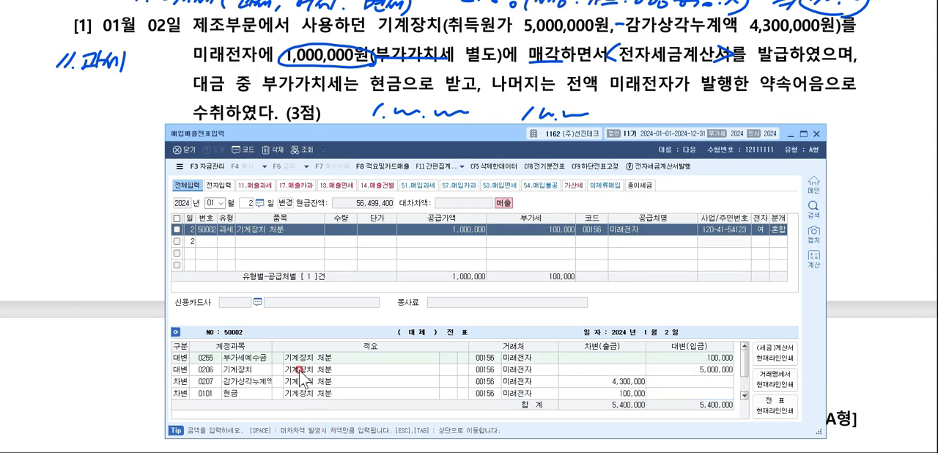
Review the journal lines for 기계장치 (0206) and 감가상각누계액 (0207), including the machinery line's credit amount.
click(256, 372)
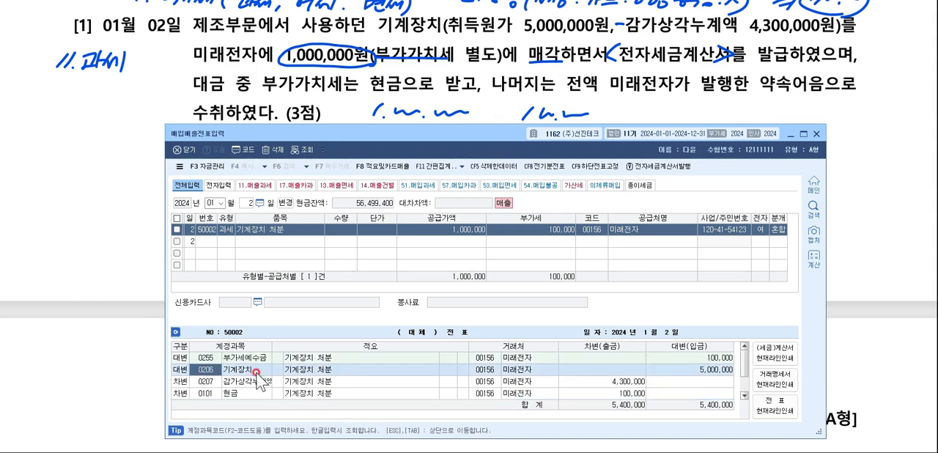
click(206, 370)
click(725, 370)
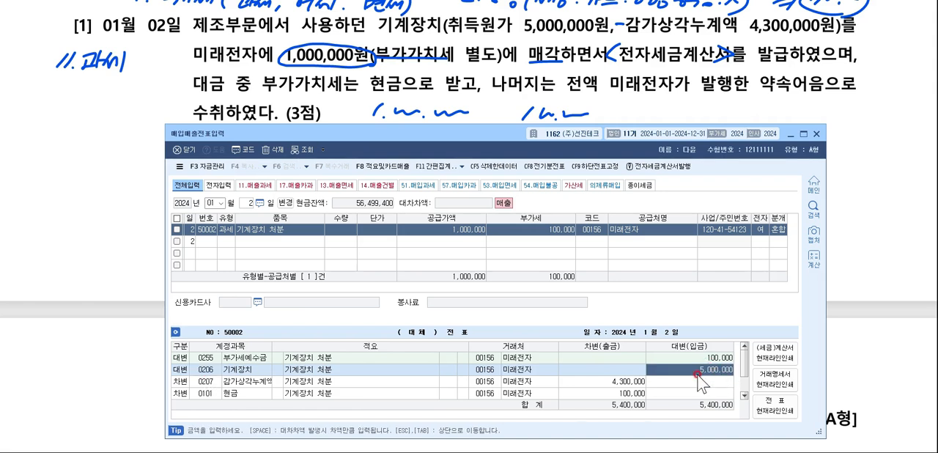
click(207, 372)
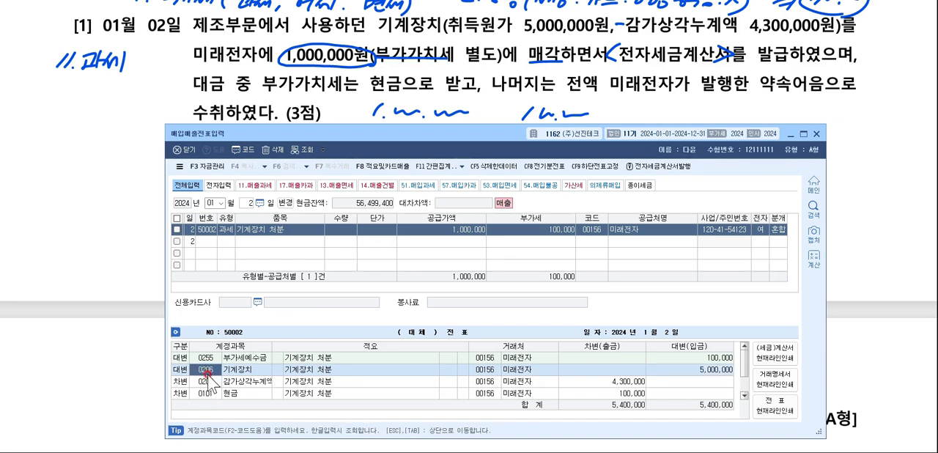
click(206, 382)
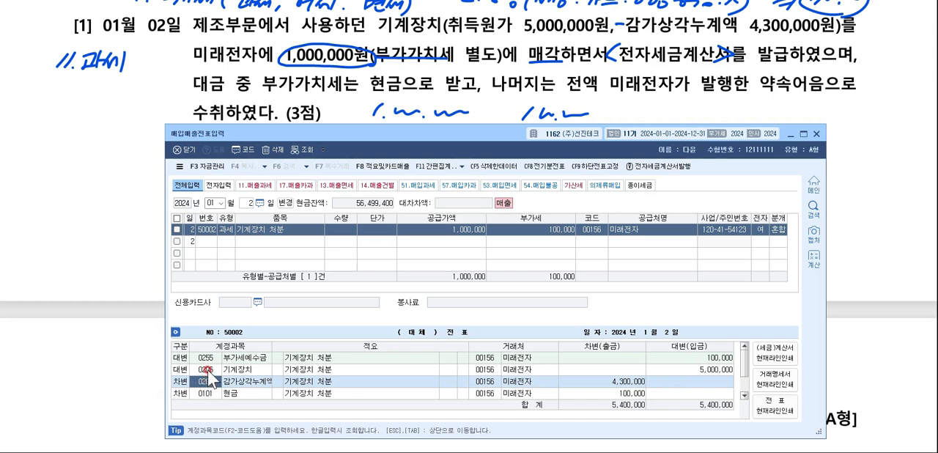
click(208, 370)
click(207, 381)
click(209, 370)
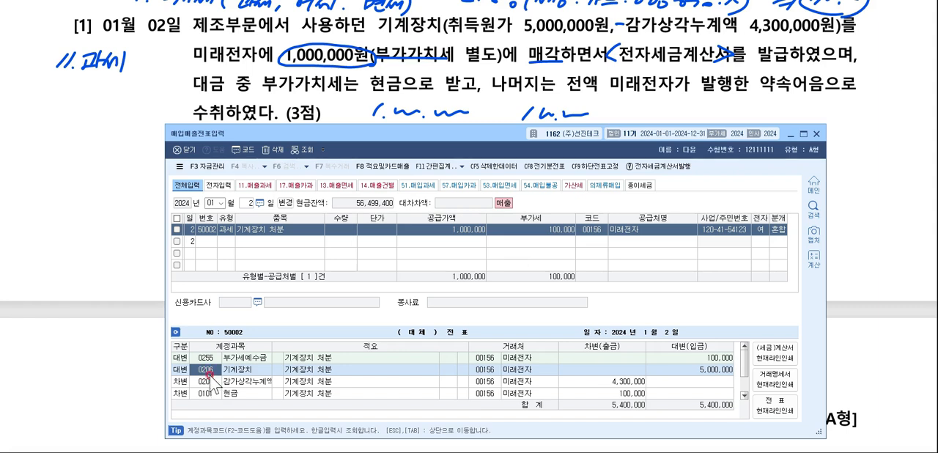
click(210, 381)
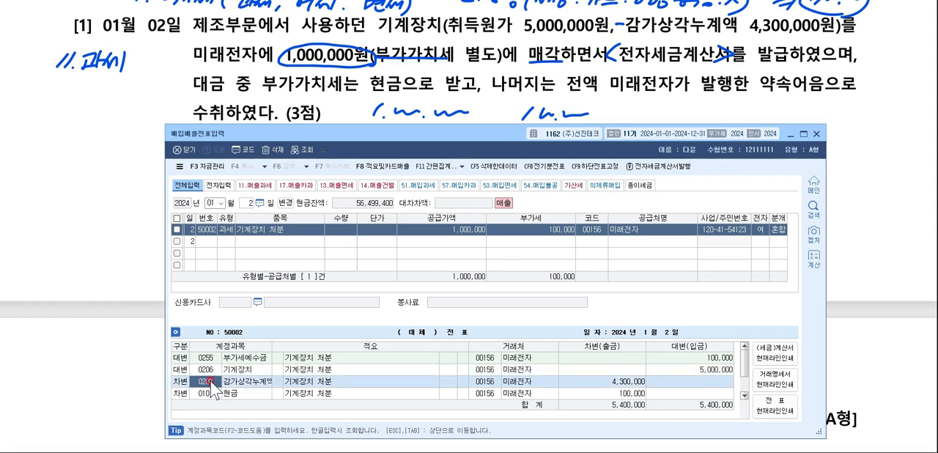
Review the 현금 and 미수금 journal lines against the voucher's supply amount and VAT.
scroll(208, 381, down, 1)
click(205, 372)
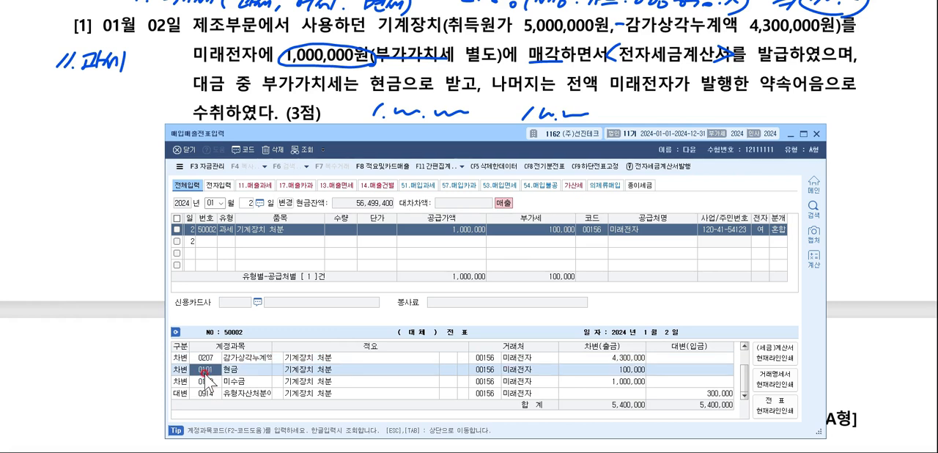
click(206, 382)
click(206, 371)
click(205, 382)
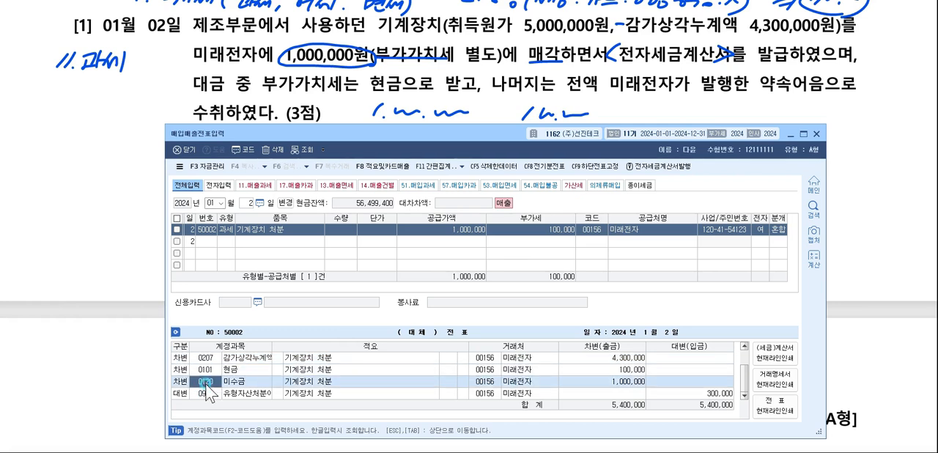
click(442, 229)
key(Return)
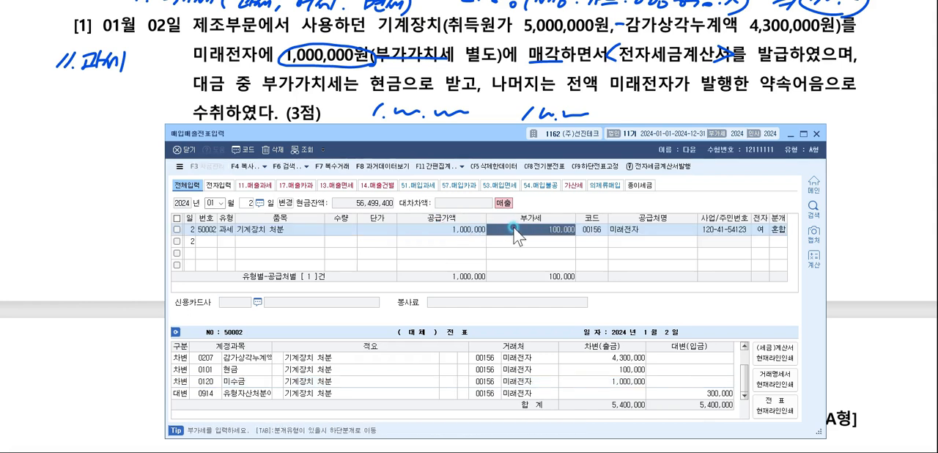
click(441, 233)
click(527, 232)
click(242, 380)
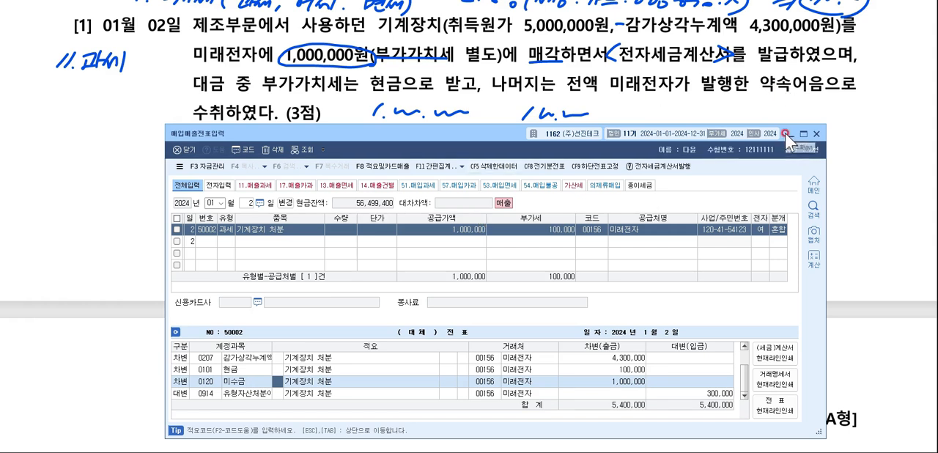
On question [2] of the exam sheet, circle 접대, underline the 710,000 tax amount and write 54.불공 in the margin.
click(784, 132)
scroll(703, 112, down, 10)
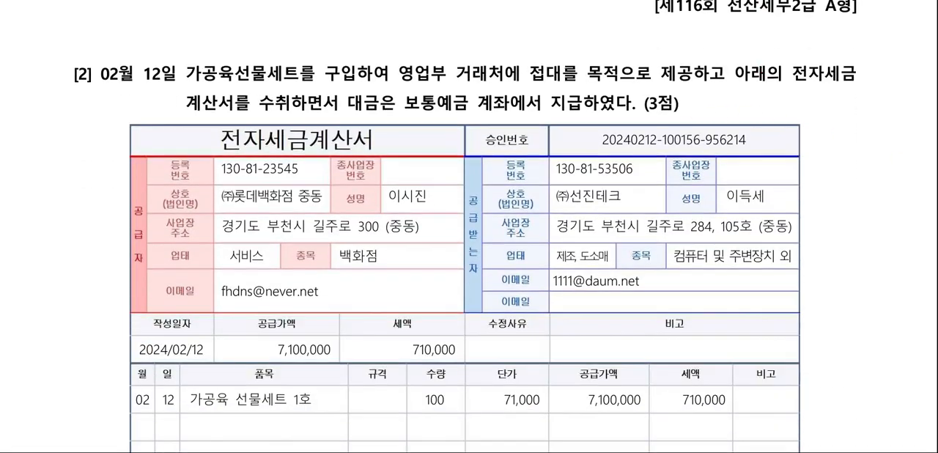
scroll(469, 220, down, 1)
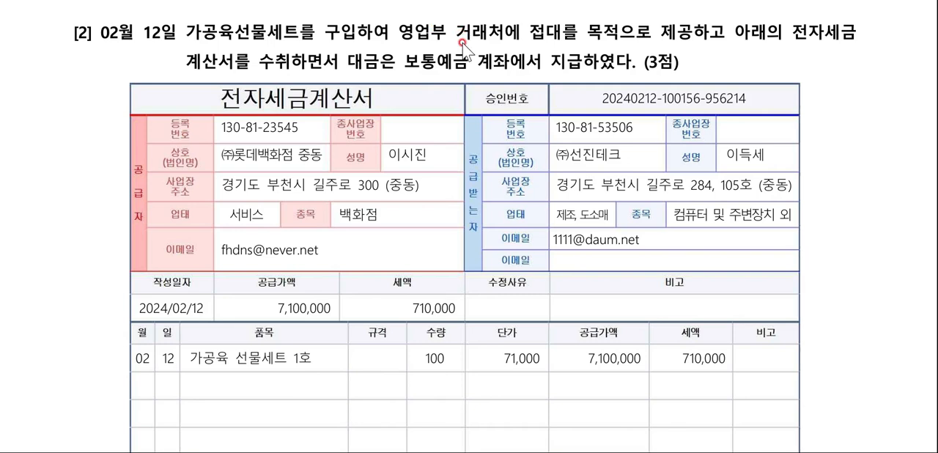
mouse_move(556, 44)
mouse_down()
mouse_move(567, 37)
mouse_move(550, 47)
mouse_up()
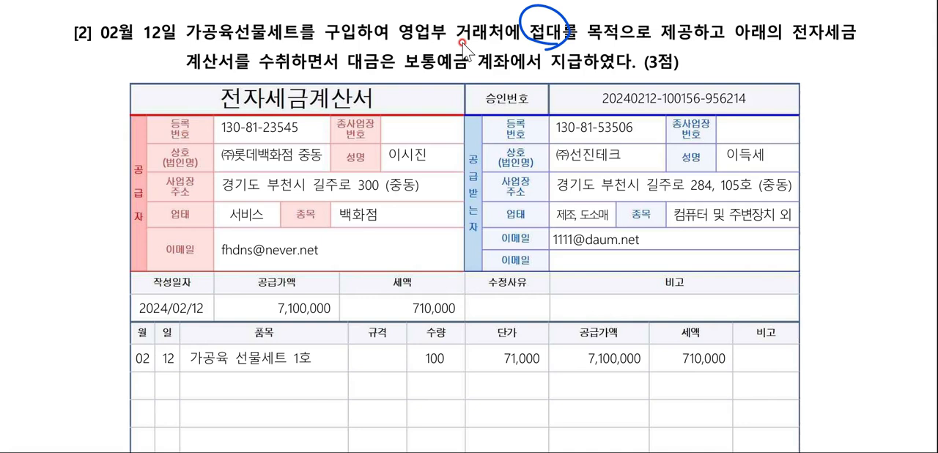
drag(378, 318, 476, 320)
mouse_move(41, 109)
mouse_down()
mouse_move(28, 132)
mouse_move(58, 122)
mouse_move(63, 128)
mouse_up()
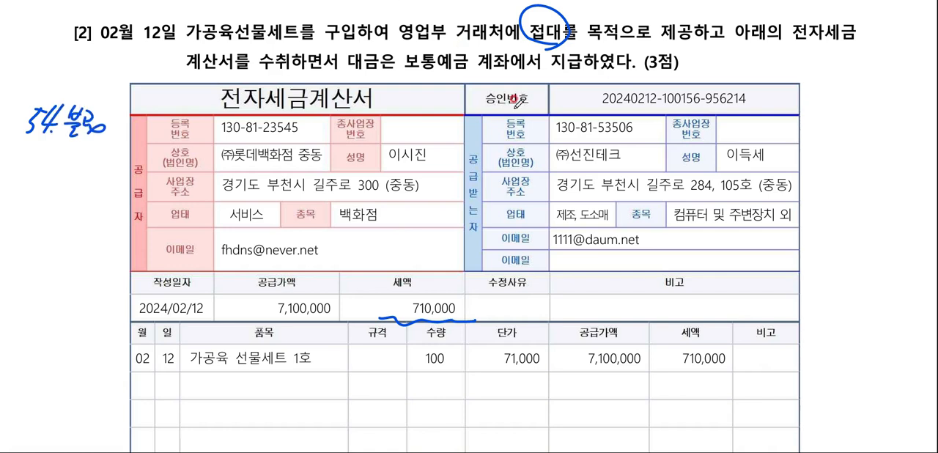
Check the whole tax invoice and set the 매입매출전표입력 voucher date to February 12.
scroll(685, 229, down, 4)
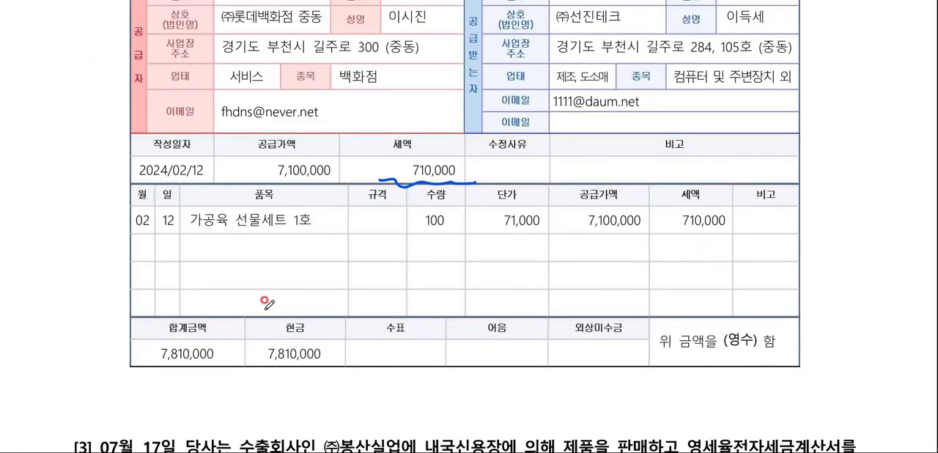
scroll(309, 350, up, 4)
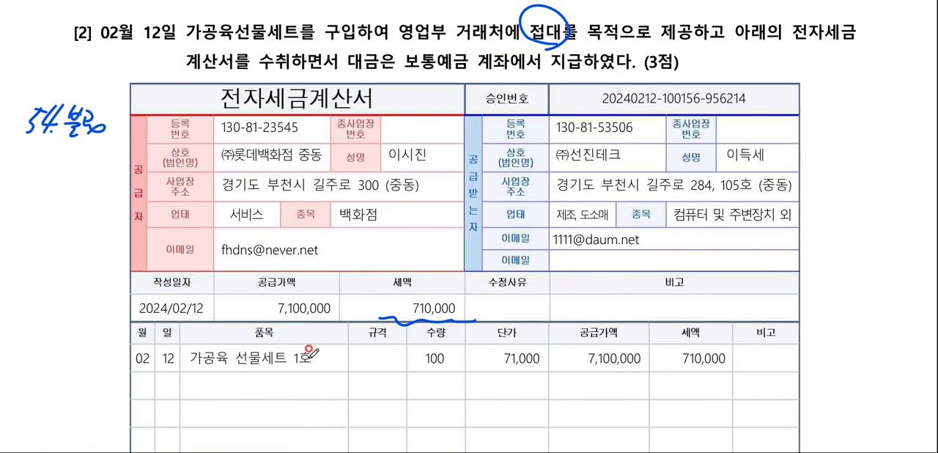
scroll(408, 156, down, 3)
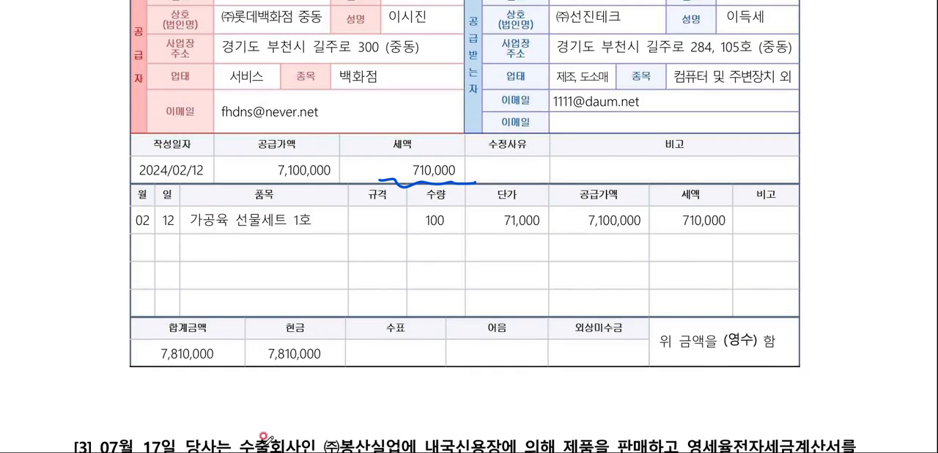
scroll(412, 252, up, 3)
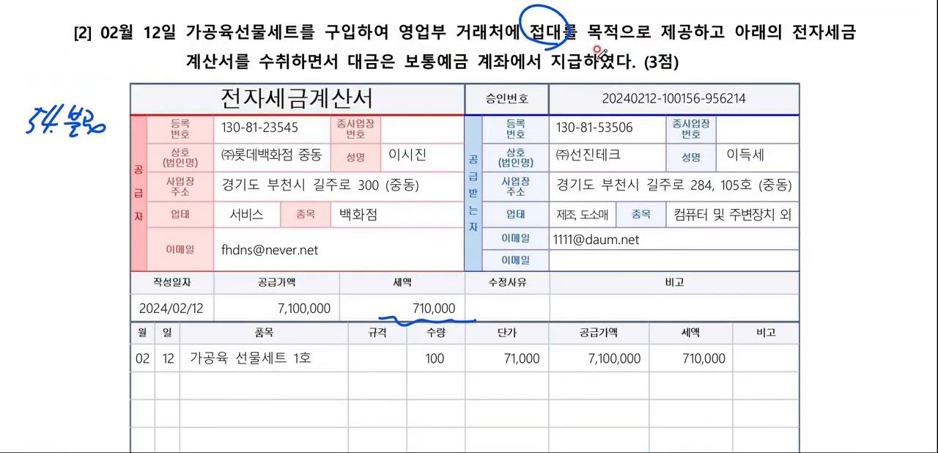
click(681, 452)
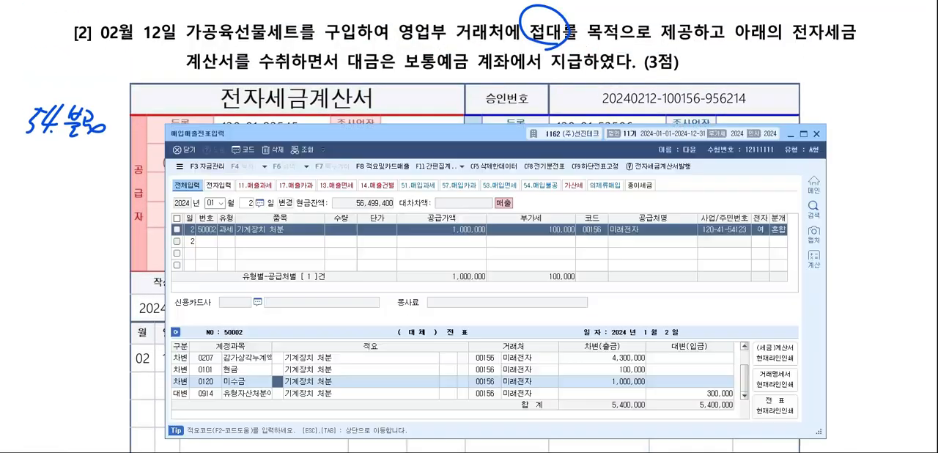
click(222, 224)
key(Escape)
key(Escape)
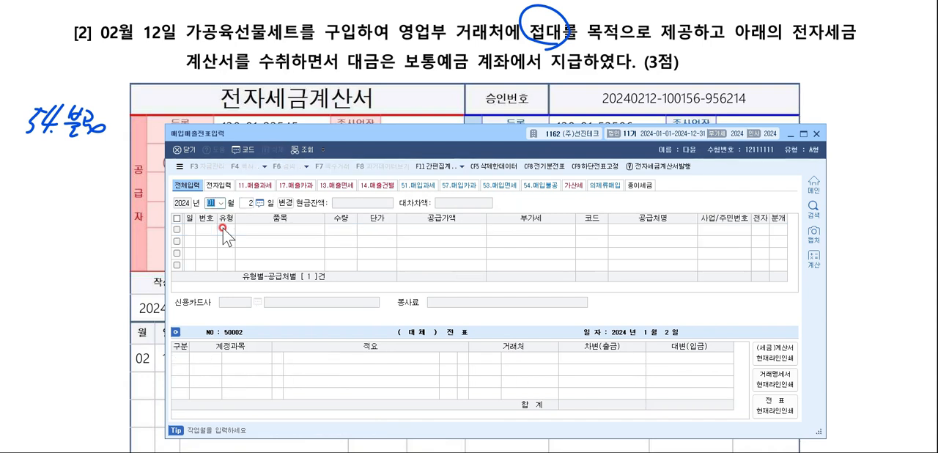
text(0212)
key(Return)
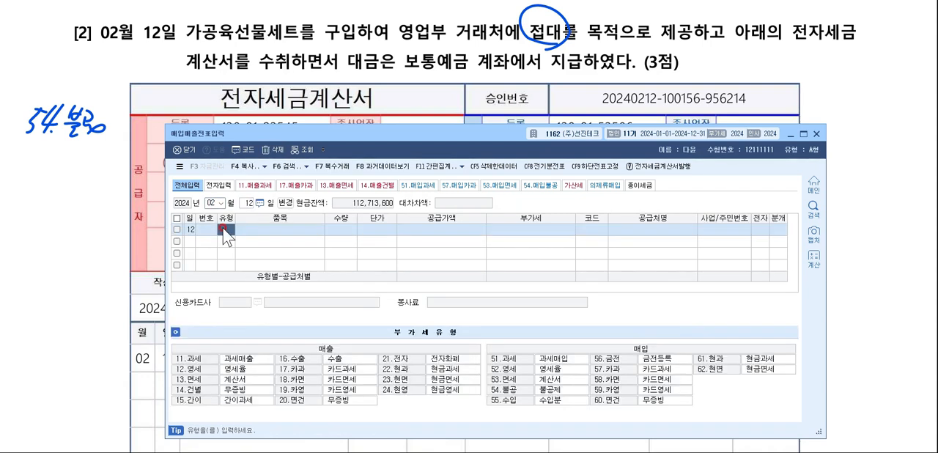
Set the new voucher line's type to 54 불공 and its item to 접대, leaving quantity and unit price empty.
text(54)
key(Return)
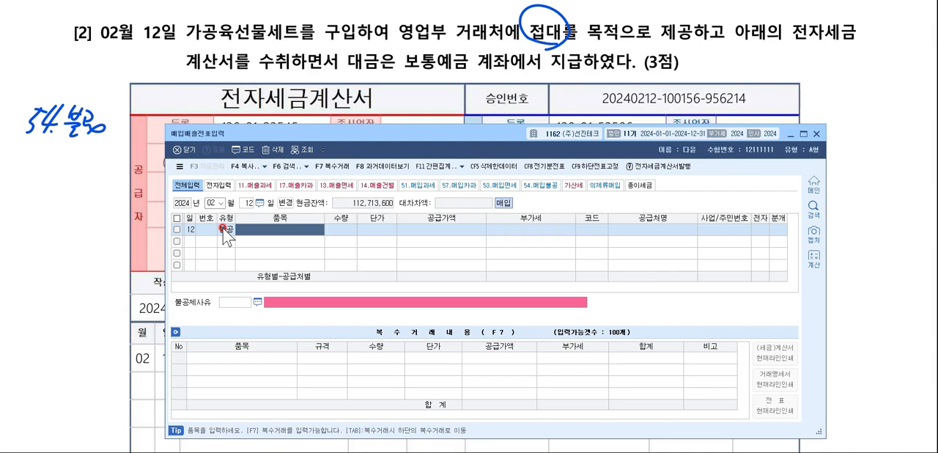
text(접대)
key(Return)
key(Return)
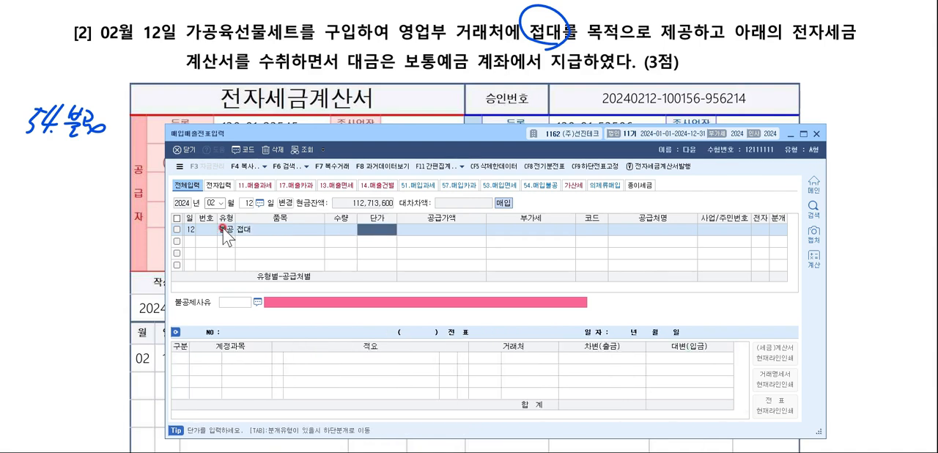
key(Return)
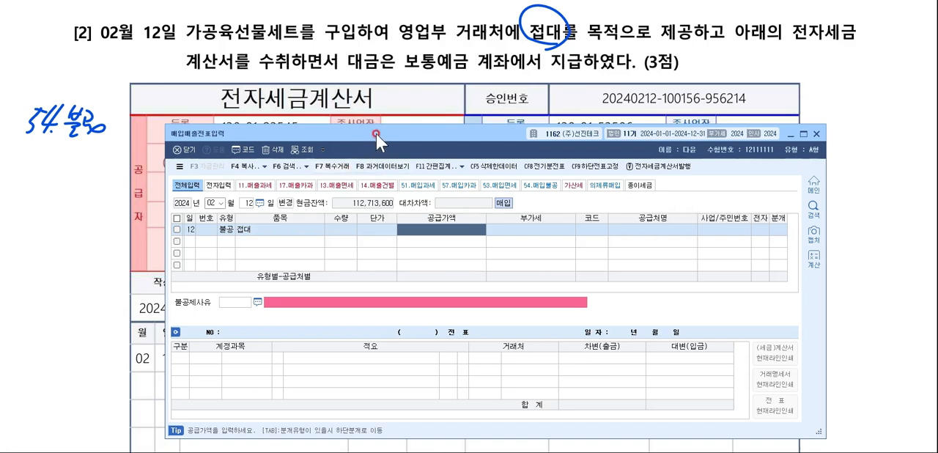
Enter a supply amount of 7,100,000 for the 접대 line and accept its calculated VAT.
drag(375, 134, 366, 89)
text(7100000)
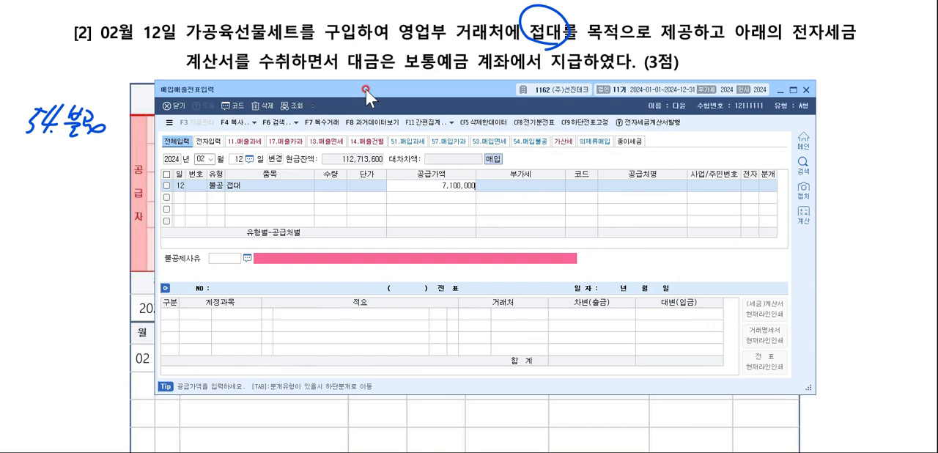
key(Return)
key(Return)
Look up 롯데 and assign (주)롯데백화점 중동 (00157) as the supplier of the 접대 line.
key(F2)
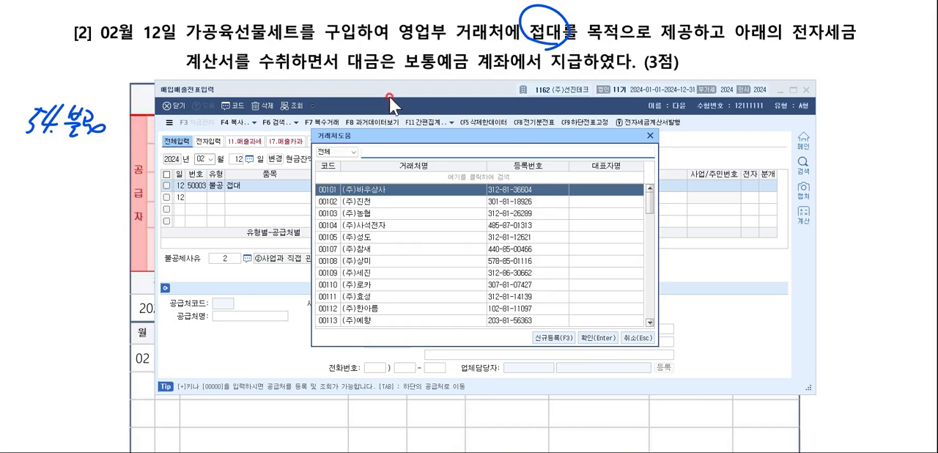
key(Escape)
scroll(412, 67, down, 1)
drag(413, 93, 412, 121)
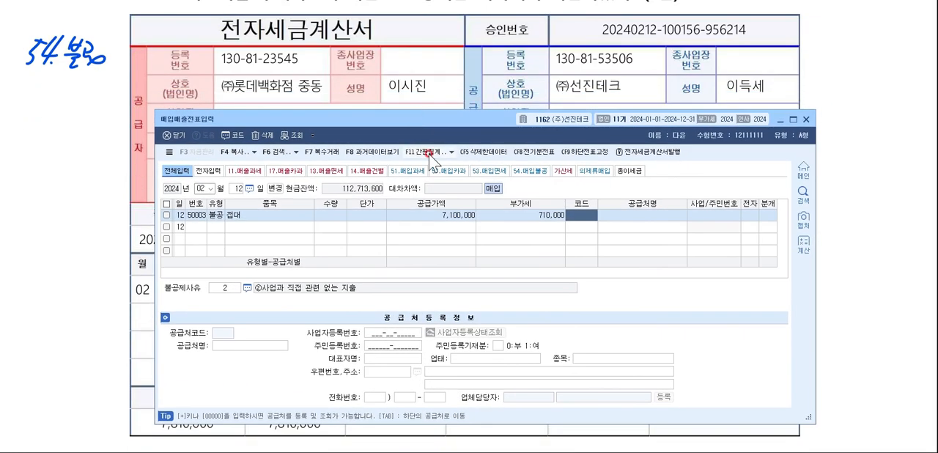
key(F2)
text(롯데)
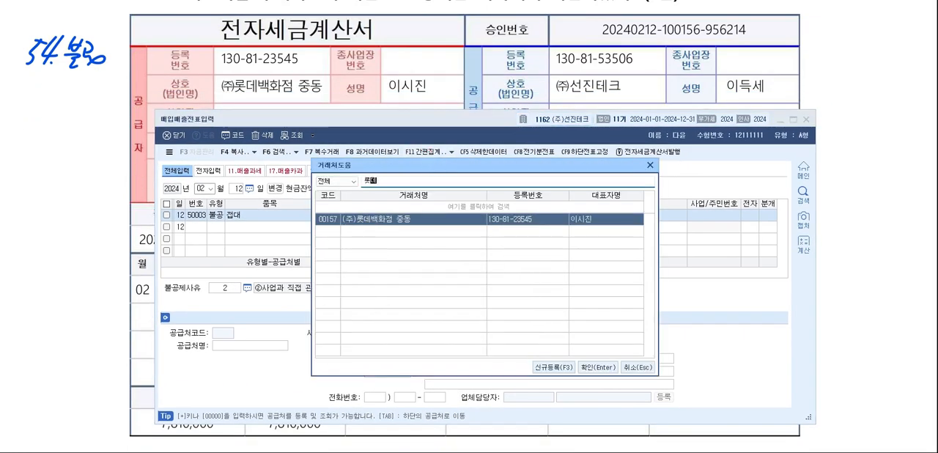
key(Return)
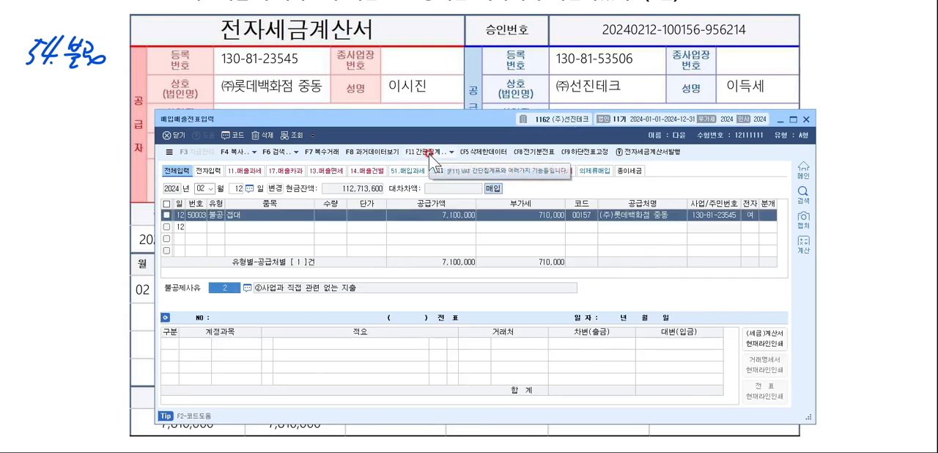
Set the voucher's 불공제사유 to 4, ④기업업무추진비 및 이와 유사한 비용 관련.
double_click(229, 292)
key(Down)
key(Down)
key(Down)
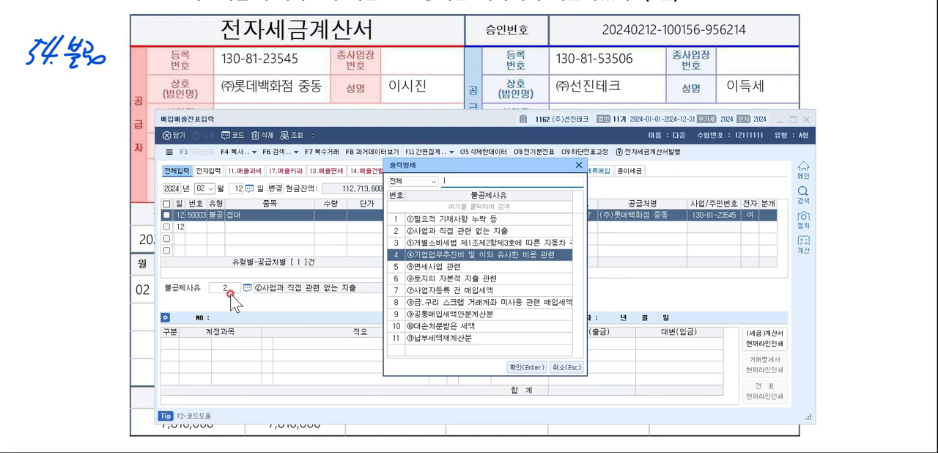
key(Return)
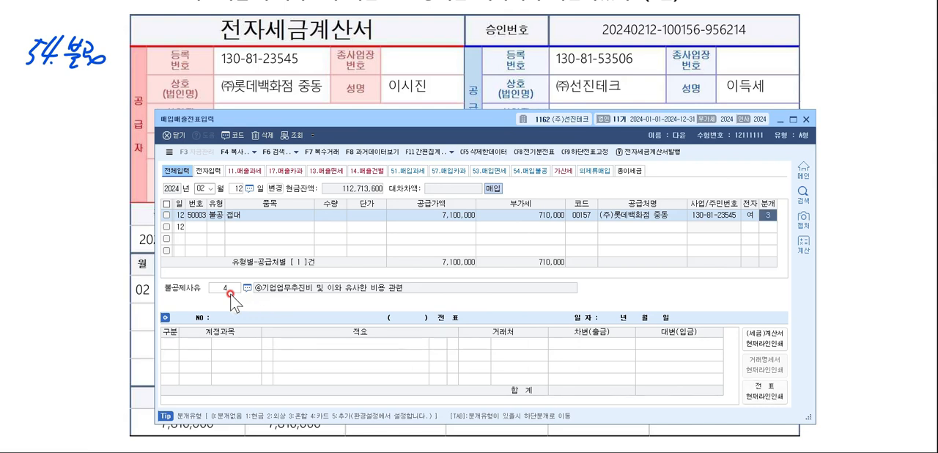
Use the mixed (혼합) journal type and change the debit account to the 판매관리비 account 기업업무추진비 (0813).
key(Return)
key(F2)
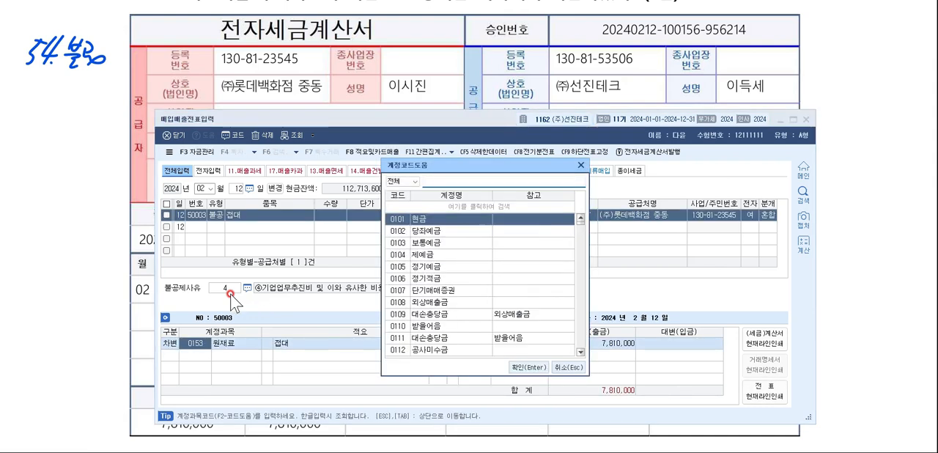
text(기업업무)
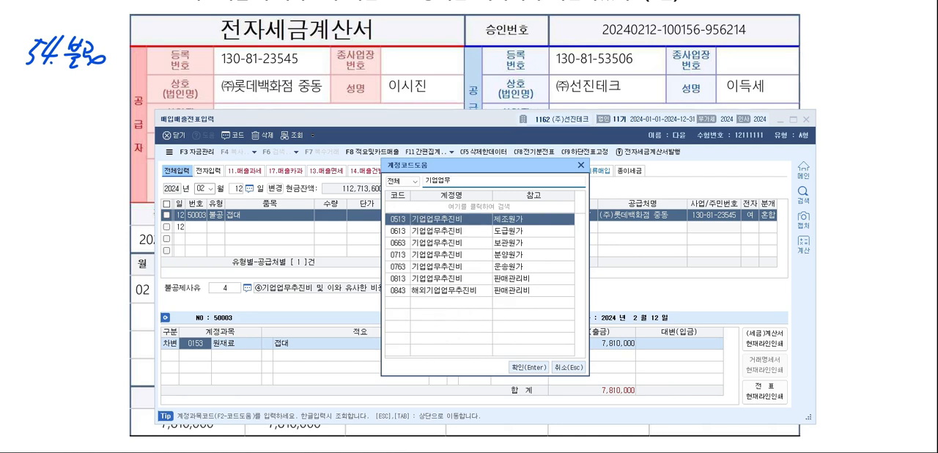
key(Down)
key(Down)
key(Down)
key(Down)
key(Down)
key(Return)
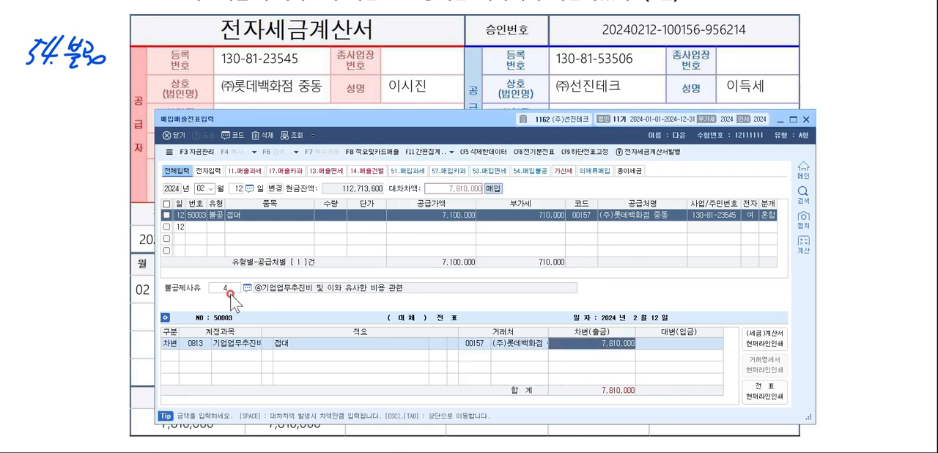
Add 보통예금 (0103) as the credit account for the 7,810,000 접대 payment, then review the journal lines.
key(Return)
key(F2)
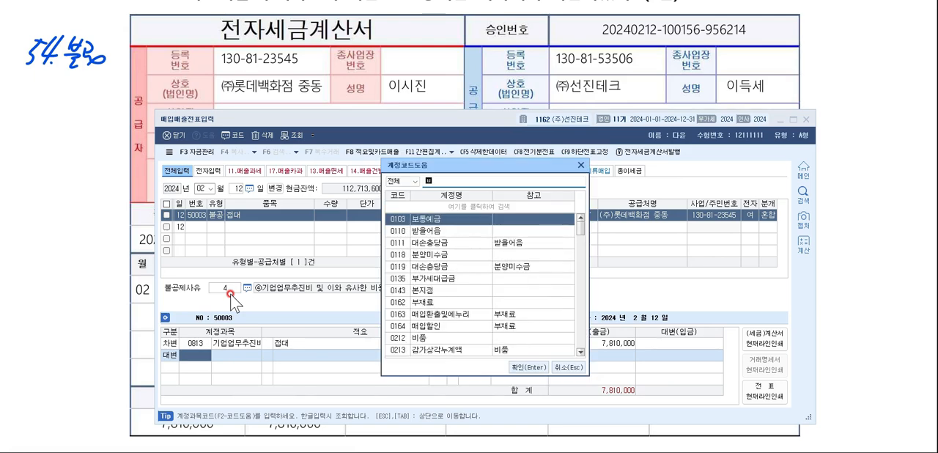
text(보통)
key(Return)
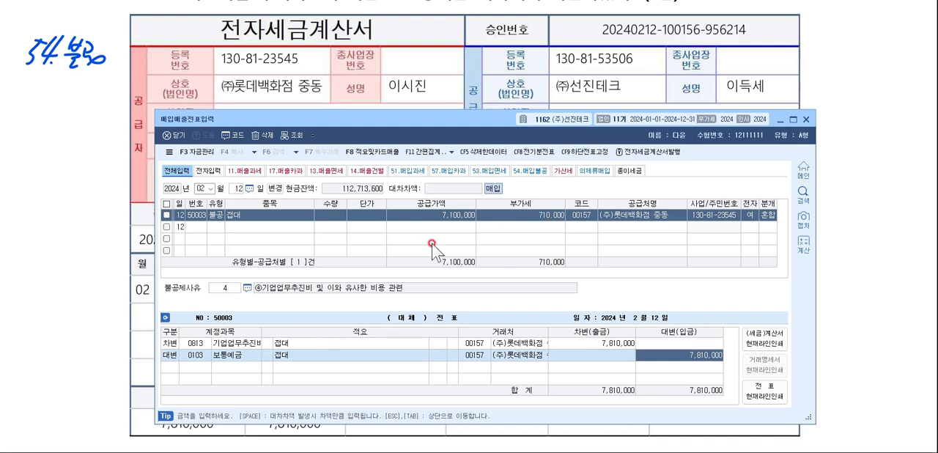
click(195, 343)
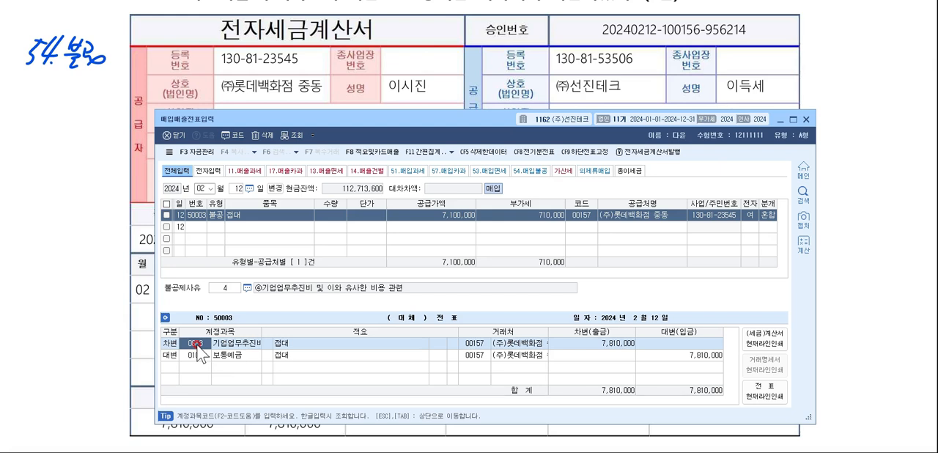
click(556, 372)
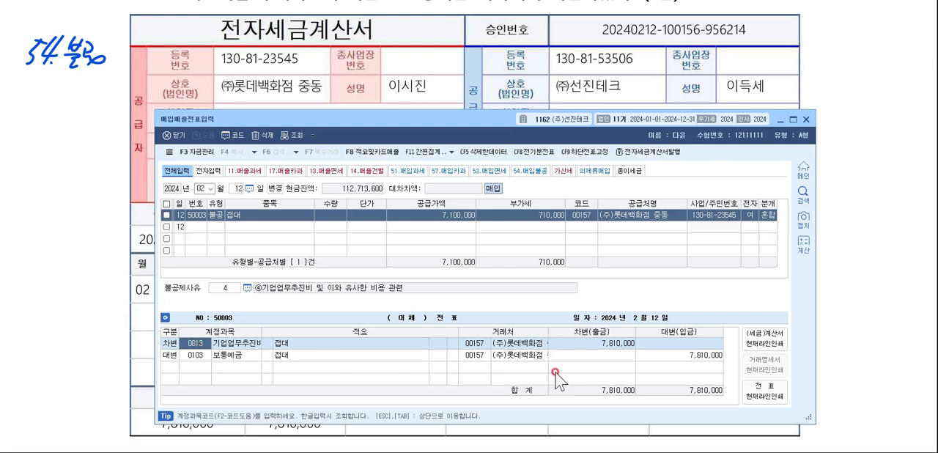
click(633, 342)
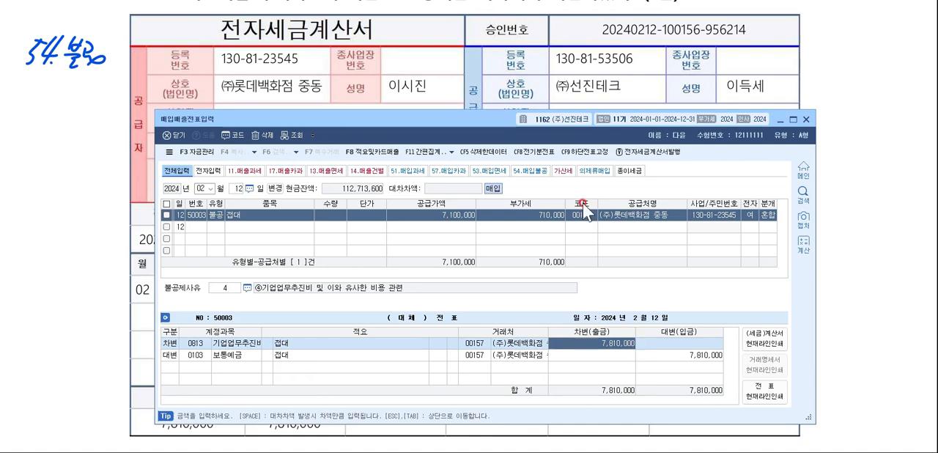
In the exam document's question [3], underline 내국신용장, circle 영세율 and handwrite 12.영세 beside the question.
click(829, 82)
scroll(828, 83, down, 4)
scroll(829, 85, down, 5)
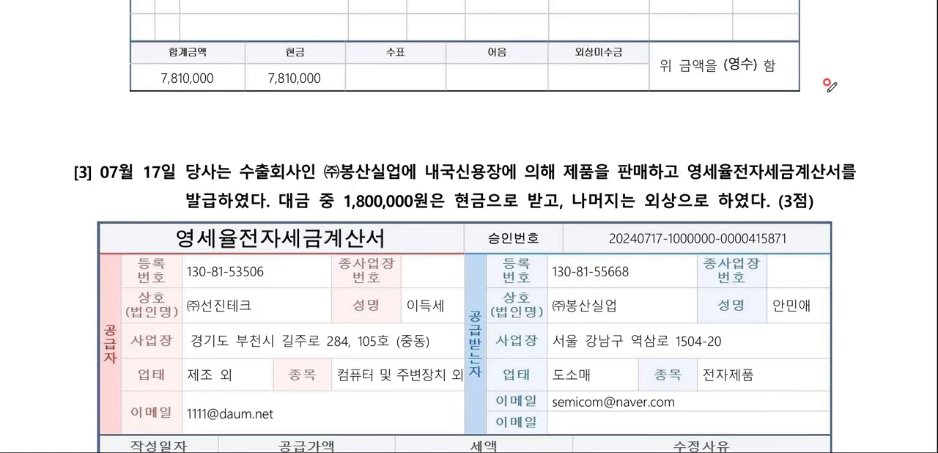
scroll(829, 85, down, 3)
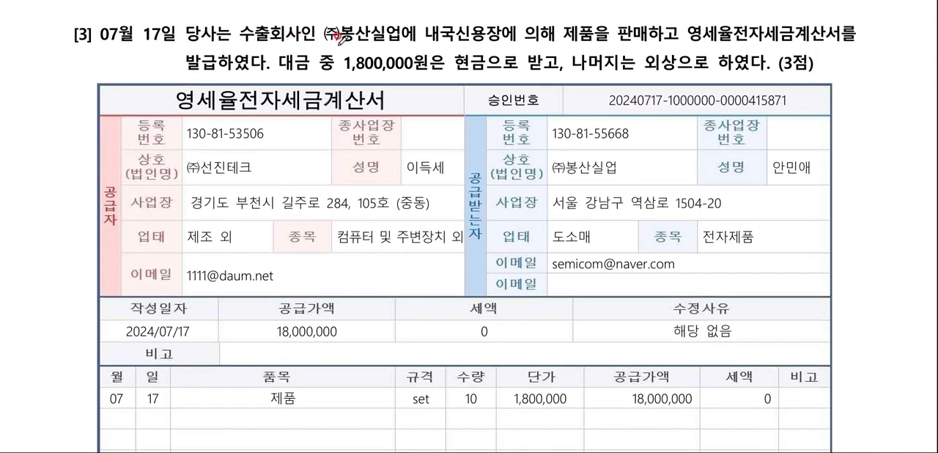
drag(424, 42, 504, 43)
mouse_move(729, 44)
mouse_down()
mouse_move(732, 26)
mouse_move(730, 45)
mouse_up()
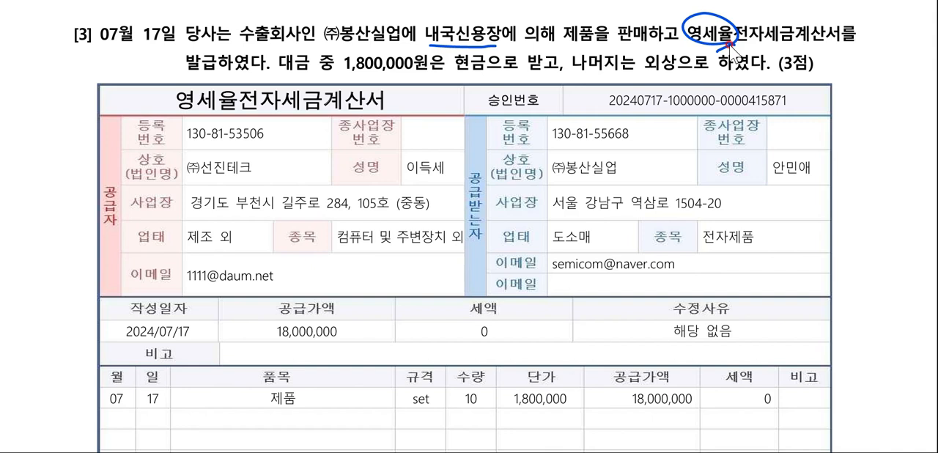
mouse_move(39, 72)
mouse_down()
mouse_move(29, 90)
mouse_move(76, 86)
mouse_up()
click(58, 87)
drag(80, 80, 90, 90)
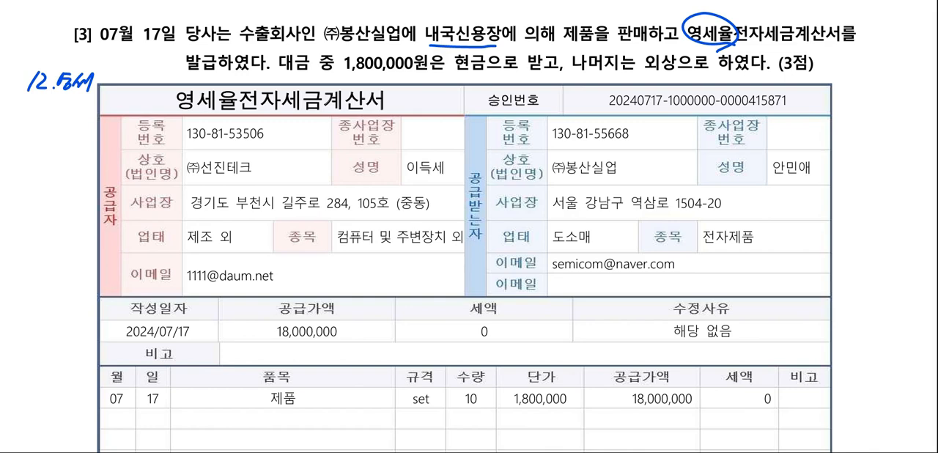
Switch to 매입매출전표입력 and start a voucher dated July 17 with type 12 영세.
key(alt+Tab)
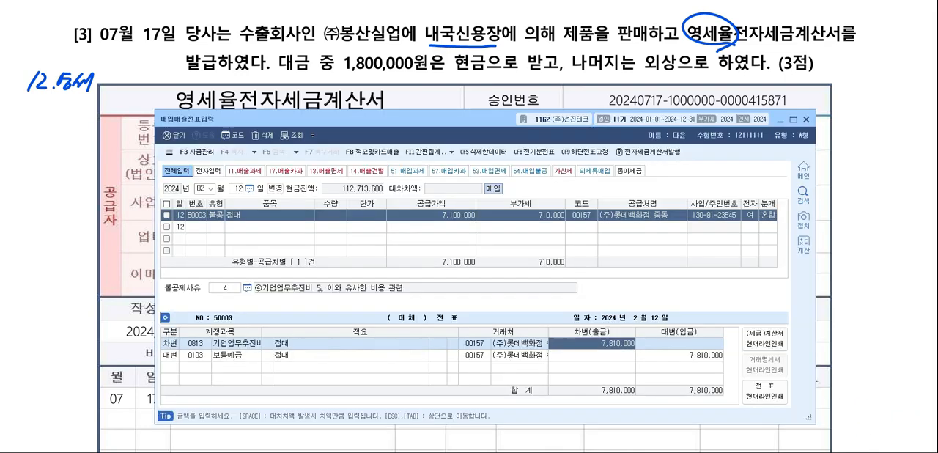
click(332, 273)
key(Escape)
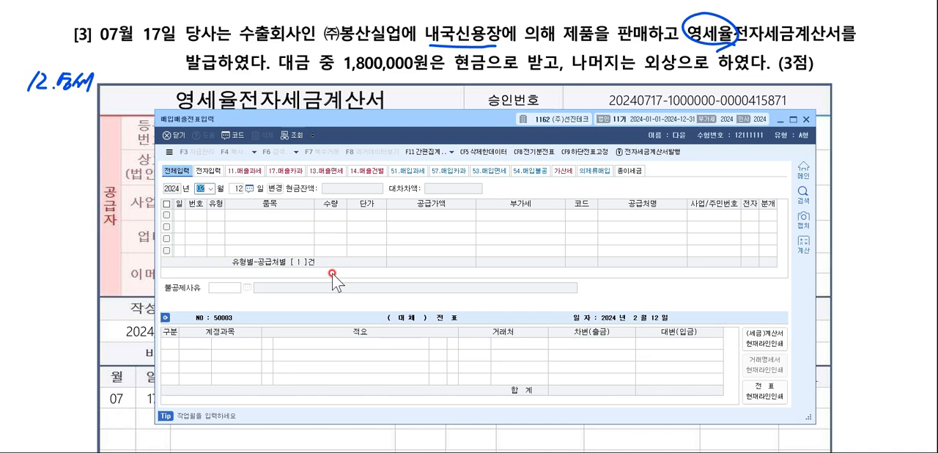
text(71712)
key(Return)
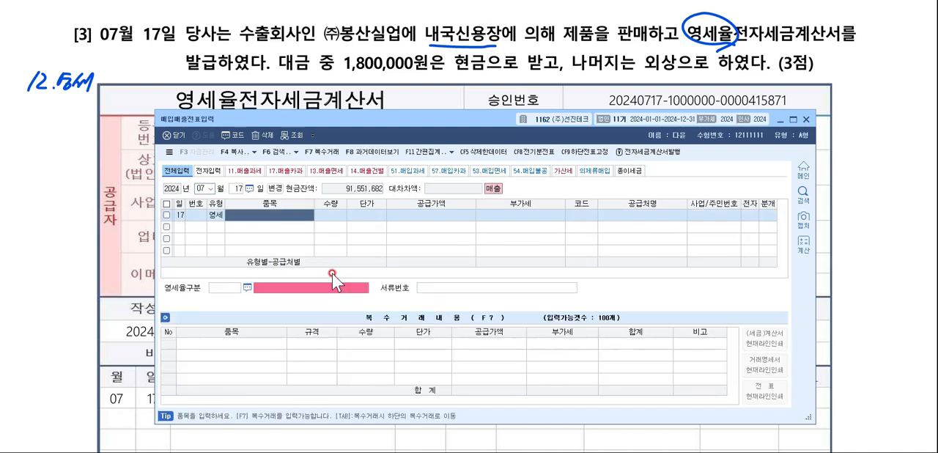
Enter 제품매출 as the July 17 line's item with a supply amount of 18,000,000.
text(제품매출)
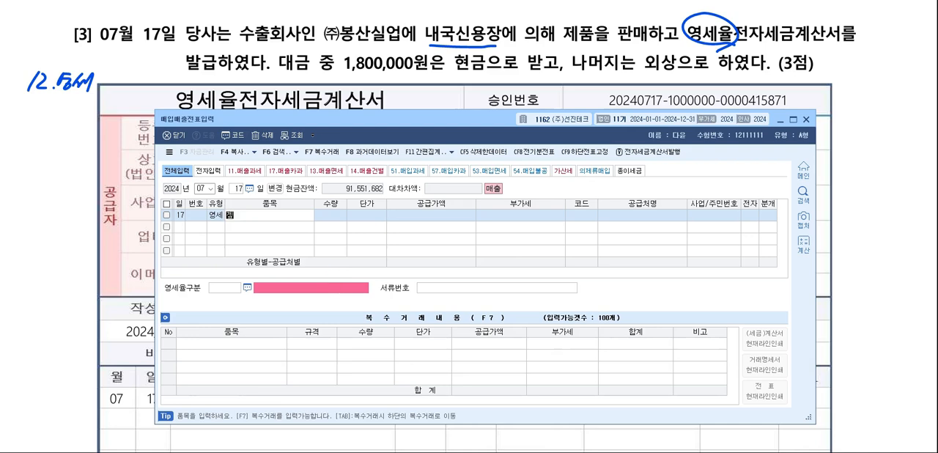
key(Return)
key(Return)
key(Return)
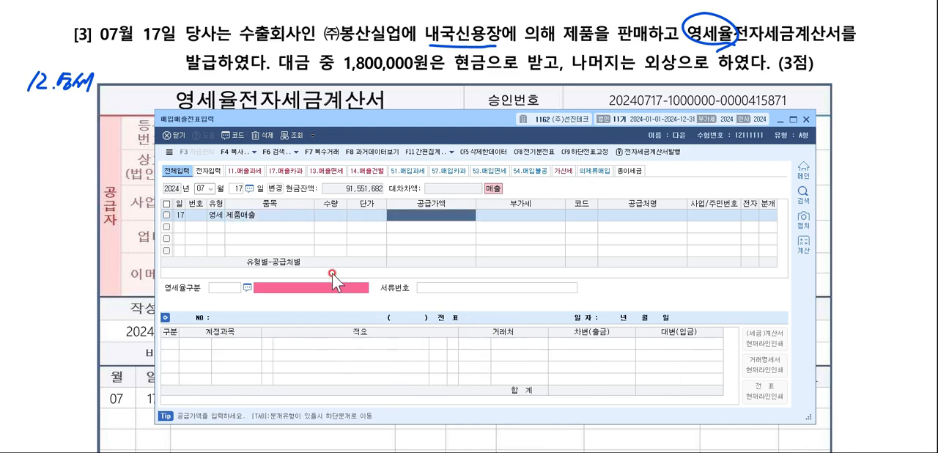
mouse_move(426, 119)
mouse_down()
mouse_move(439, 351)
mouse_move(422, 128)
mouse_up()
text(18000)
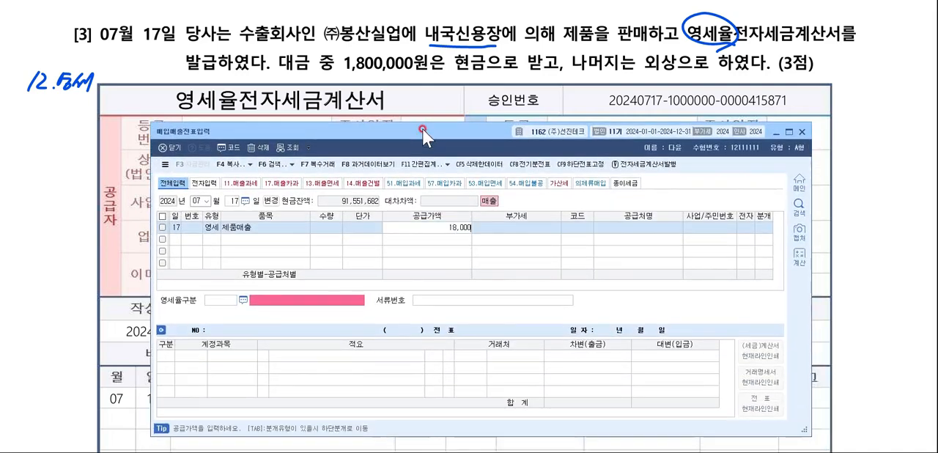
text(000)
key(Return)
Look up 봉산실업, assign (주)봉산실업 as the 제품매출 line's customer and mark the invoice as electronic (여).
key(F2)
text(봉ㅅ)
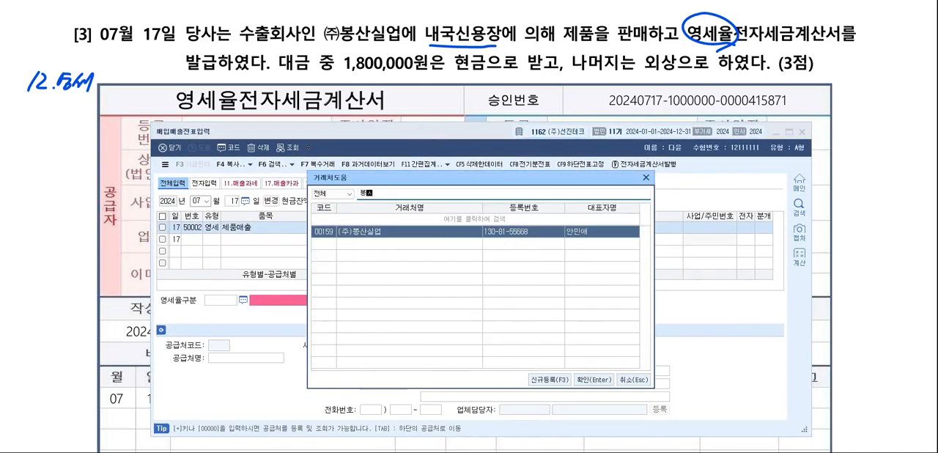
text(산실업)
key(Return)
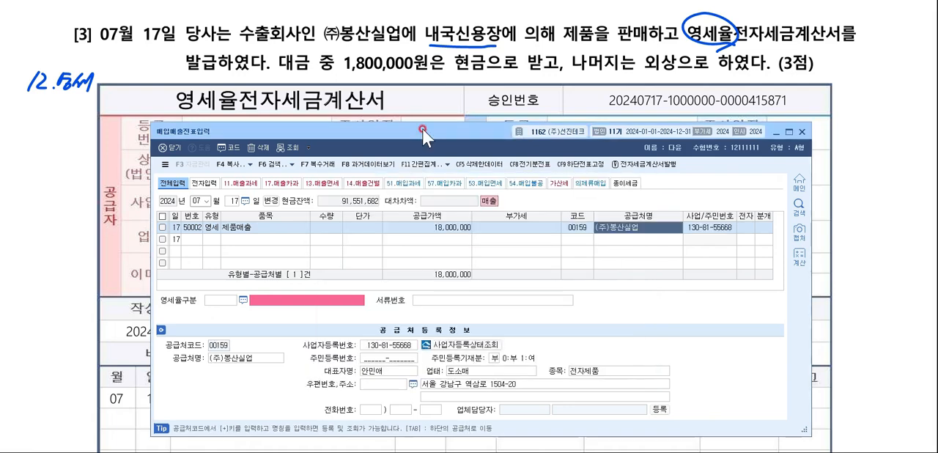
key(Return)
text(1)
Set the voucher's 영세율구분 to 3, 내국신용장 · 구매확인서에 의하여 공급하는 재화.
key(F2)
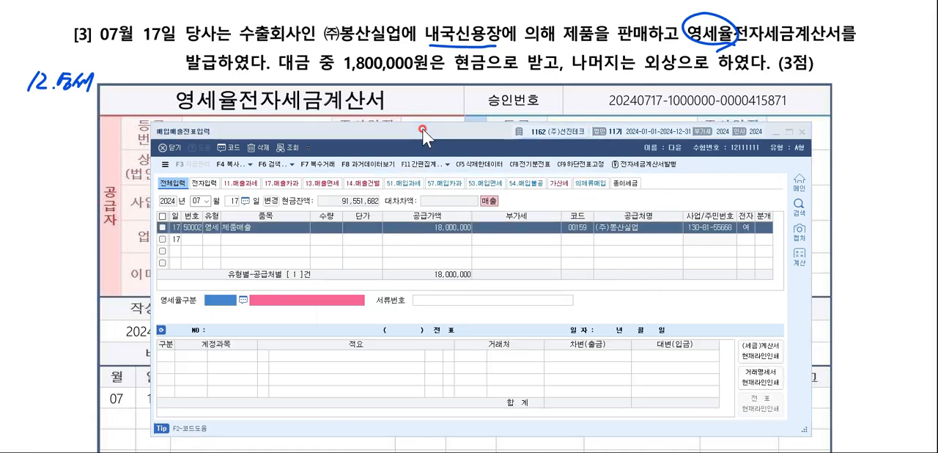
key(Down)
key(Down)
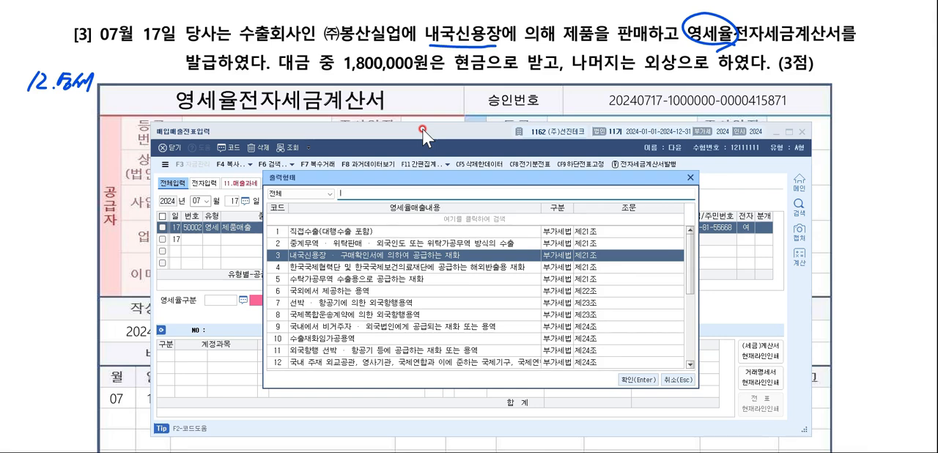
key(Return)
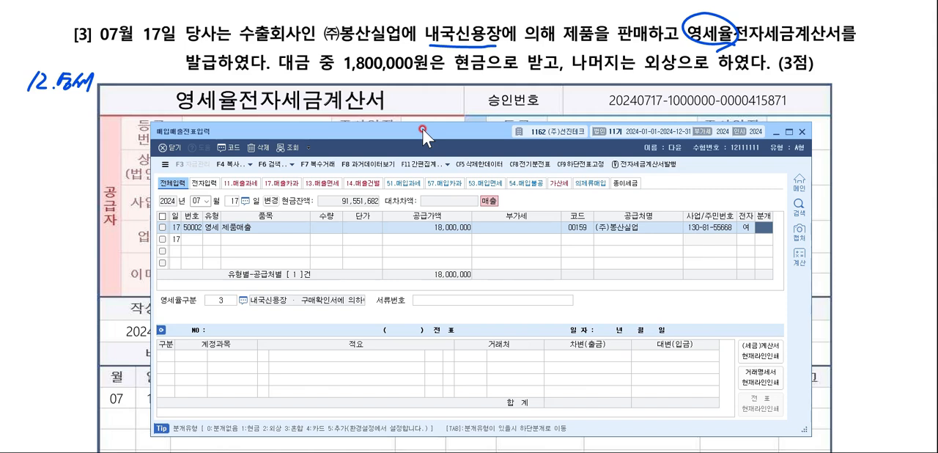
Use the mixed (혼합) journal type and add a debit line for 현금 (0101) of 1,800,000.
text(3)
key(Return)
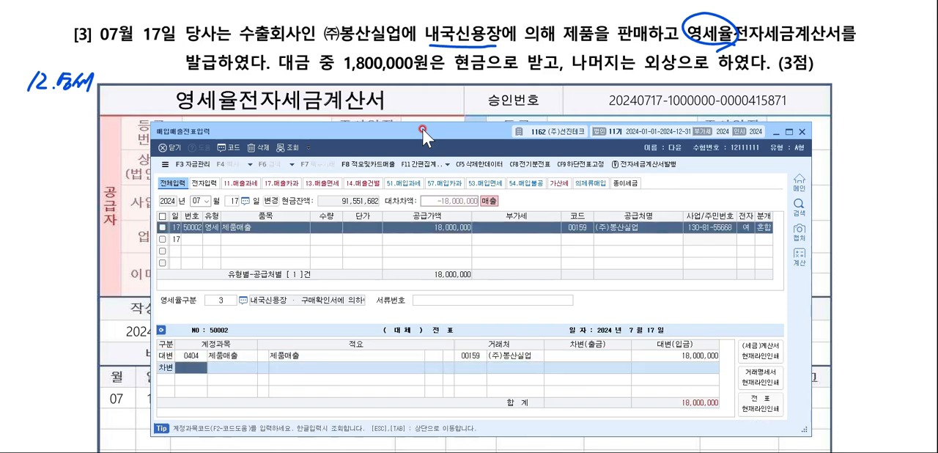
key(F2)
text(현금)
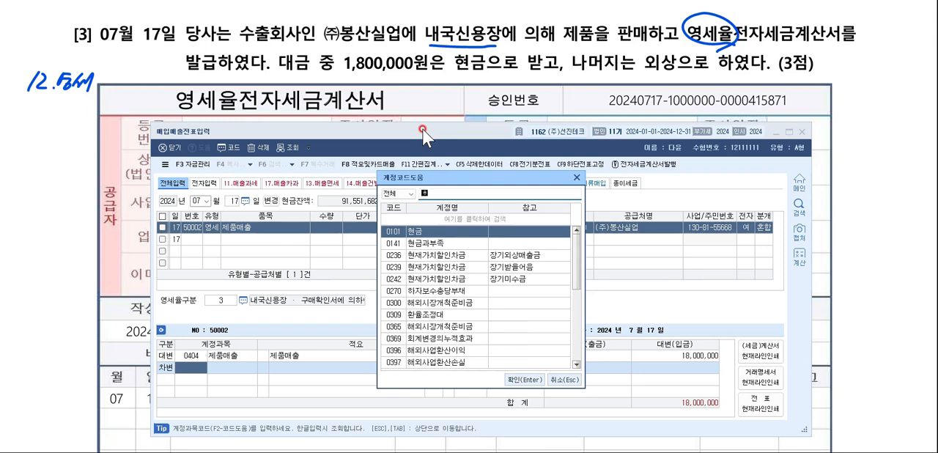
key(Return)
text(1800000)
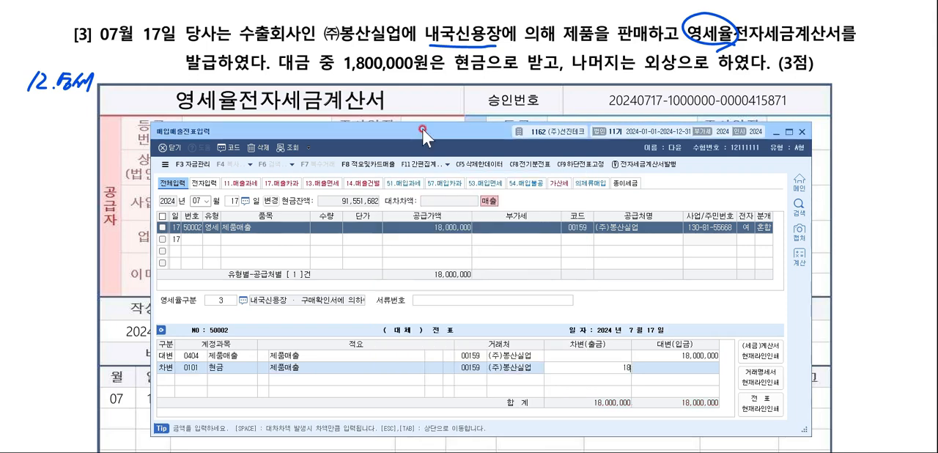
key(Return)
Add a debit line for 외상매출금 (0108) with the remaining 16,200,000.
key(F2)
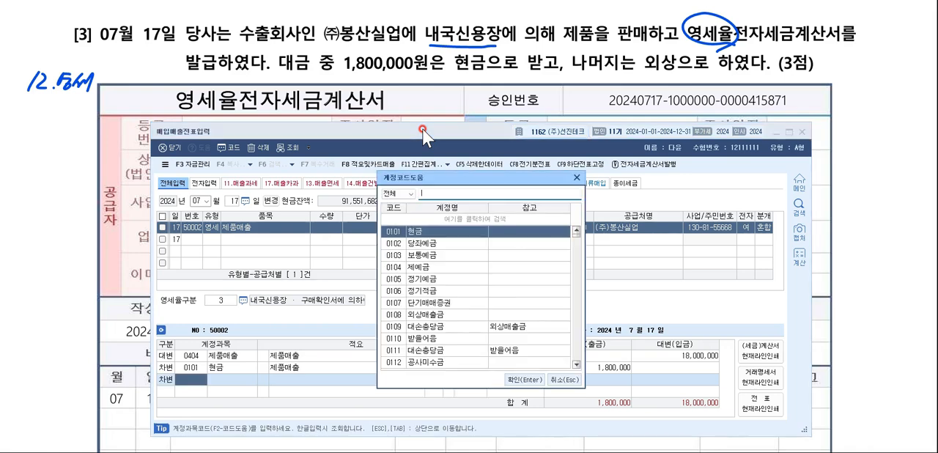
text(외상)
key(Return)
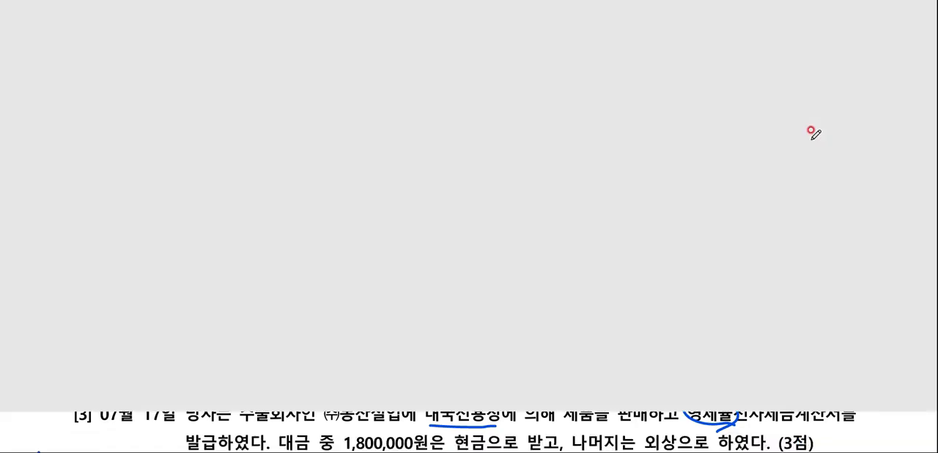
In the exam document's question [4], underline 면세 and 현금영수증, and handwrite 현면 with two check marks beside it.
scroll(813, 133, down, 10)
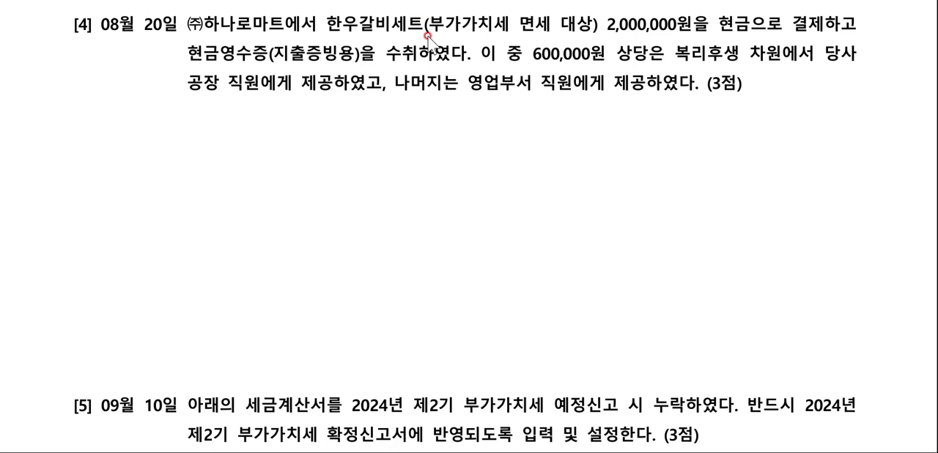
drag(505, 33, 555, 33)
drag(180, 66, 278, 64)
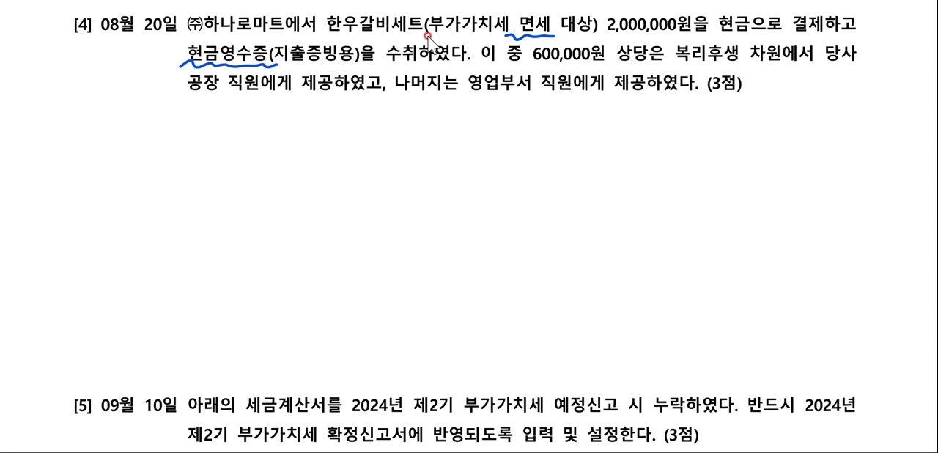
drag(63, 73, 60, 91)
drag(67, 85, 74, 88)
drag(77, 78, 73, 96)
mouse_move(65, 93)
mouse_down()
mouse_move(66, 103)
mouse_move(80, 97)
mouse_up()
drag(82, 82, 86, 97)
drag(90, 85, 110, 99)
drag(64, 54, 106, 53)
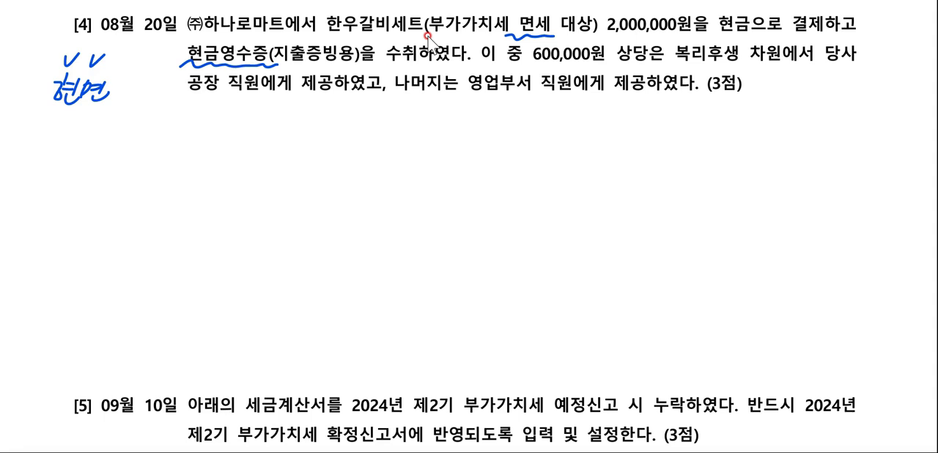
Underline 공장 직원에게 and 영업부서 in question [4] and handwrite 제 below the factory staff phrase.
drag(182, 96, 316, 103)
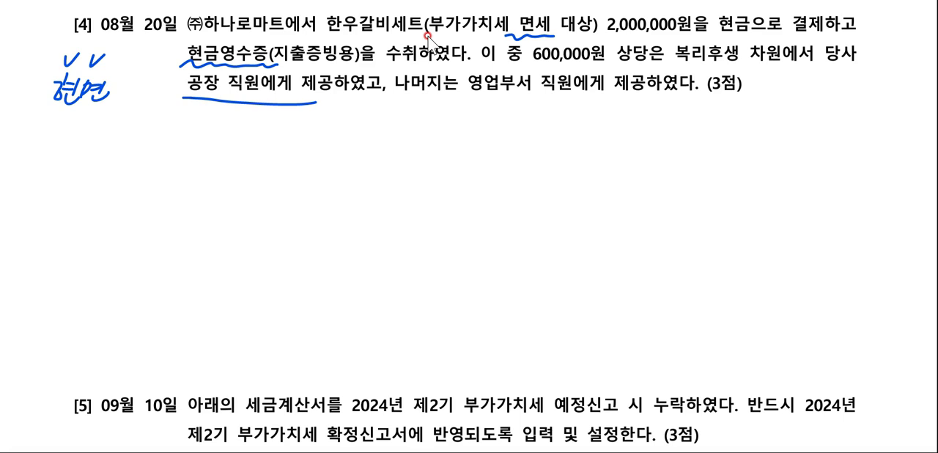
drag(460, 92, 552, 98)
drag(186, 109, 208, 123)
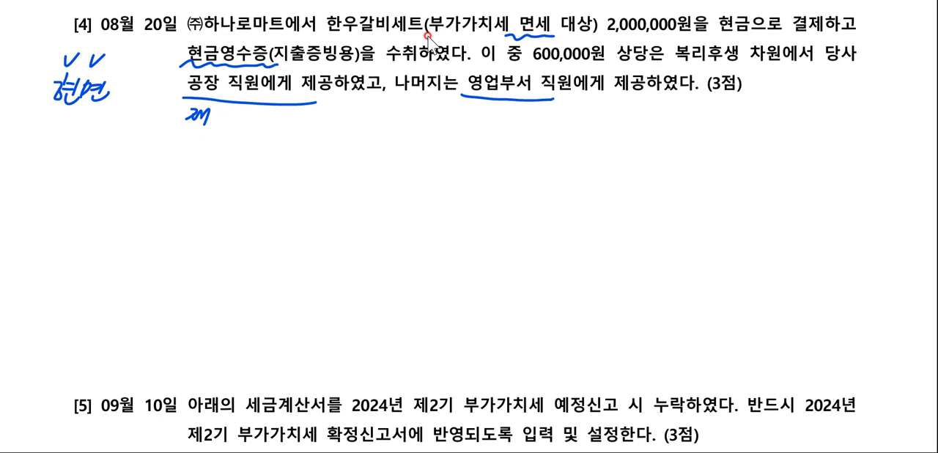
Switch to 매입매출전표입력 and start a voucher dated August 20 with purchase type 62 현면.
key(alt+Tab)
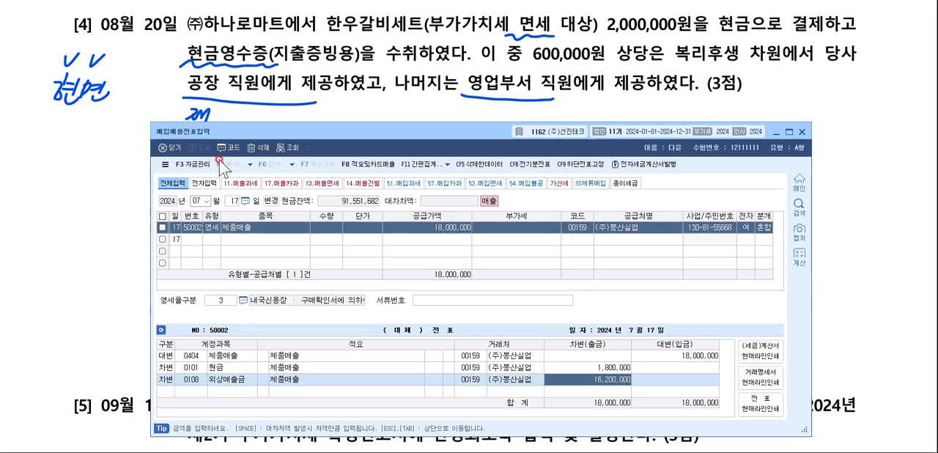
key(Escape)
key(Escape)
key(Escape)
key(Escape)
key(Escape)
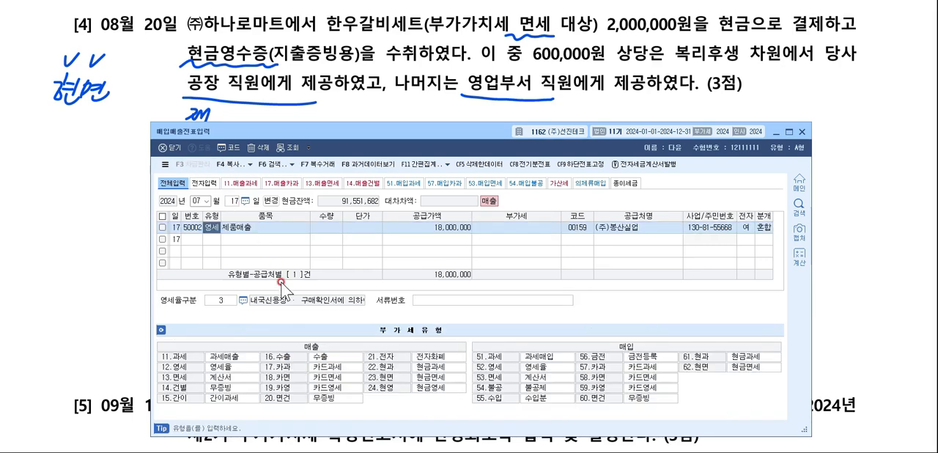
text(08)
key(Return)
text(20)
key(Return)
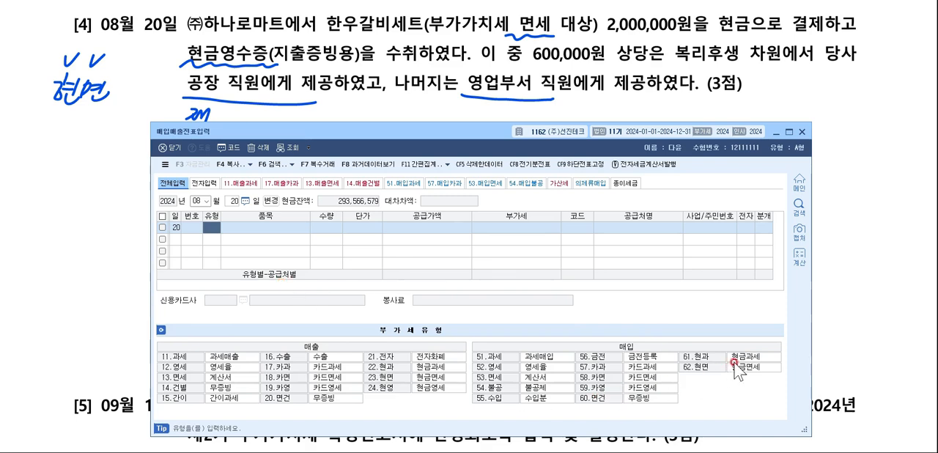
click(711, 366)
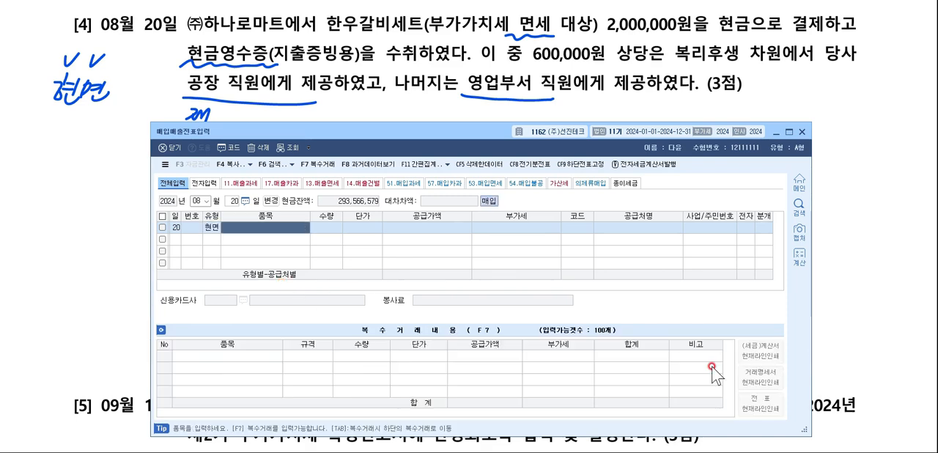
Enter 복리후생비 as the August 20 voucher's item with a supply amount of 2,000,000.
text(복리후생)
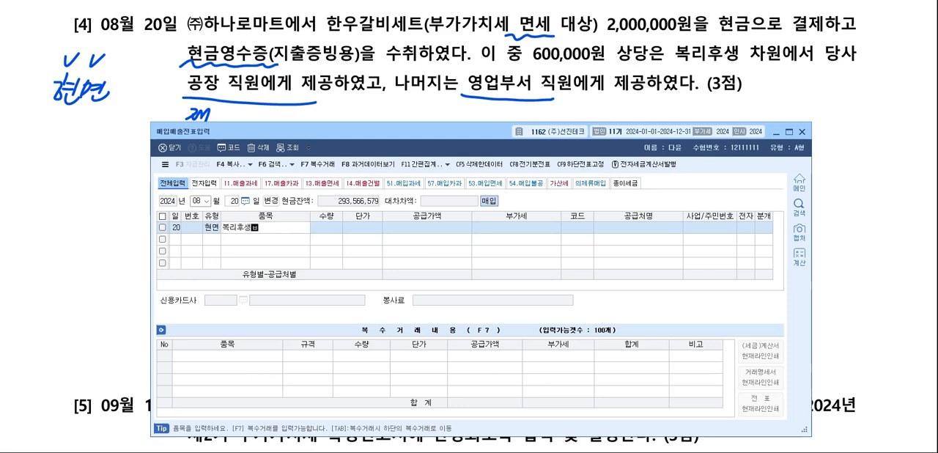
text(비)
key(Return)
key(Return)
key(Return)
text(2000)
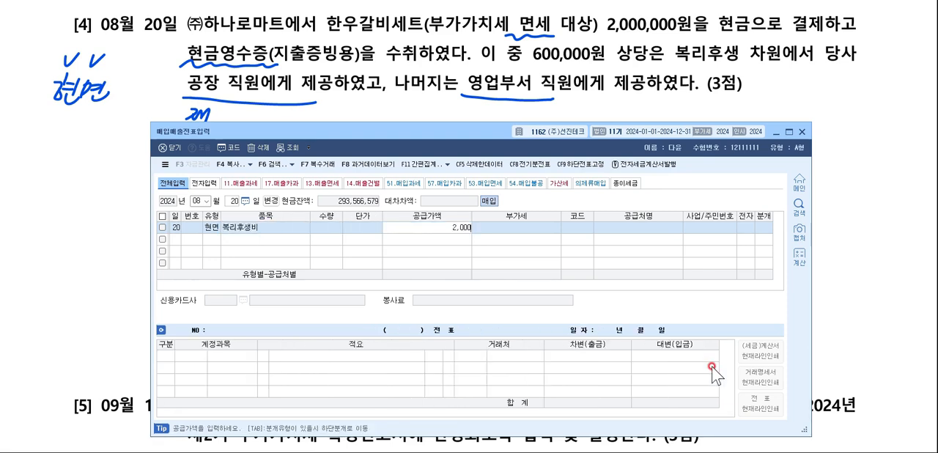
text(000)
key(Return)
Set the supplier to (주)하나로마트 and the journal type to 3 혼합.
key(F2)
text(하)
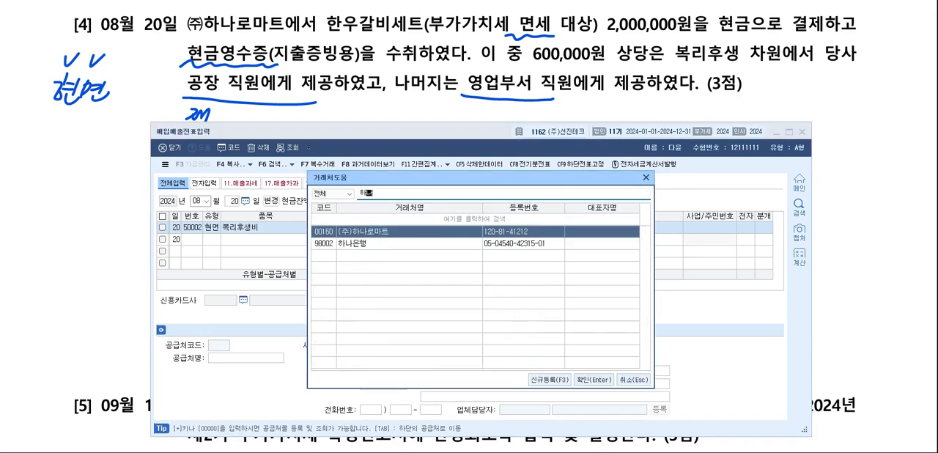
text(나로마)
key(Return)
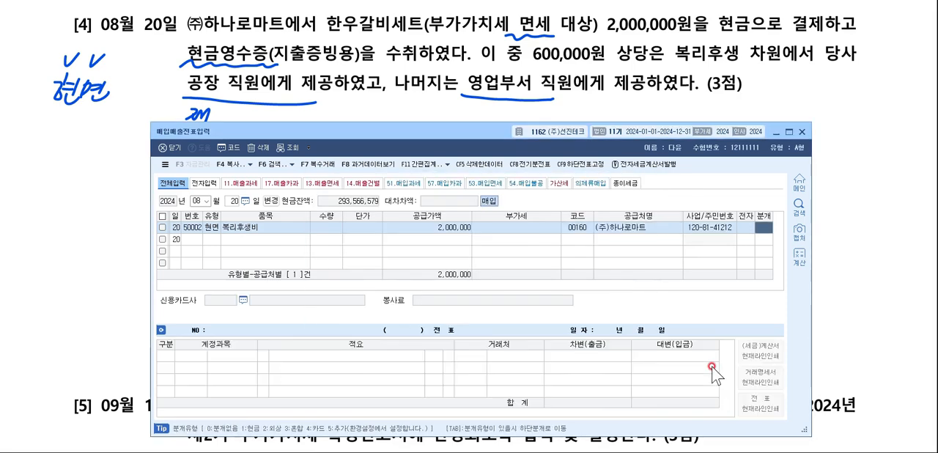
text(3)
key(Return)
Change the debit account to manufacturing-cost 복리후생비 (0511) and set its amount to 600,000.
key(F2)
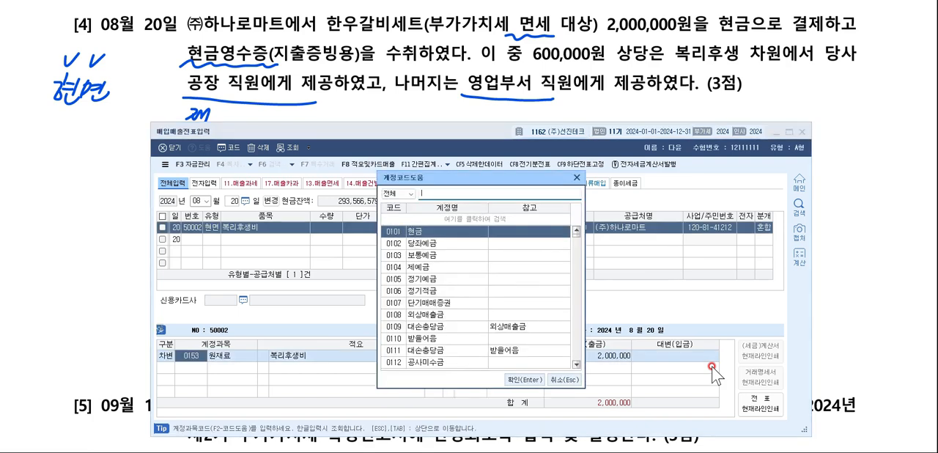
text(복리후생비)
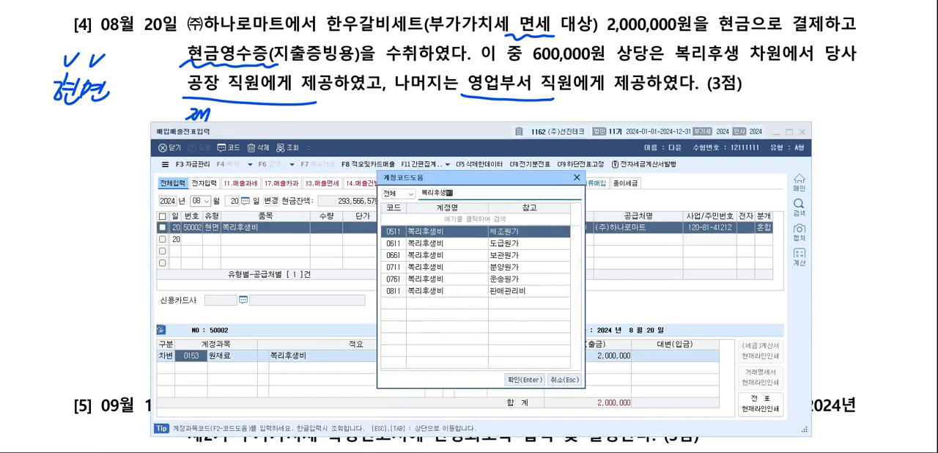
key(Return)
text(6)
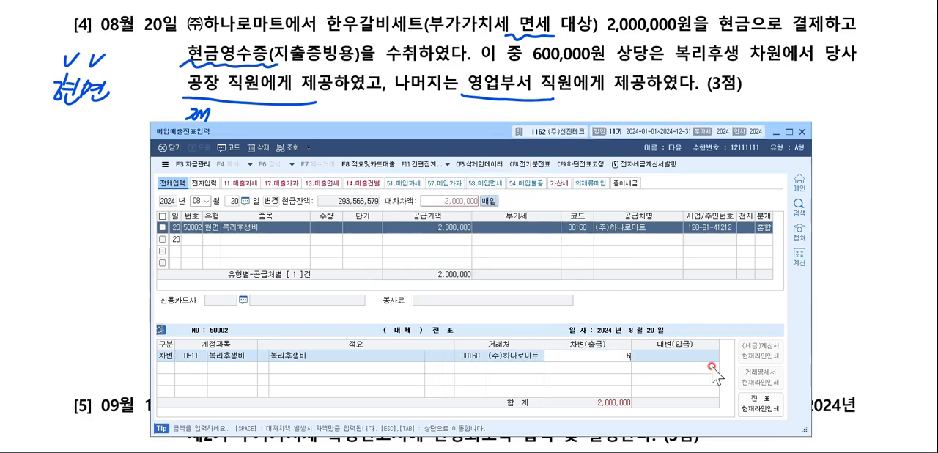
text(00,000)
key(Return)
Add a debit line for selling and administrative 복리후생비 (0811) with 1,400,000.
key(F2)
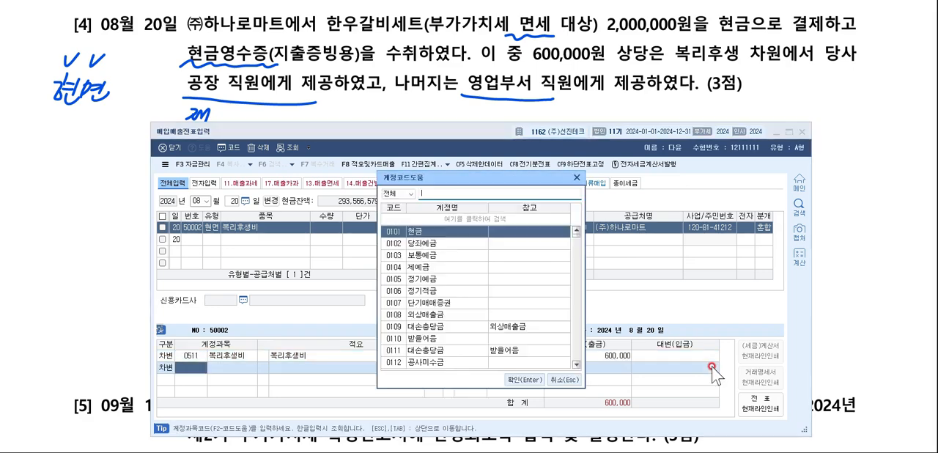
text(복리후생비)
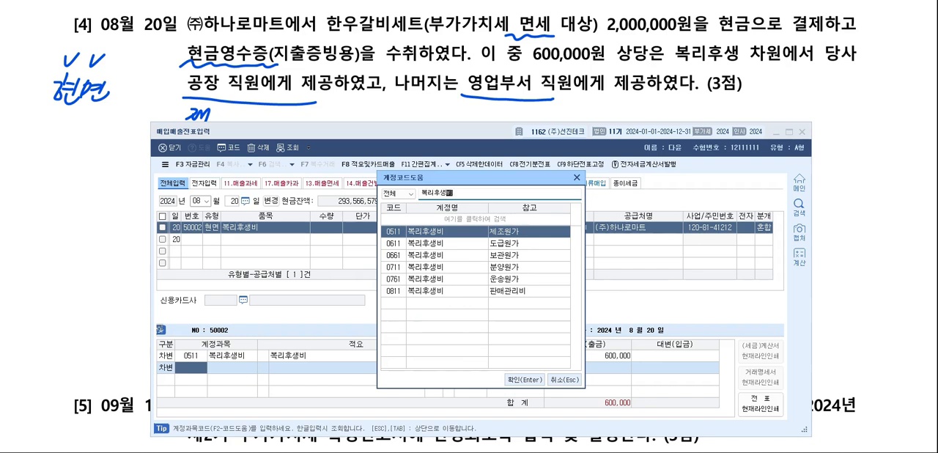
key(Down)
key(Down)
key(Down)
key(Down)
key(Down)
key(Return)
text(1,4)
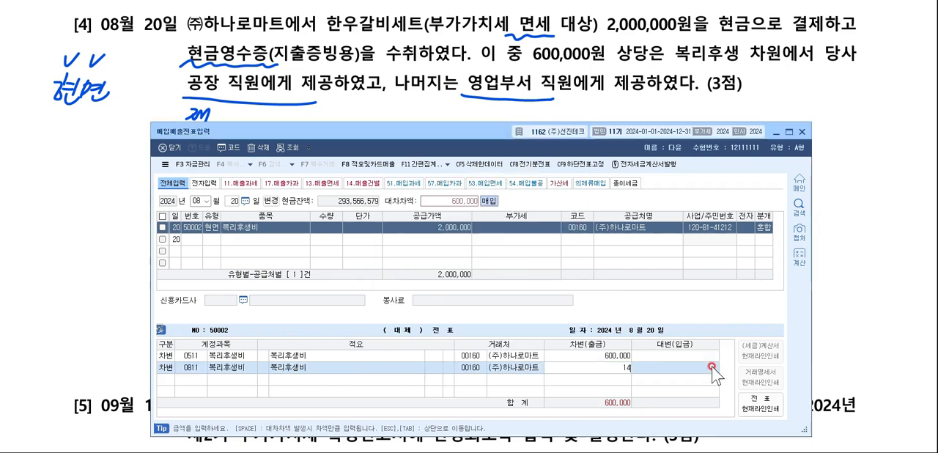
text(00,000)
key(Return)
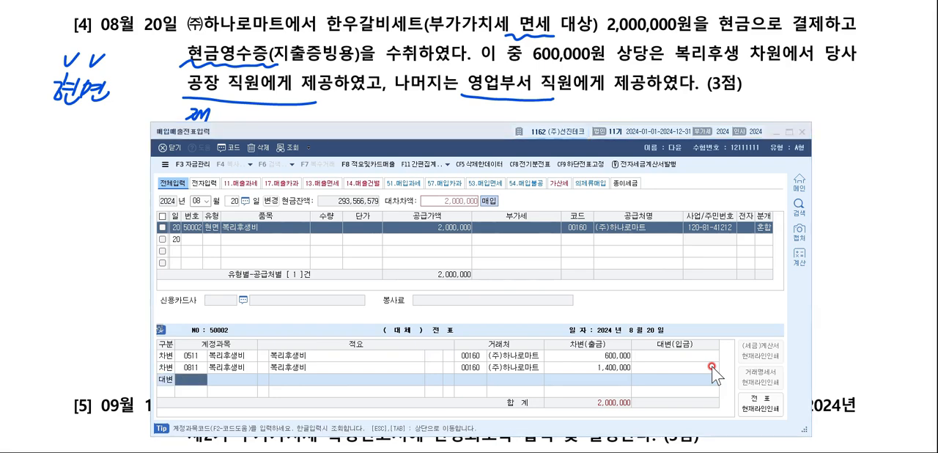
Add a credit line for 현금 (0101) with 2,000,000.
key(F2)
text(현금)
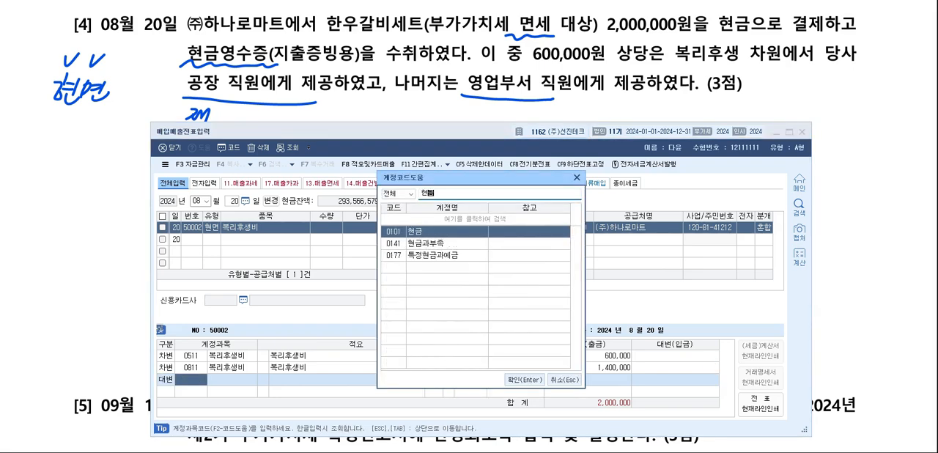
key(Return)
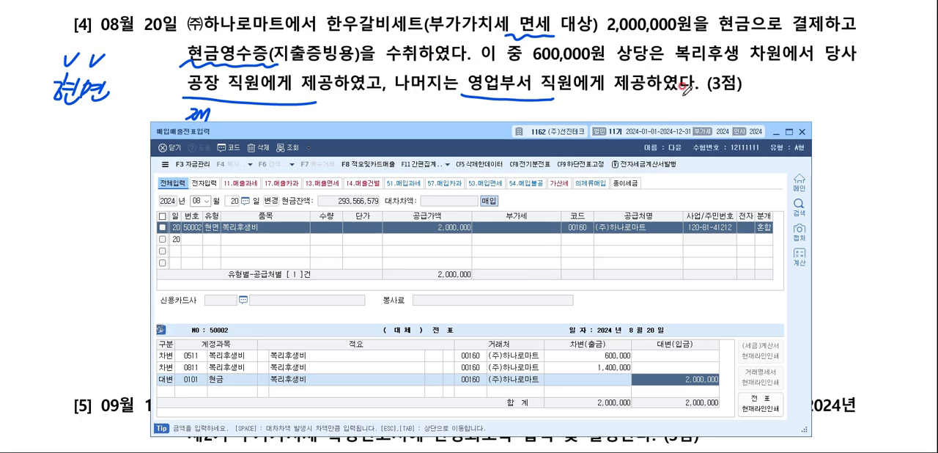
In the exam document's question [5], underline 예정신고 시 누락 and 확정신고서, and circle the tax invoice's issue month and day.
click(775, 130)
scroll(773, 128, down, 5)
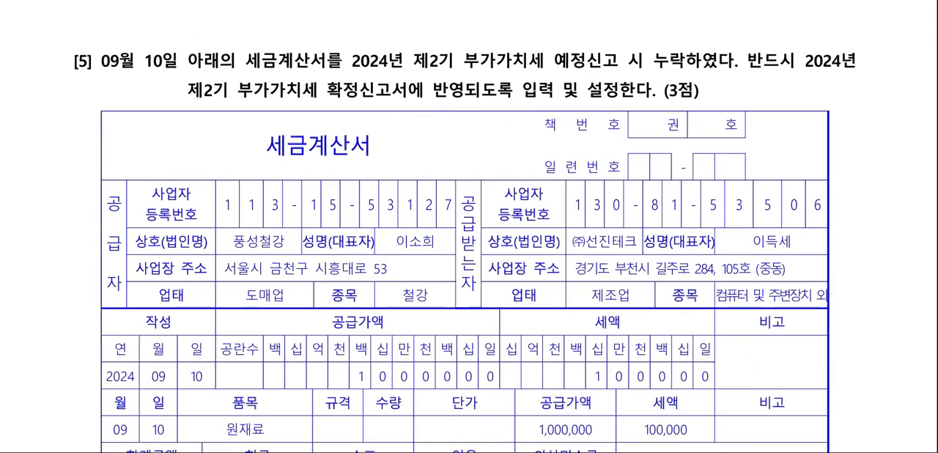
scroll(465, 246, down, 1)
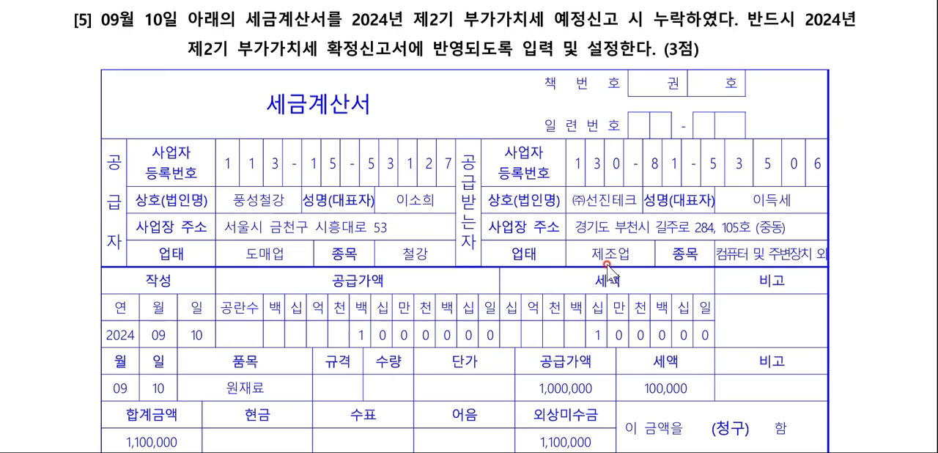
drag(554, 28, 685, 31)
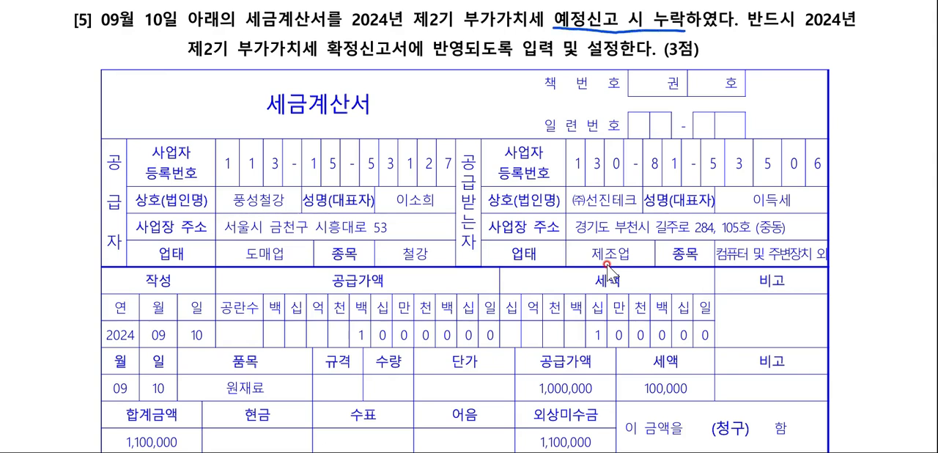
drag(318, 57, 413, 64)
mouse_move(205, 340)
mouse_down()
mouse_move(215, 314)
mouse_move(200, 335)
mouse_up()
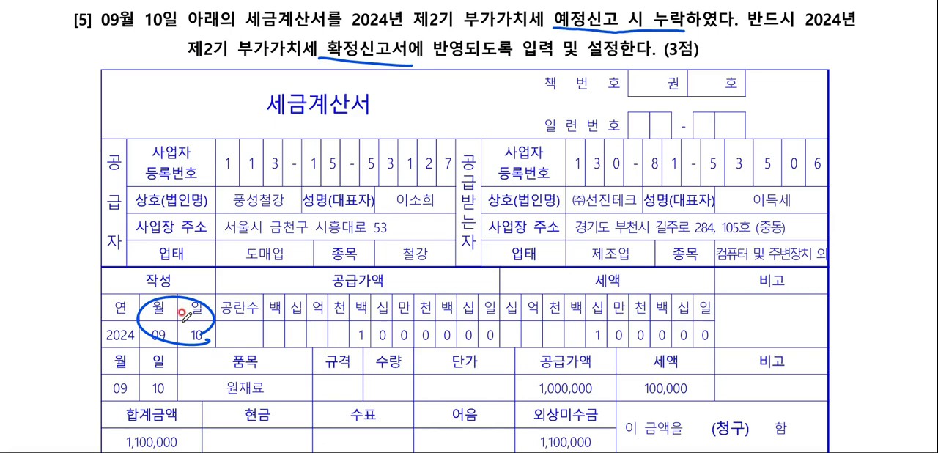
Switch to 매입매출전표입력 and start a voucher dated September 10 with purchase type 51 과세.
key(alt+Tab)
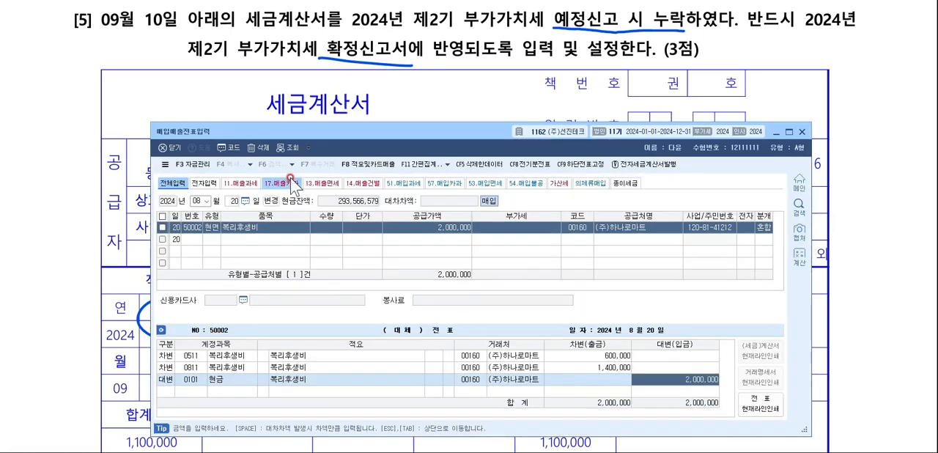
click(200, 201)
text(09)
key(Return)
text(10)
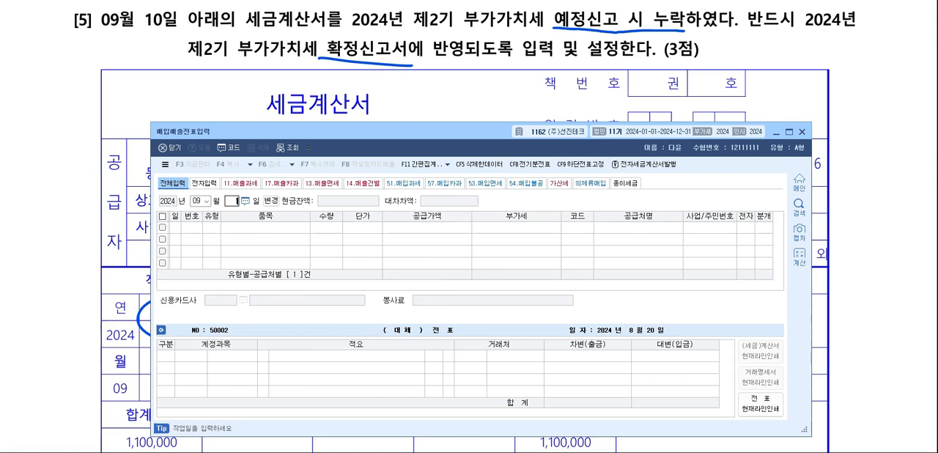
key(Return)
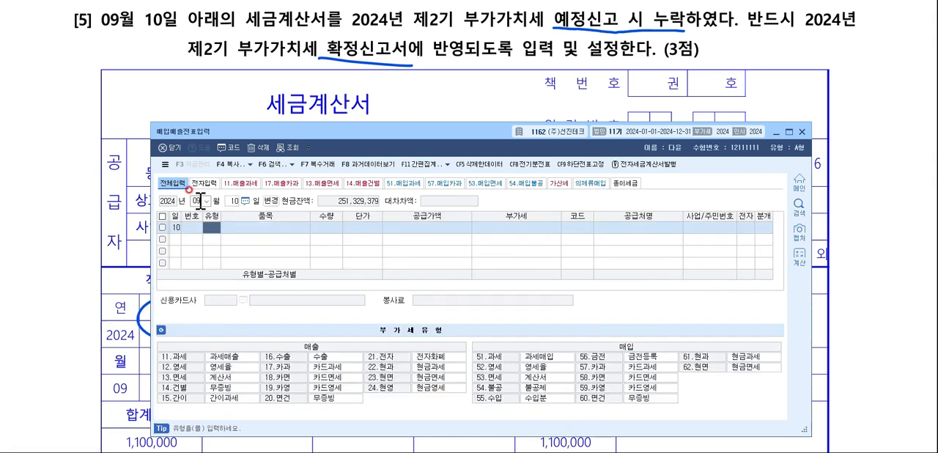
text(51)
key(Return)
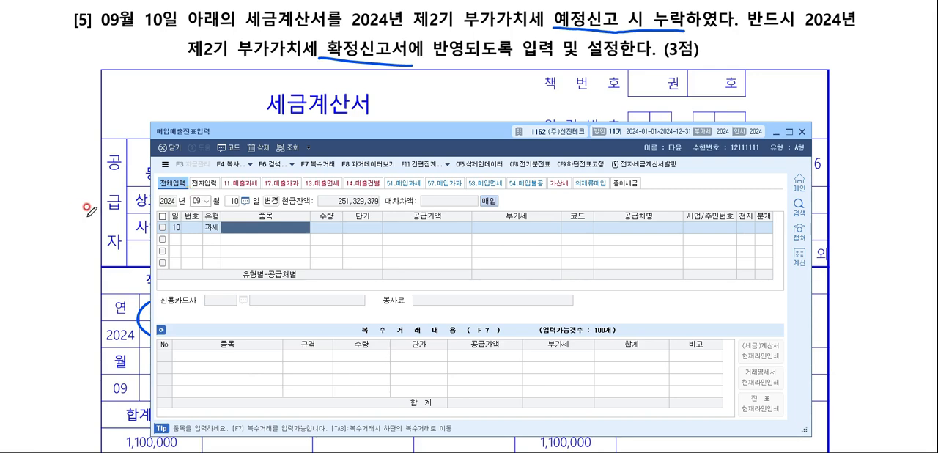
Switch to the exam document and underline the item 원재료 and supplier 풍성철강 on the tax invoice.
key(alt+Tab)
drag(218, 396, 272, 391)
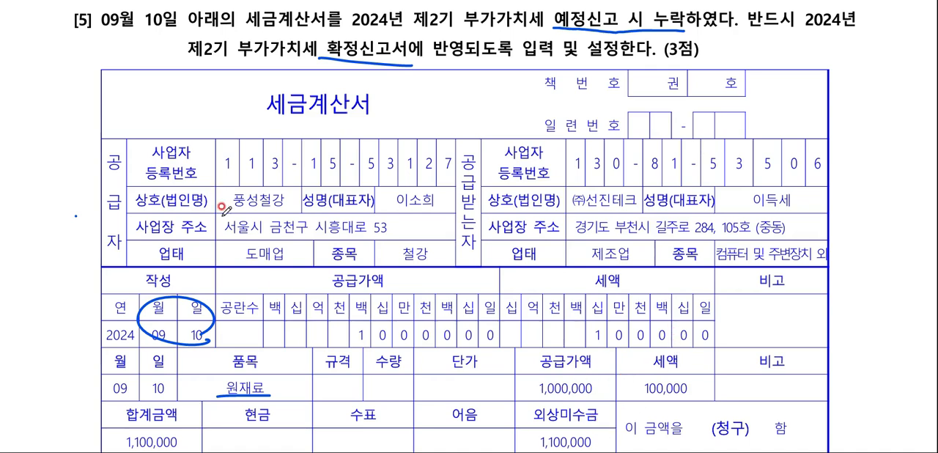
drag(220, 211, 301, 208)
Switch to 매입매출전표입력 and enter the item 원재료 with a supply amount of 1,000,000.
key(alt+Tab)
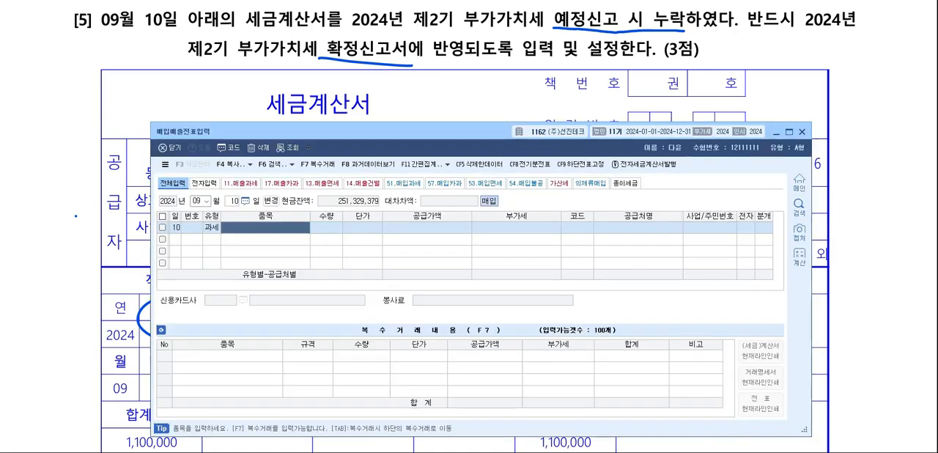
text(원재료)
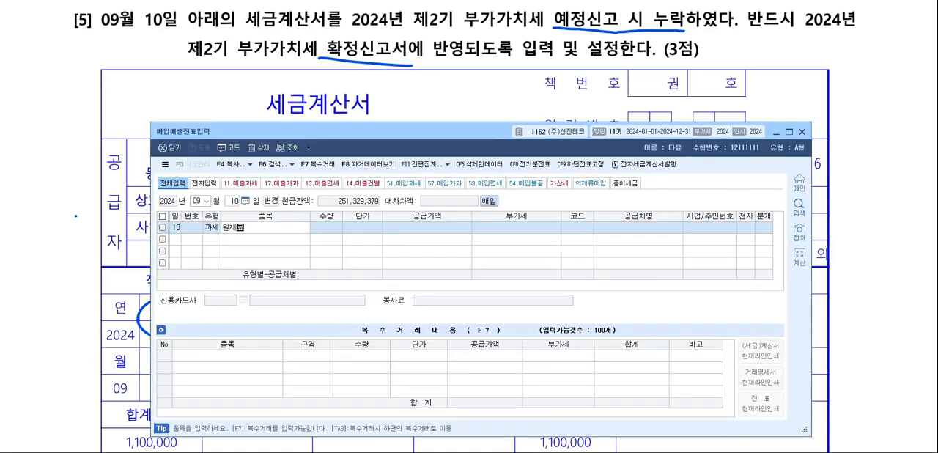
key(Return)
text(1100000)
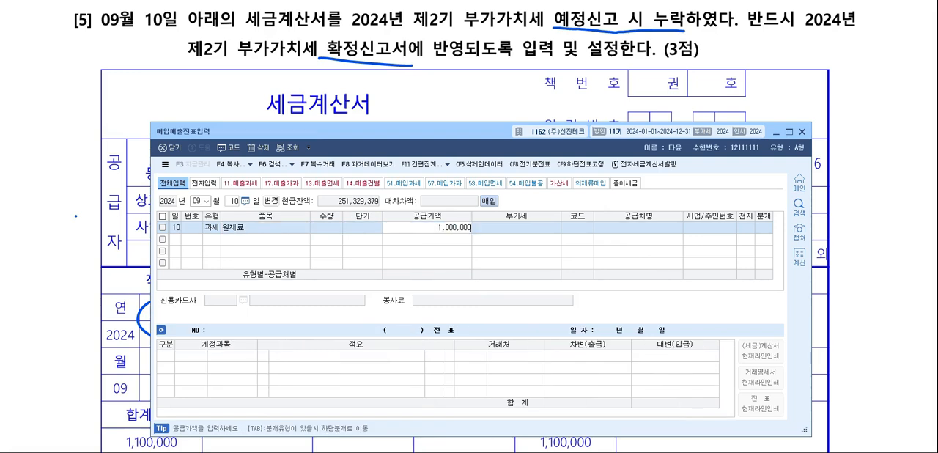
key(Return)
Set the supplier to 풍성철강, leave the electronic invoice field blank, and choose journal type 2 외상.
key(Return)
key(F2)
text(풍성)
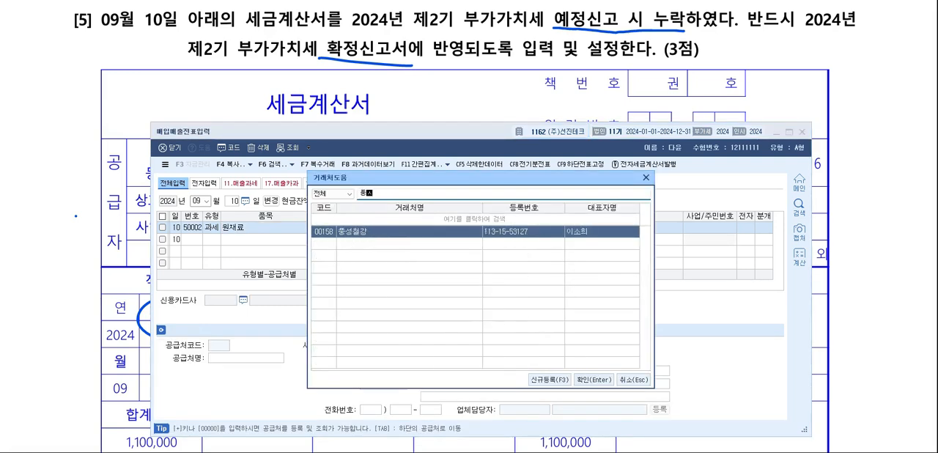
key(Return)
key(Return)
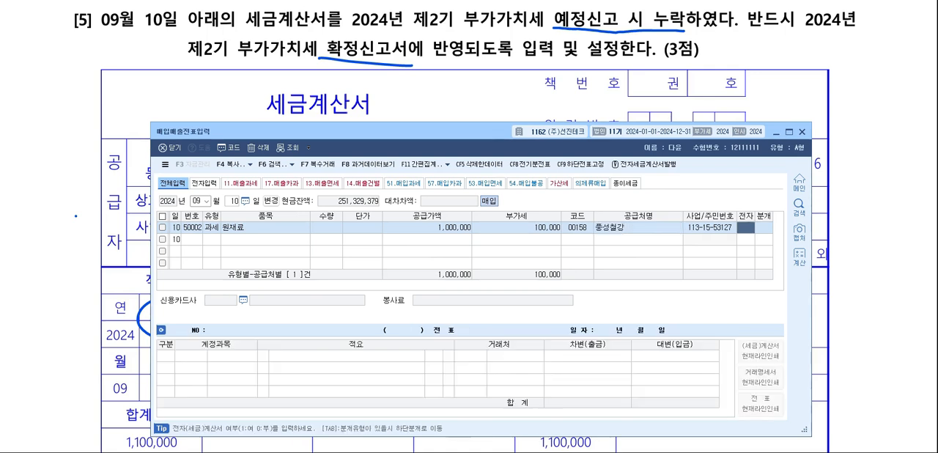
key(Return)
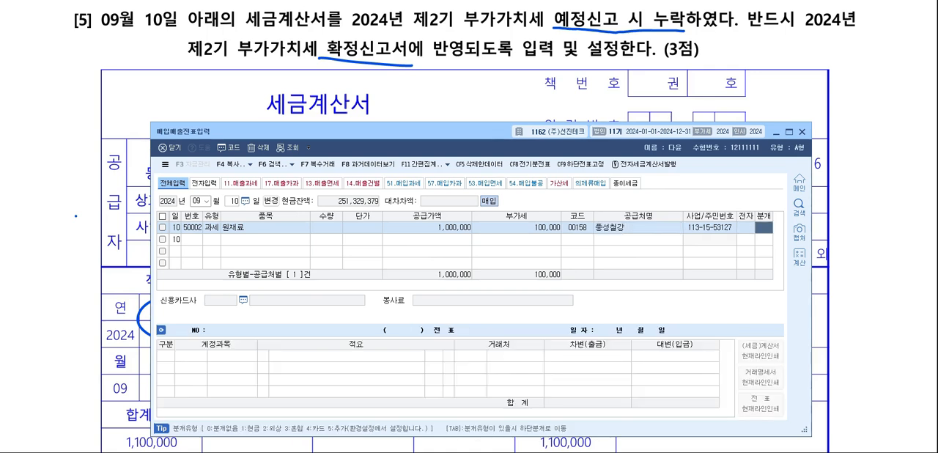
text(2)
key(Return)
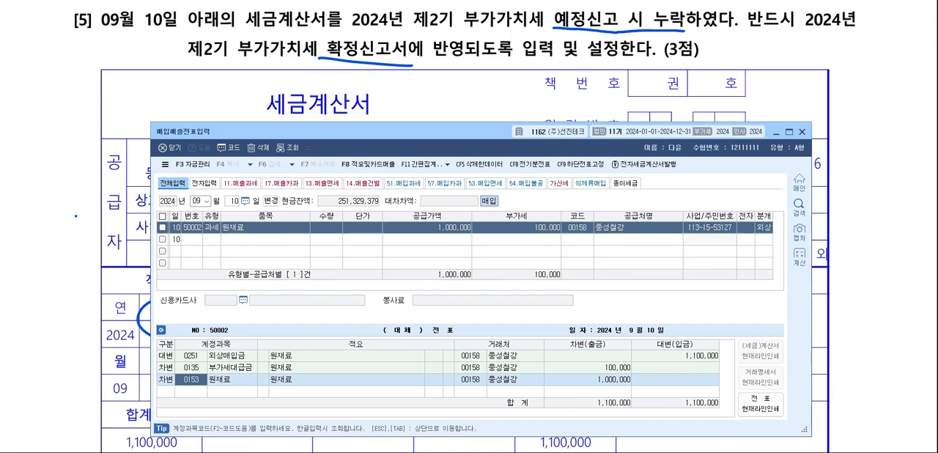
key(Up)
key(Up)
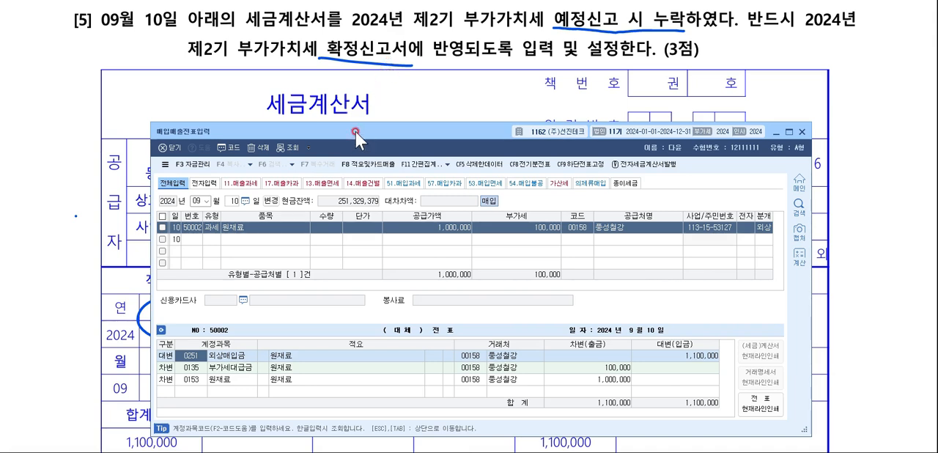
Select the September 10 원재료 purchase voucher from 풍성철강 and open its 예정 누락분 settings.
click(162, 216)
click(163, 216)
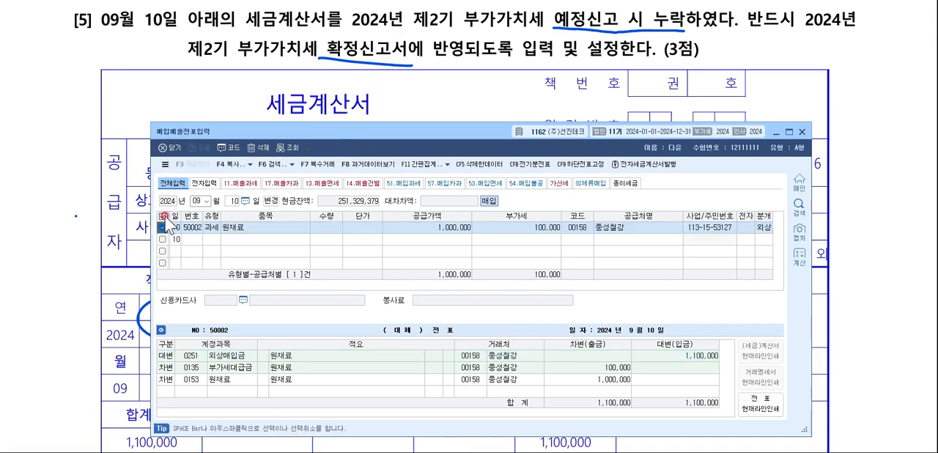
click(447, 165)
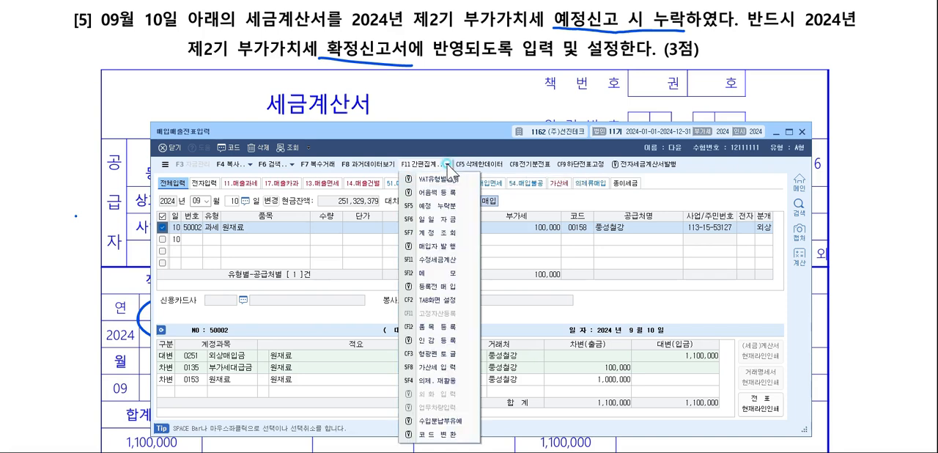
click(426, 205)
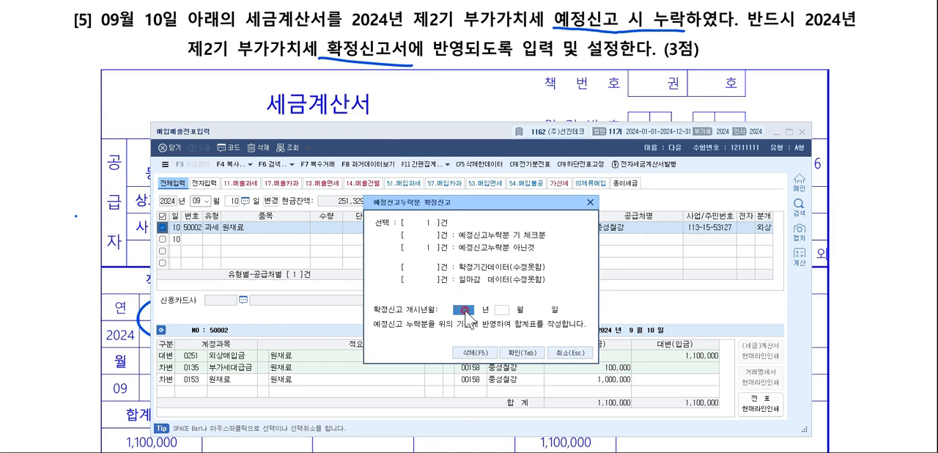
Set 확정신고 개시년월 to October 2024, confirm the omission setting, and close 매입매출전표입력.
text(2024)
key(Return)
text(10)
key(Return)
click(502, 310)
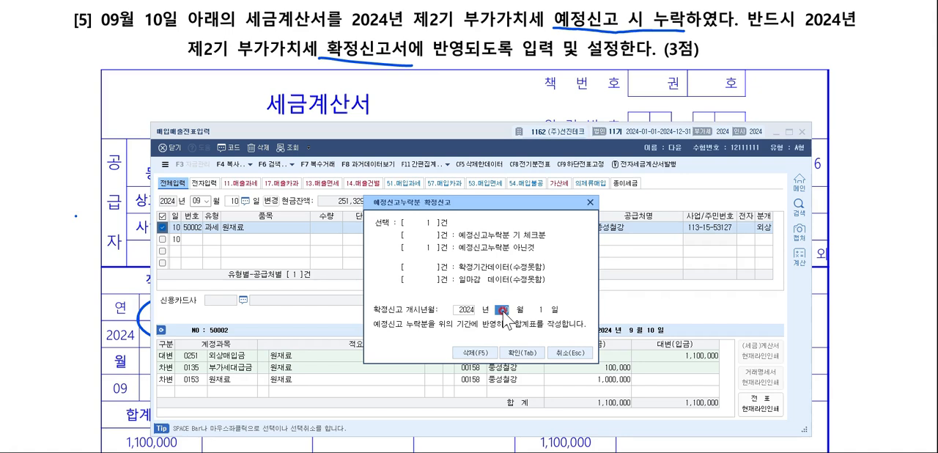
click(502, 311)
click(532, 353)
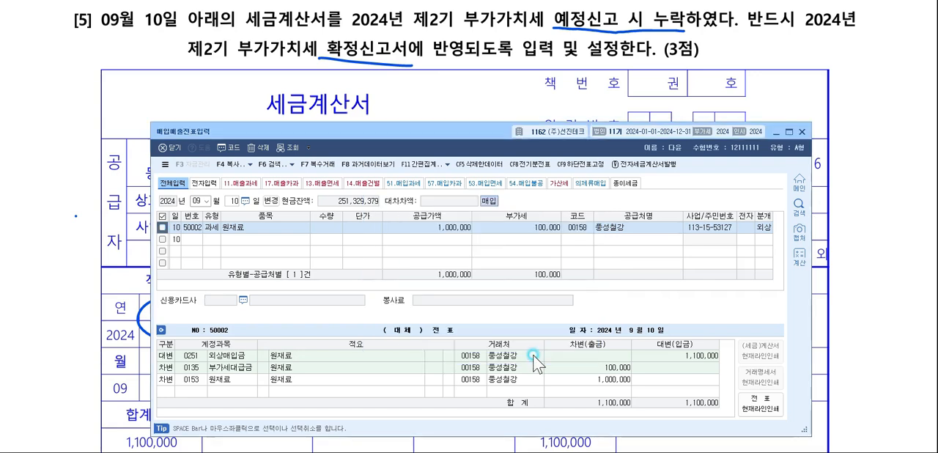
click(516, 184)
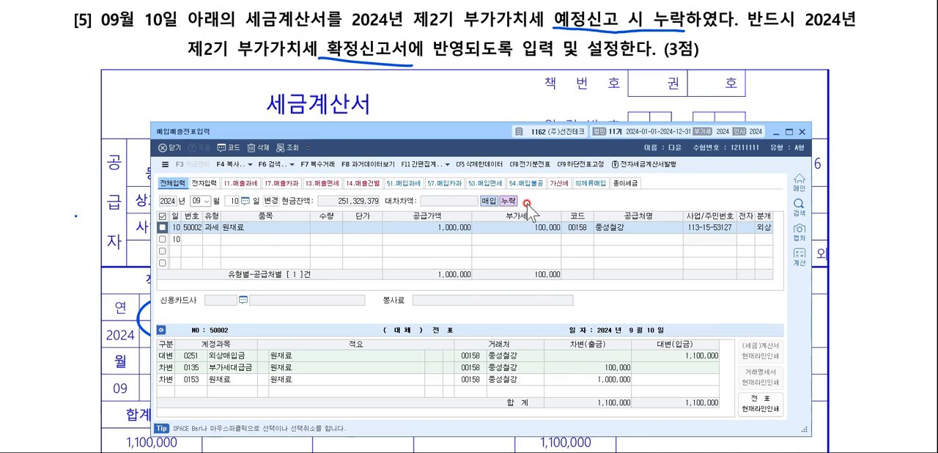
click(798, 131)
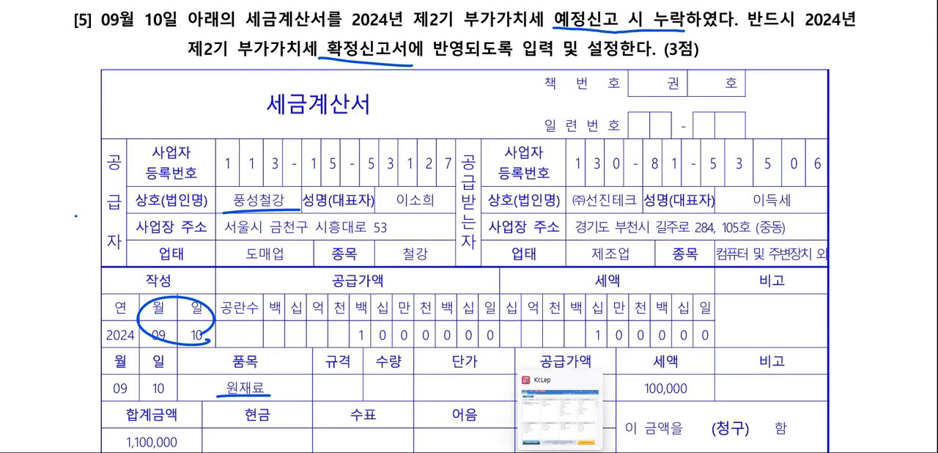
Switch to KcLep and open 부가가치세신고서 for the period October 1 to December 31, 2024.
click(559, 450)
click(292, 67)
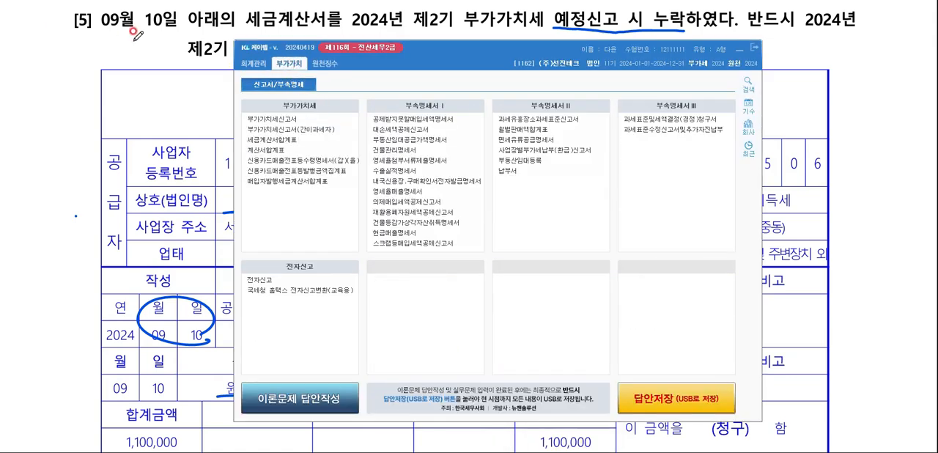
click(294, 119)
click(292, 118)
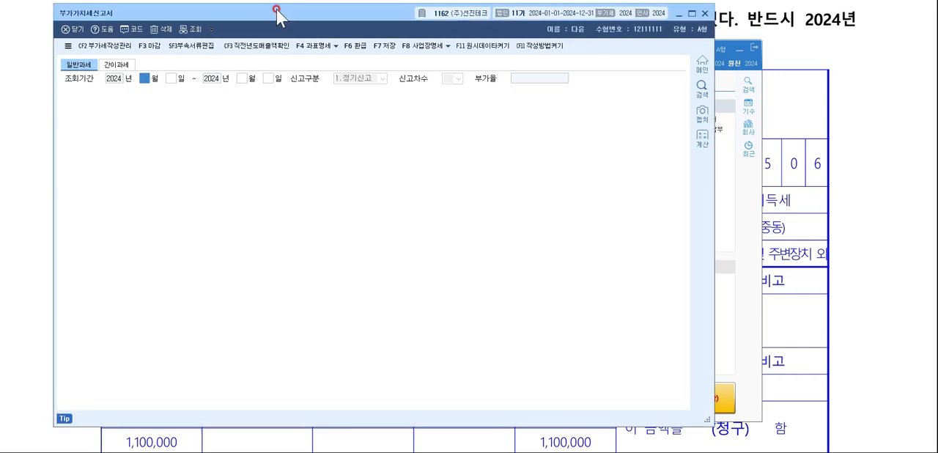
drag(272, 10, 330, 37)
text(10)
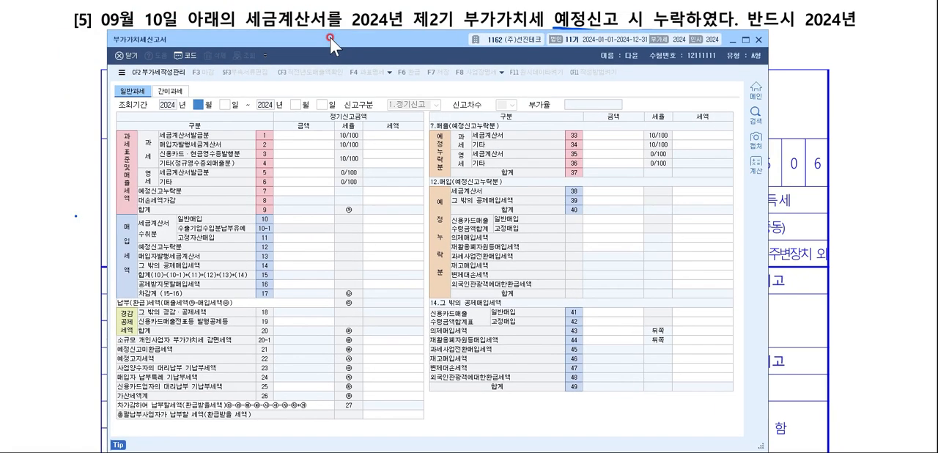
key(Return)
key(Return)
text(12)
key(Return)
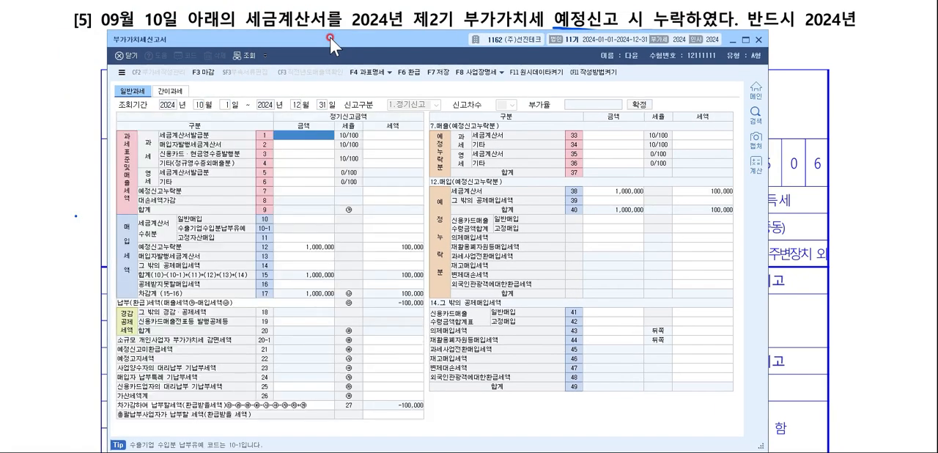
Check the purchase-side 예정신고누락분 amounts on lines 12 and 38, and close the return without saving.
click(296, 240)
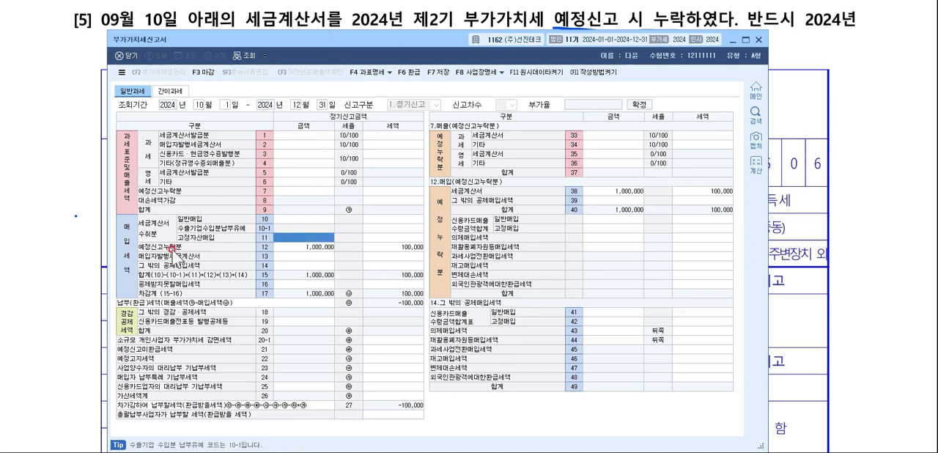
click(305, 246)
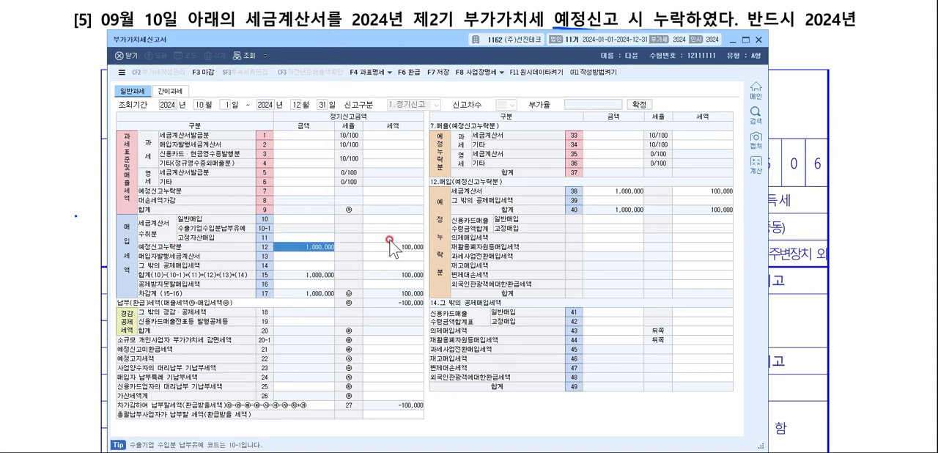
click(636, 191)
click(718, 185)
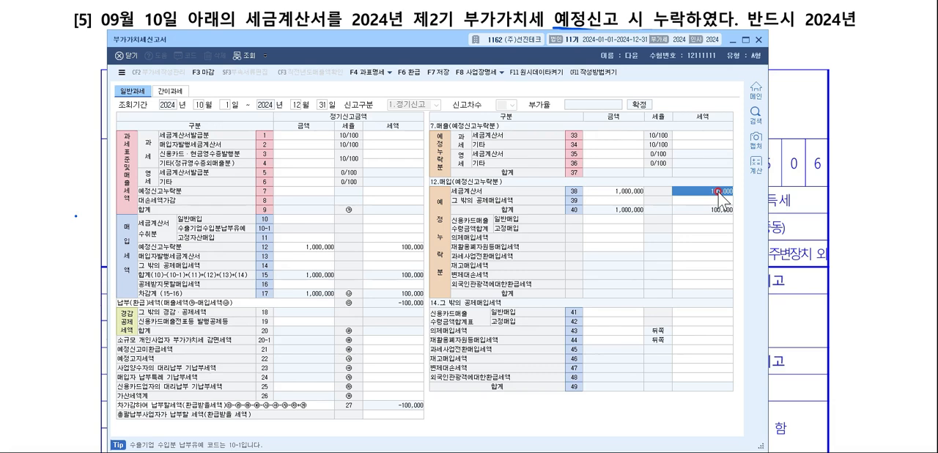
click(759, 39)
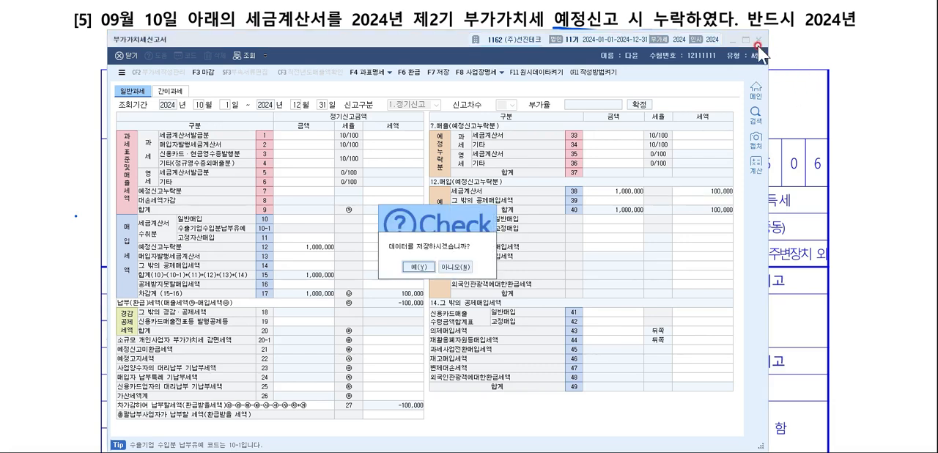
click(458, 267)
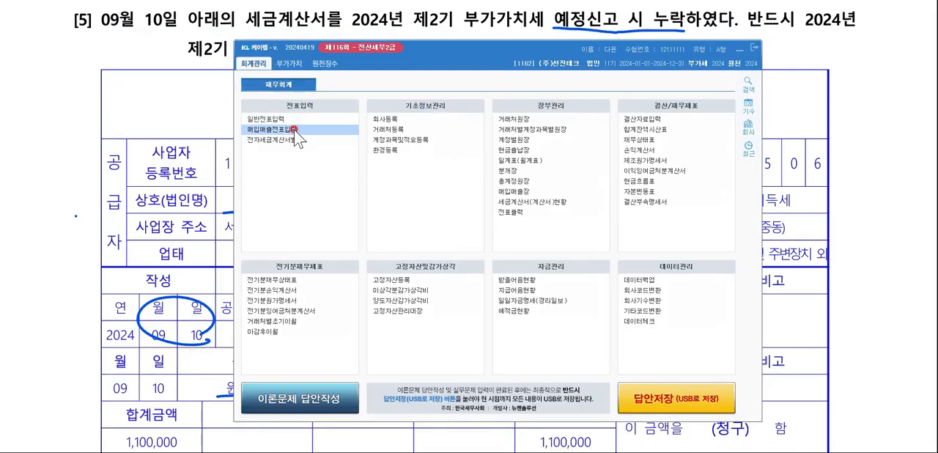
Reopen 매입매출전표입력 for September 10 and review the 원재료 voucher's 예정신고누락분 확정신고 setting without changing it.
click(293, 129)
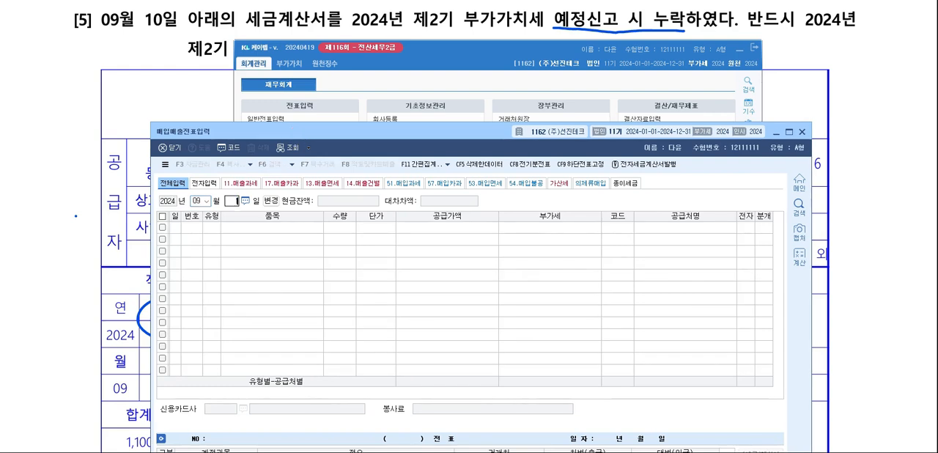
text(10)
key(Return)
click(162, 228)
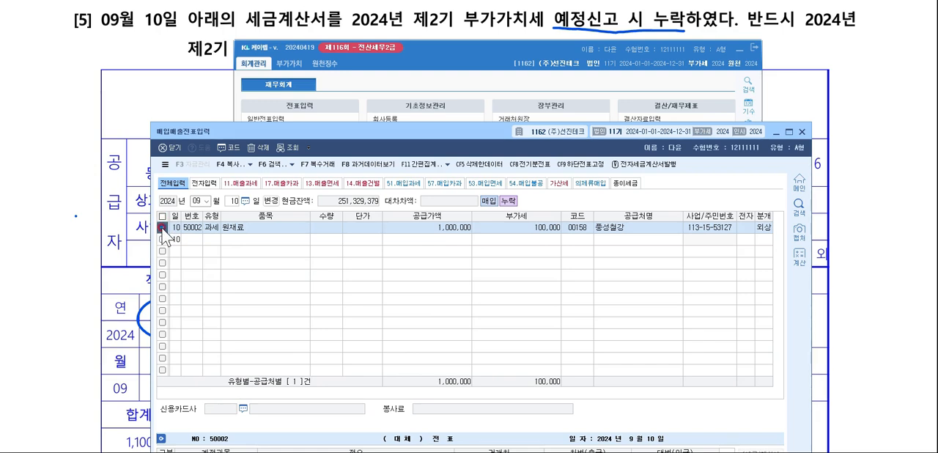
click(447, 164)
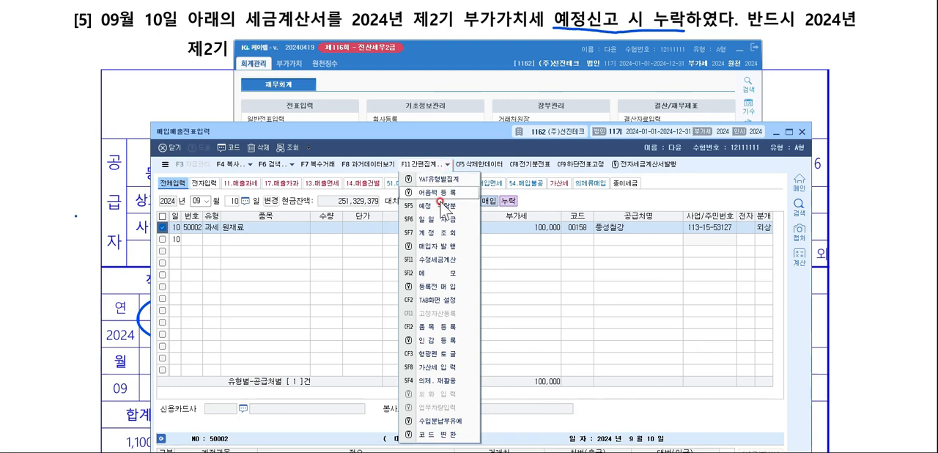
click(435, 206)
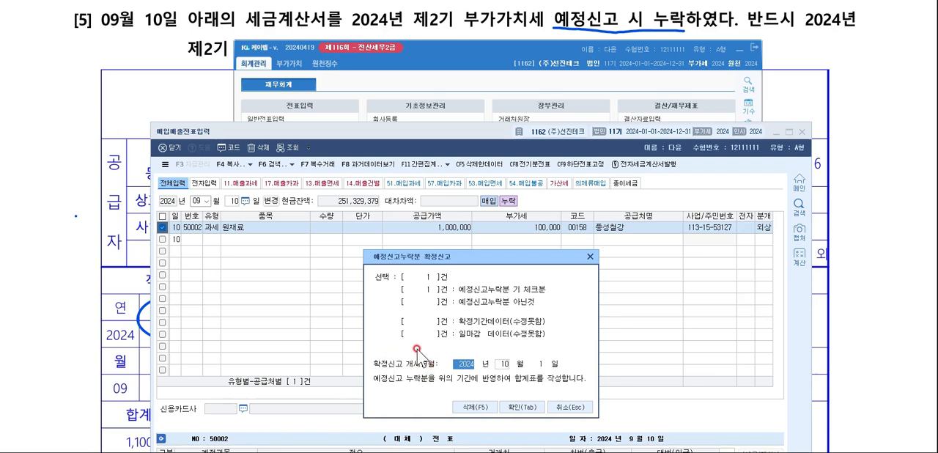
click(502, 363)
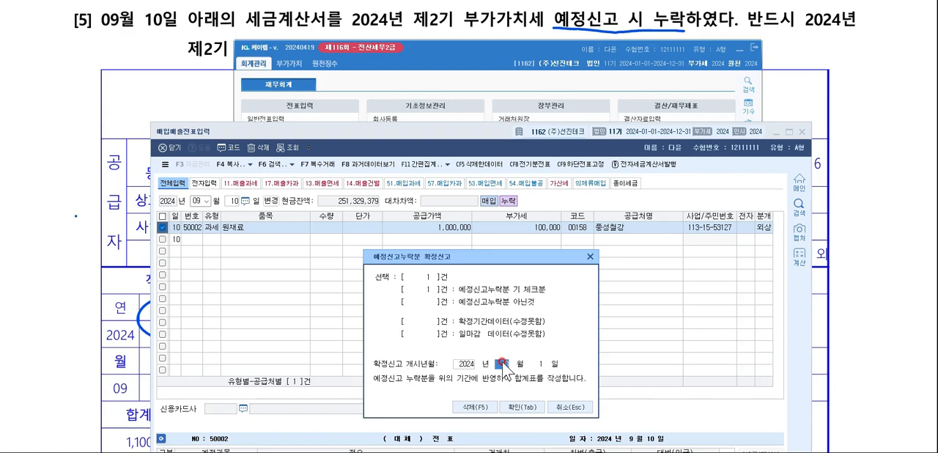
click(588, 256)
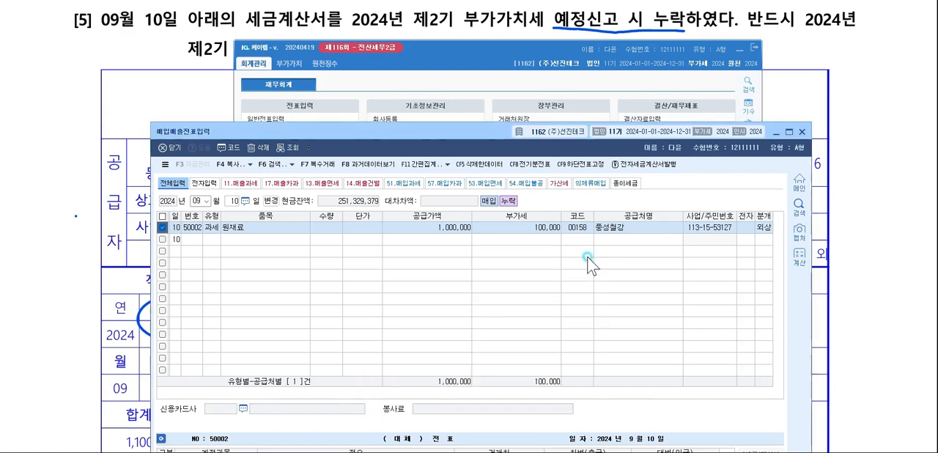
Switch to the exam document and read 문제3 question [1] on preparing the 2024 first-period final VAT return.
click(856, 47)
scroll(856, 46, down, 15)
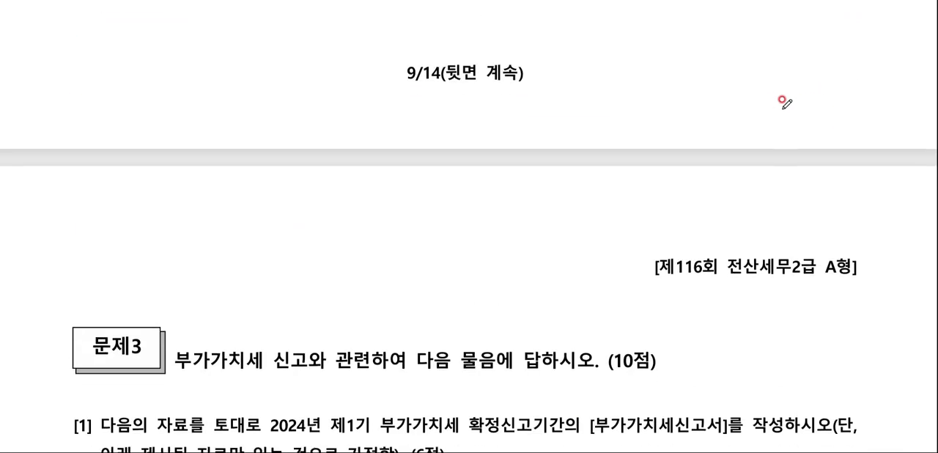
scroll(766, 99, down, 1)
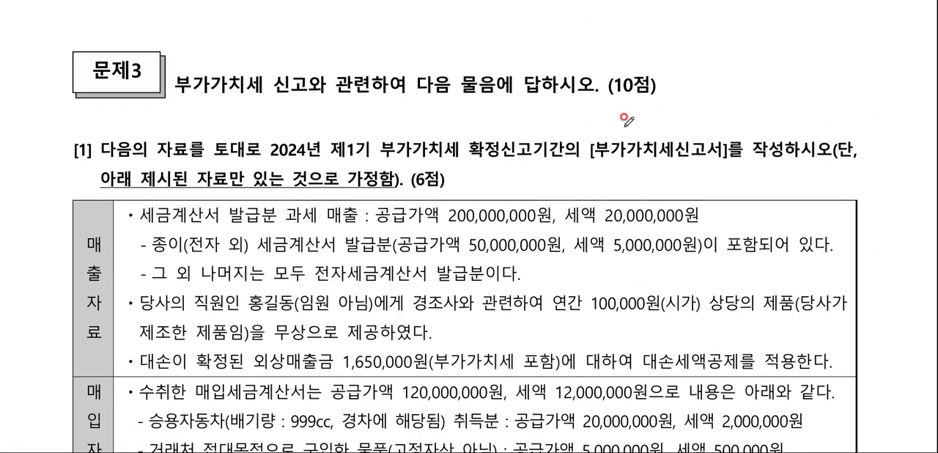
scroll(271, 90, left, 1)
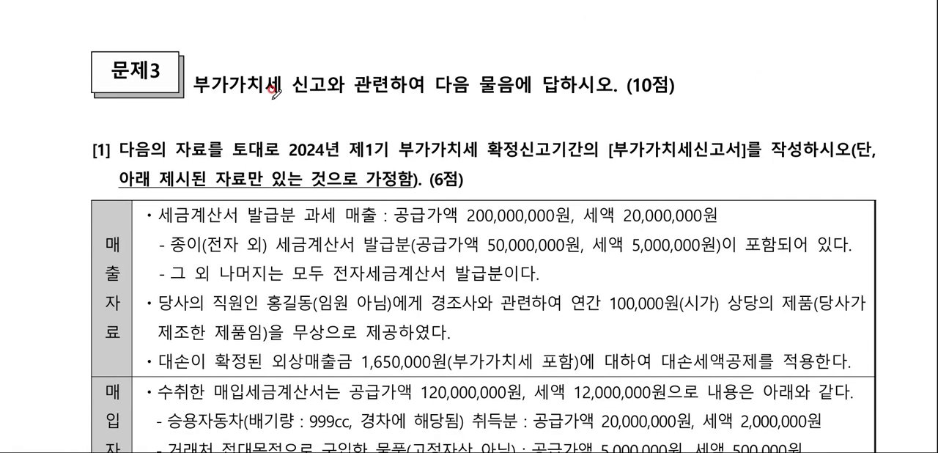
scroll(273, 89, down, 3)
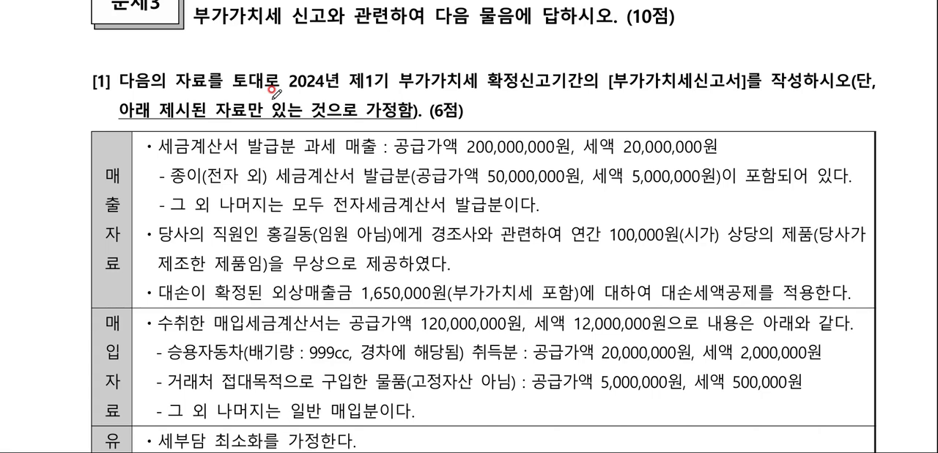
scroll(274, 92, down, 3)
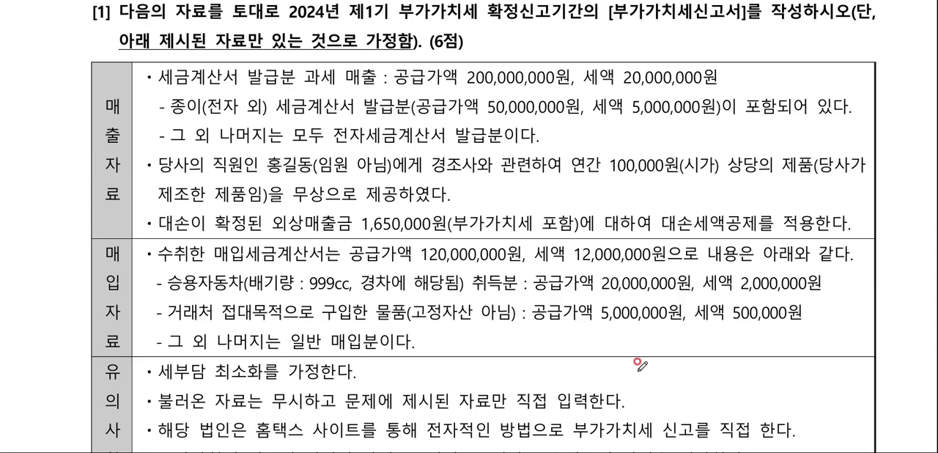
Switch to KcLep, open 부가가치세신고서 for April 1 to June 30, 2024 as 정기신고, and load the previously saved data.
click(635, 452)
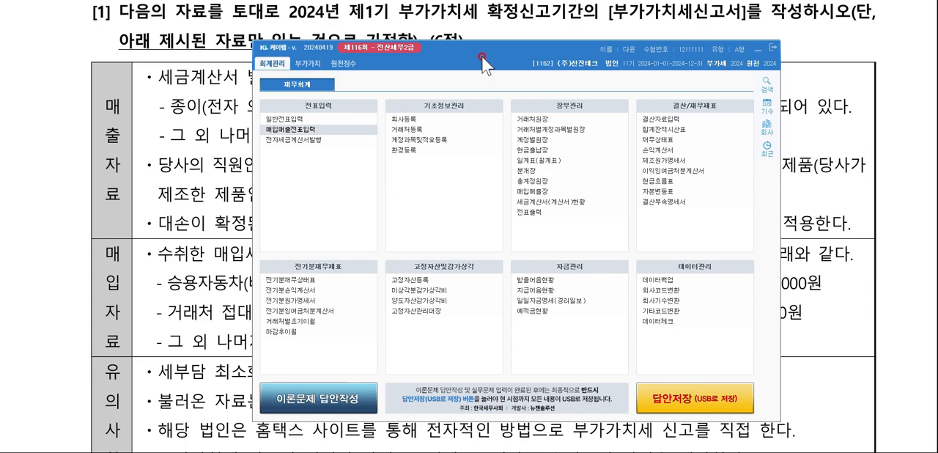
click(316, 65)
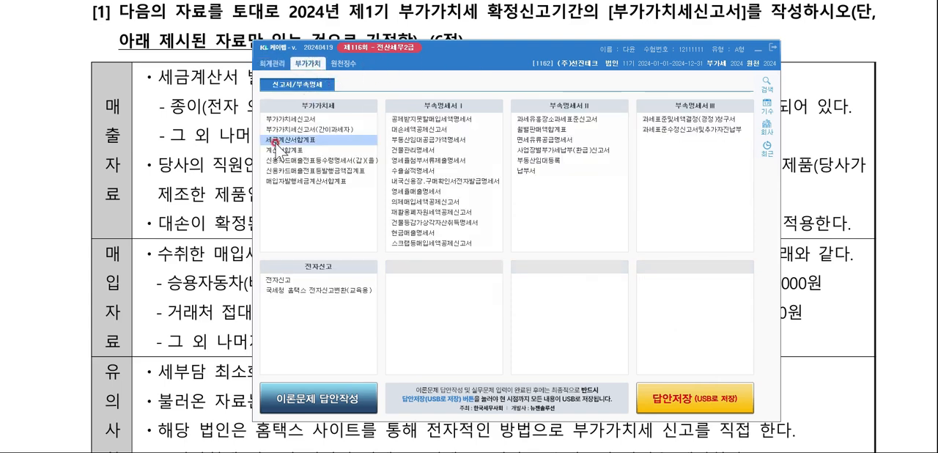
click(285, 119)
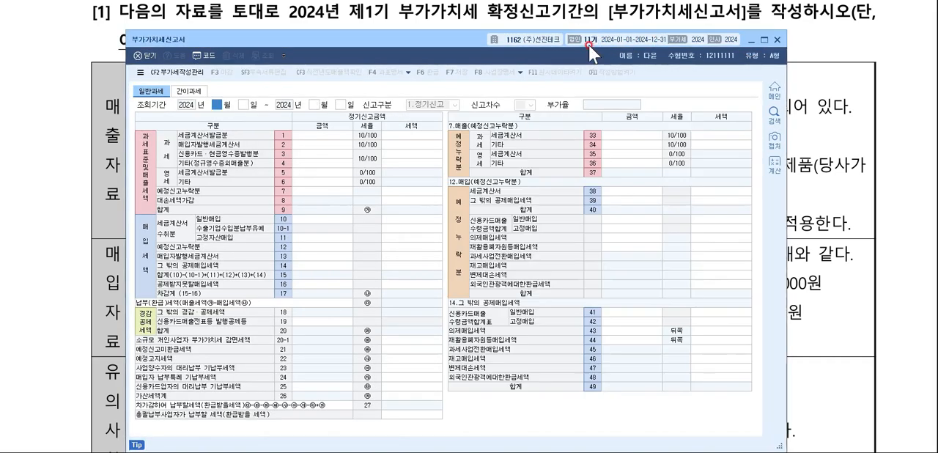
drag(587, 39, 619, 39)
text(4)
key(Return)
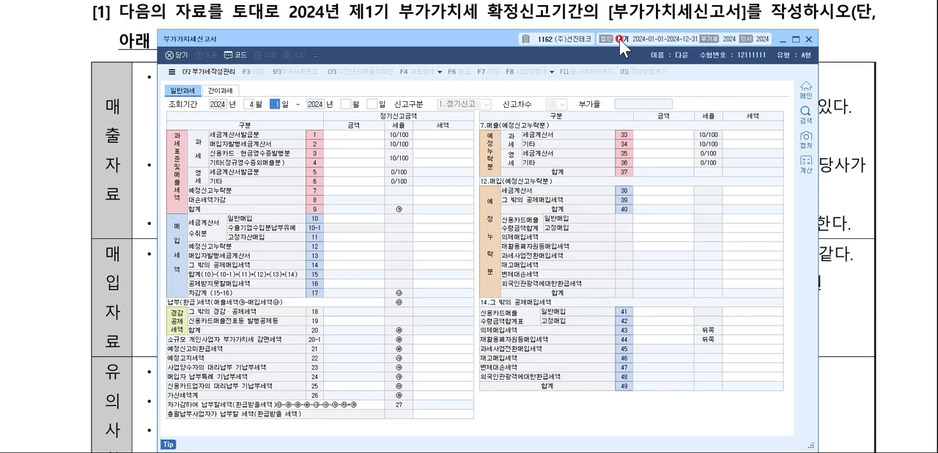
key(Return)
text(6)
key(Return)
key(Return)
key(Return)
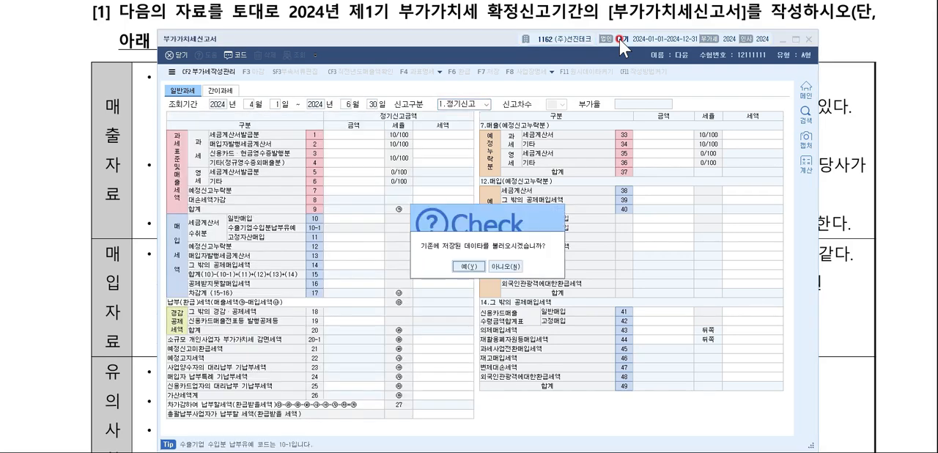
key(Return)
Reposition the return to show the exam's sales data and enter 200,000,000 as the taxable 세금계산서발급분 amount on line 1.
drag(504, 42, 520, 153)
click(759, 44)
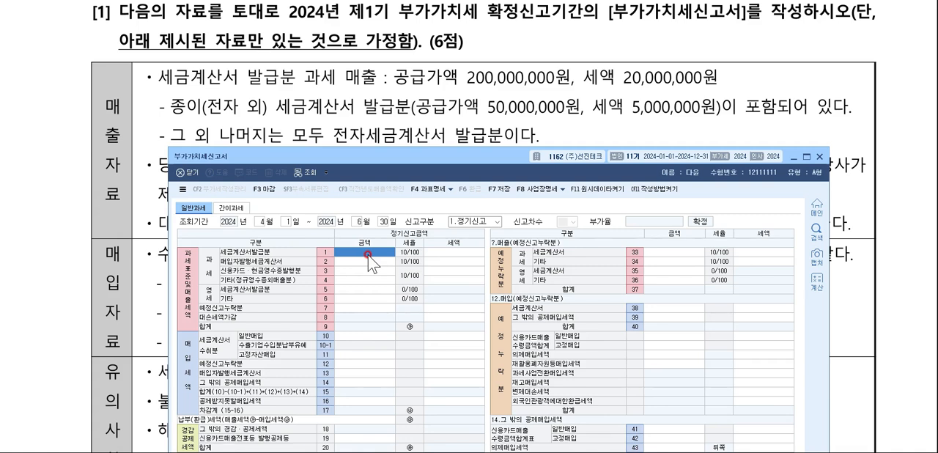
text(200000000)
key(Return)
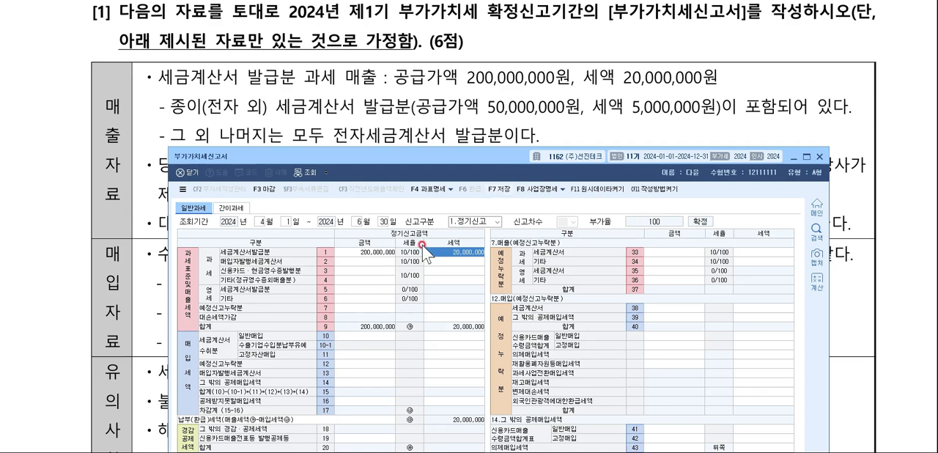
Reposition the VAT return so its lower lines are visible and open the 가산세명세 from the 가산세계 line 26.
click(364, 252)
click(452, 253)
click(497, 107)
drag(464, 153, 463, 18)
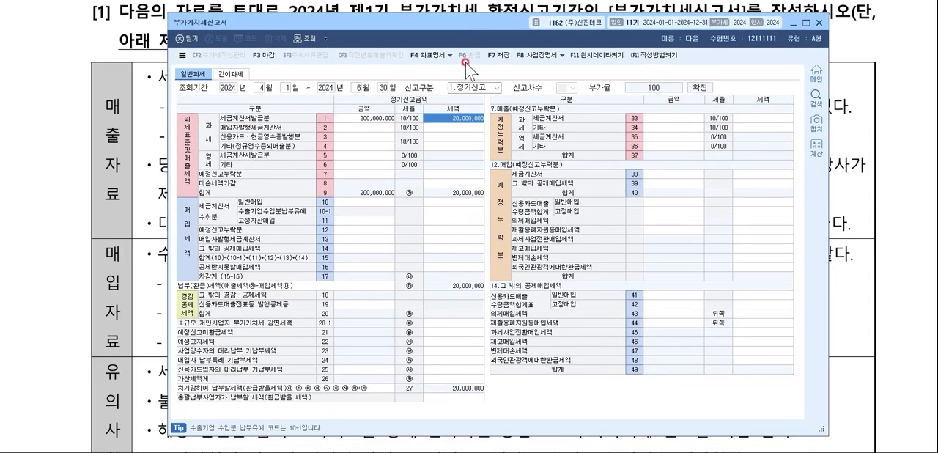
click(434, 380)
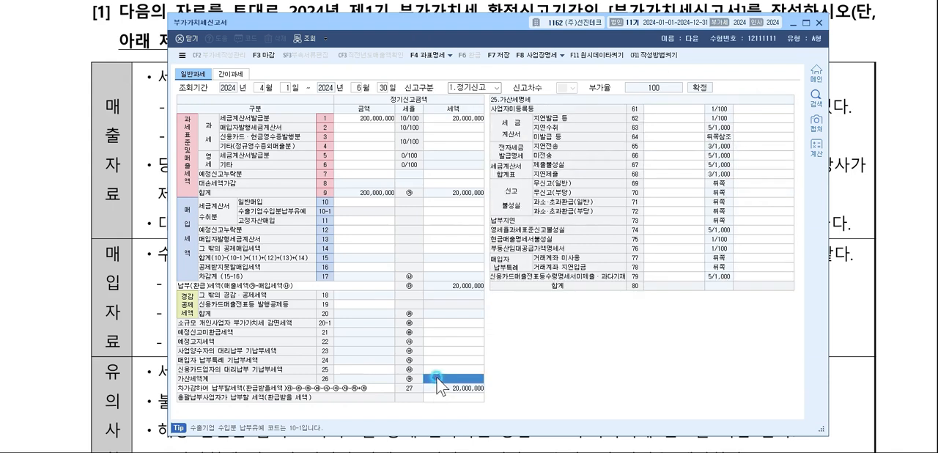
click(215, 379)
click(430, 379)
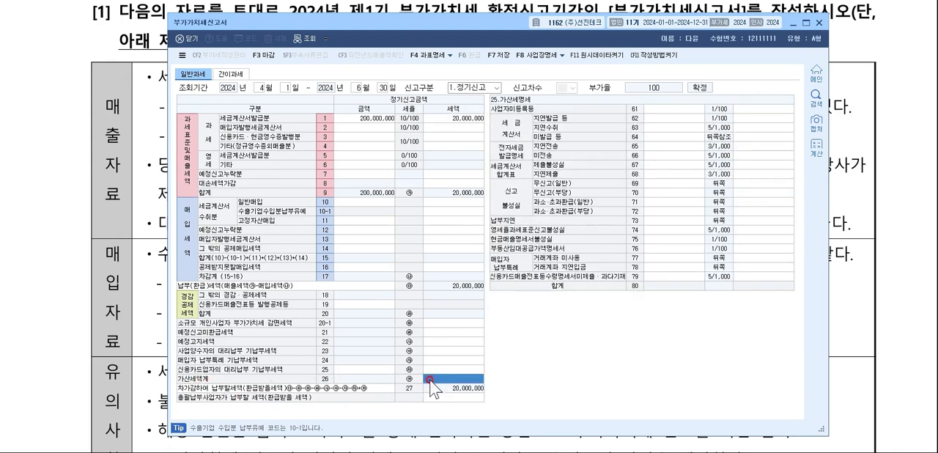
Enter 50,000,000 as the 세금계산서 지연발급 등 amount on line 62 of the 가산세명세.
click(679, 116)
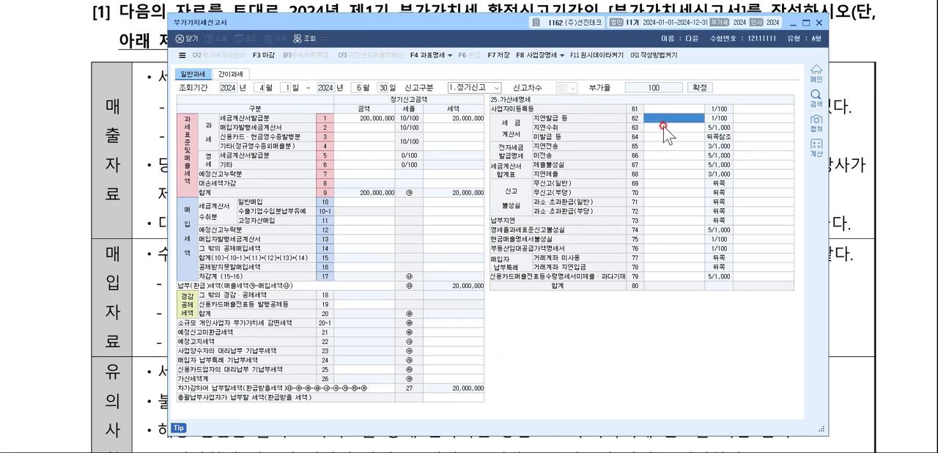
click(663, 136)
click(659, 127)
click(661, 139)
click(659, 127)
click(657, 115)
click(661, 138)
click(659, 116)
click(663, 139)
click(658, 119)
text(50000000)
key(Return)
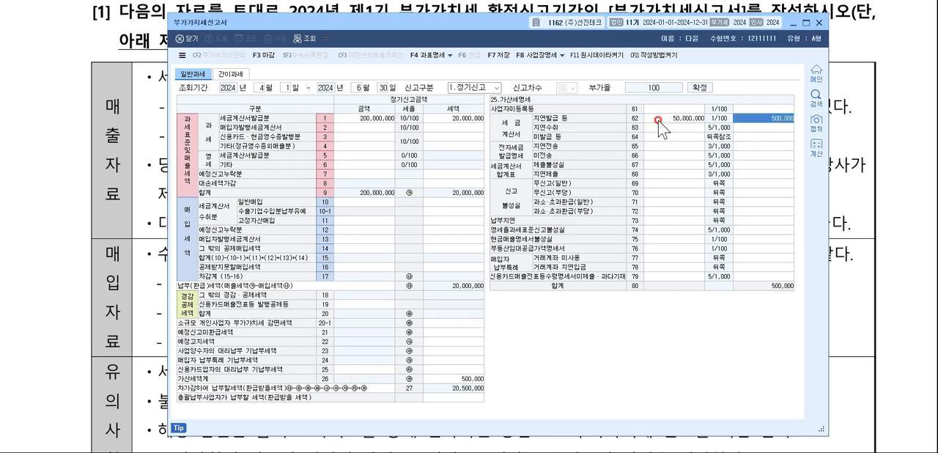
Try entering 50,000,000 as the 세금계산서 미발급 등 amount on line 64 of the 가산세명세.
click(659, 136)
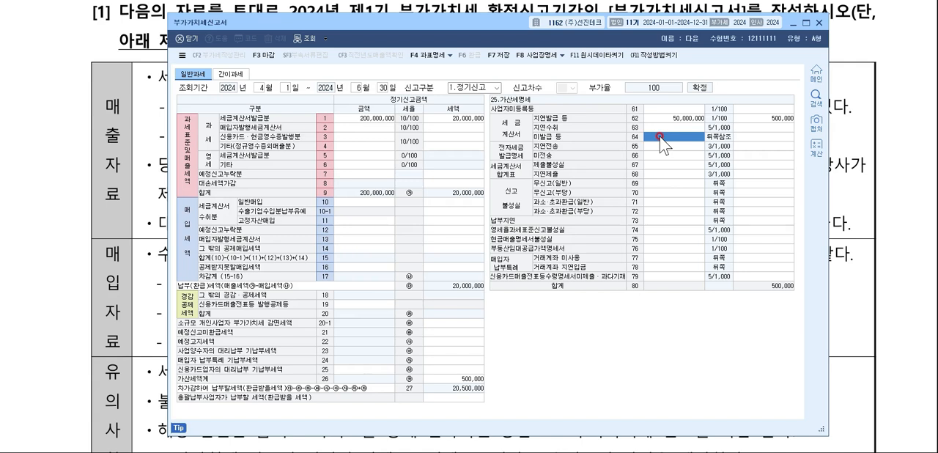
text(50000000)
key(Return)
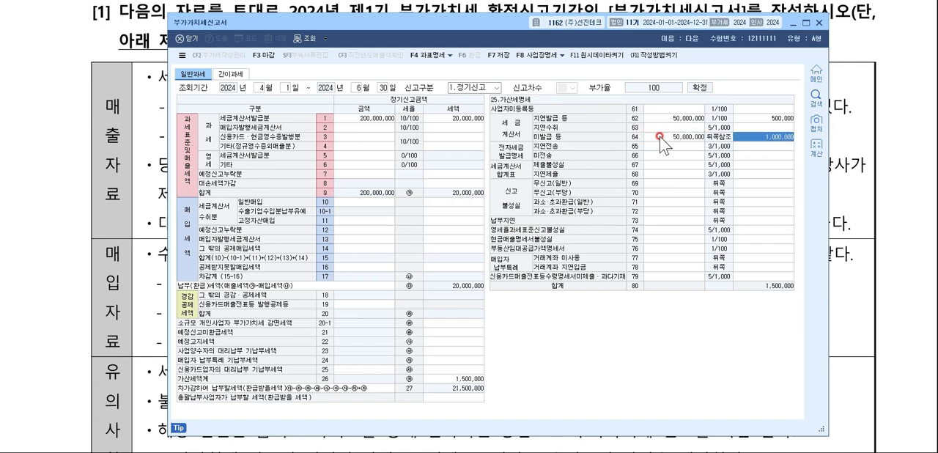
Compare the amounts and penalty taxes of 지연발급 등 on line 62 and 미발급 등 on line 64.
click(670, 118)
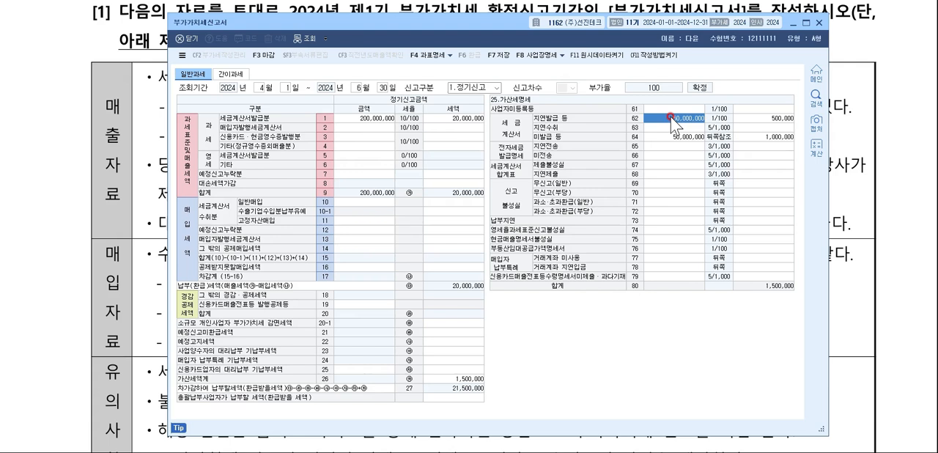
click(783, 117)
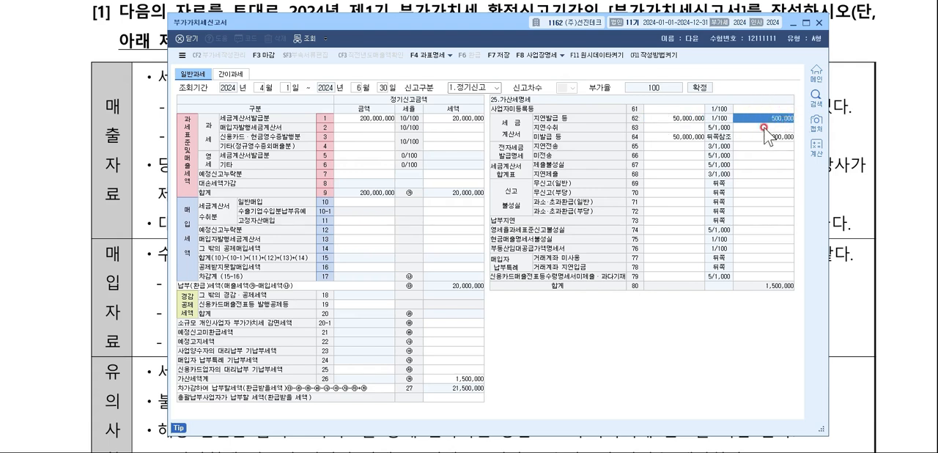
click(676, 137)
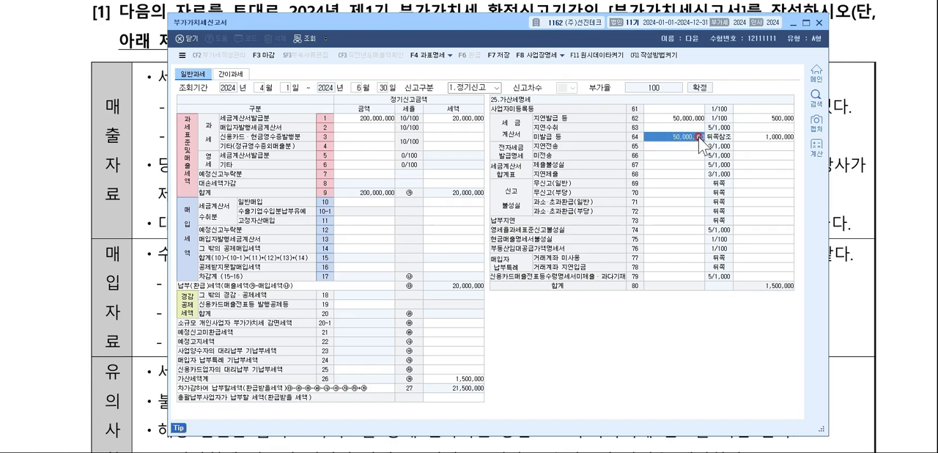
click(764, 138)
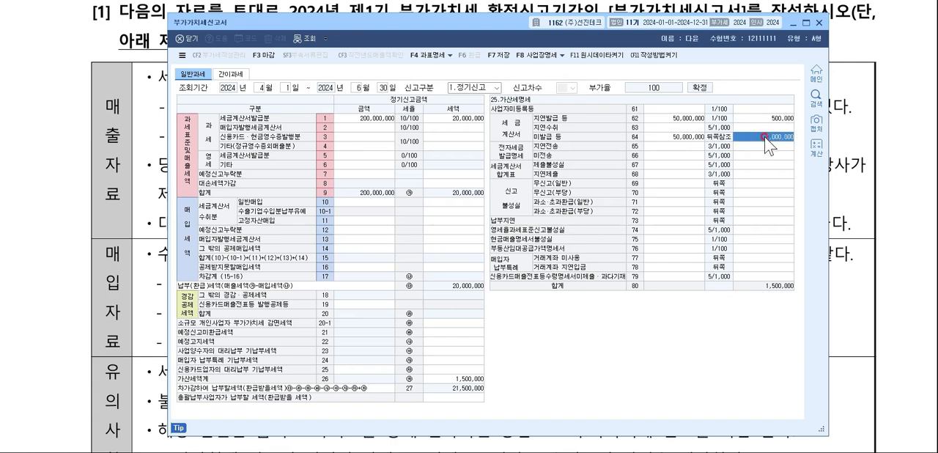
click(678, 137)
click(669, 119)
click(764, 116)
click(669, 136)
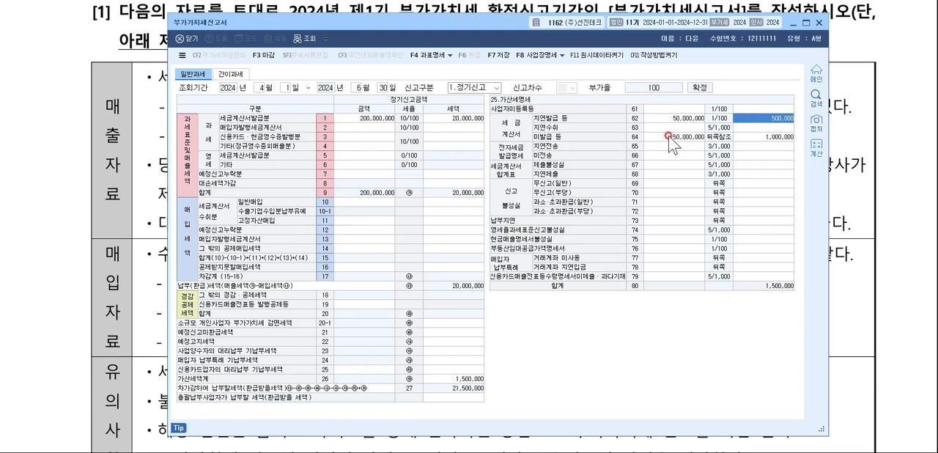
Override the 미발급 등 penalty tax on line 64 with 500,000.
click(761, 138)
text(500000)
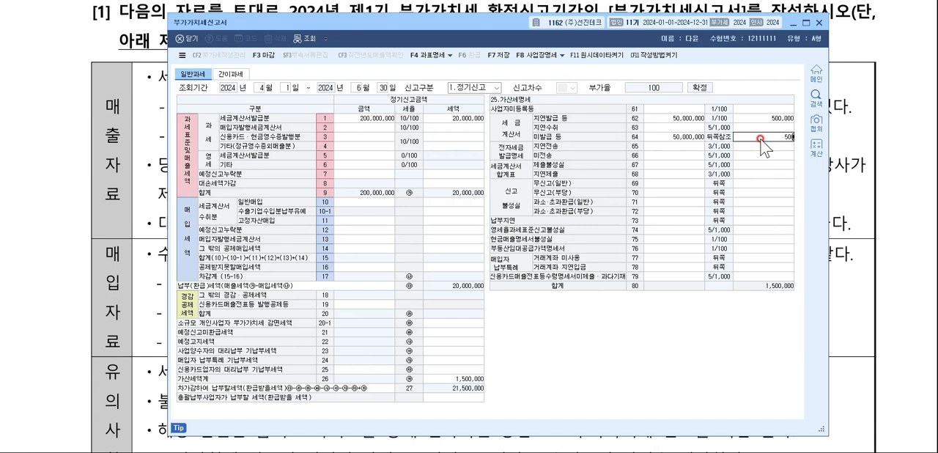
key(Return)
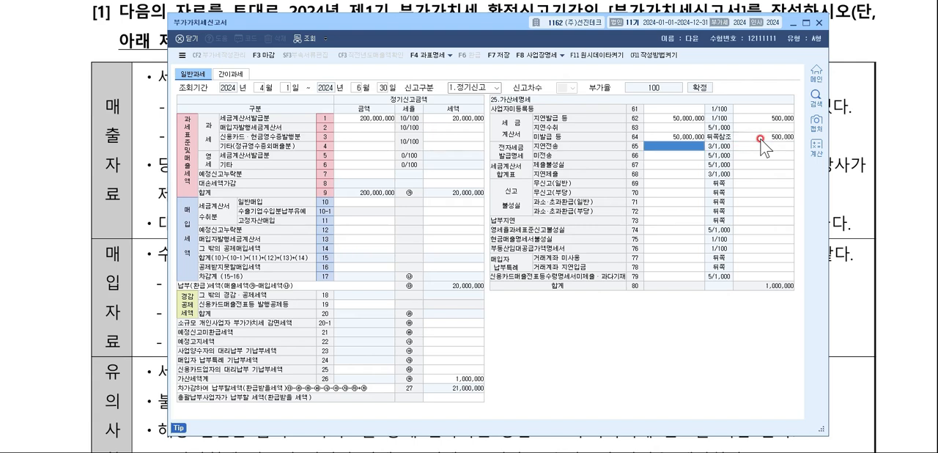
click(760, 138)
Clear the 미발급 등 amount and penalty tax on line 64, keeping only the 지연발급 등 entry on line 62.
click(681, 138)
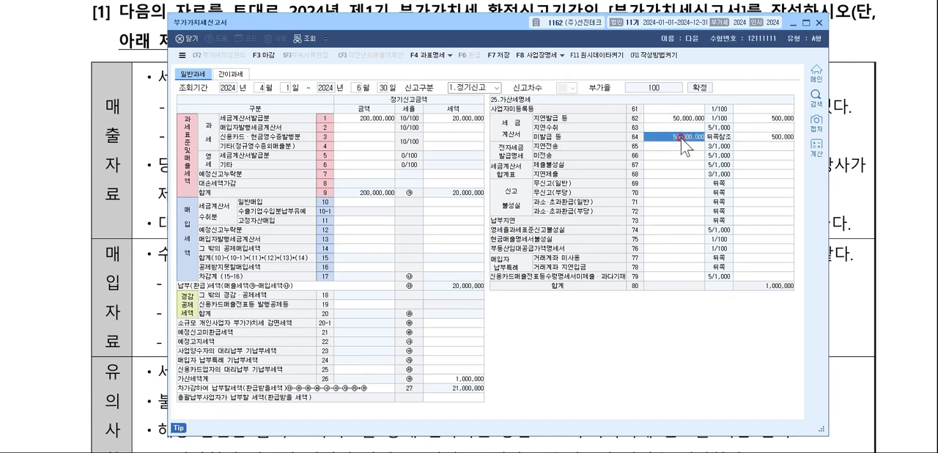
key(Delete)
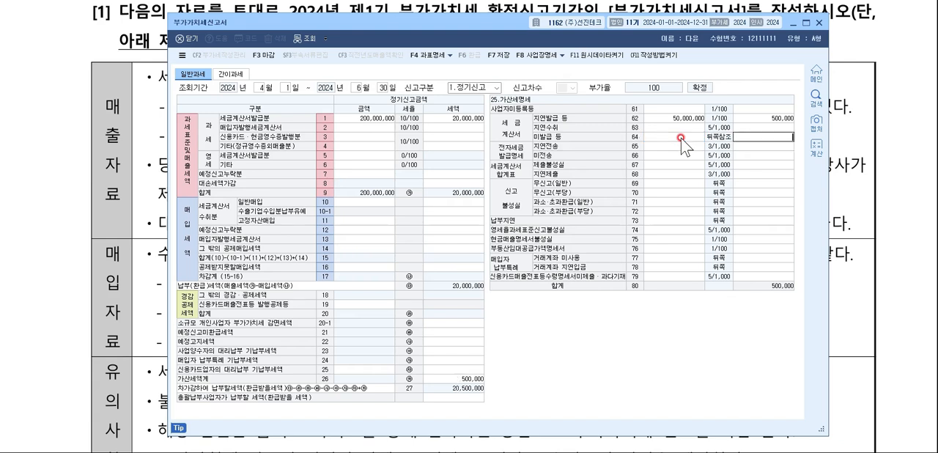
key(Return)
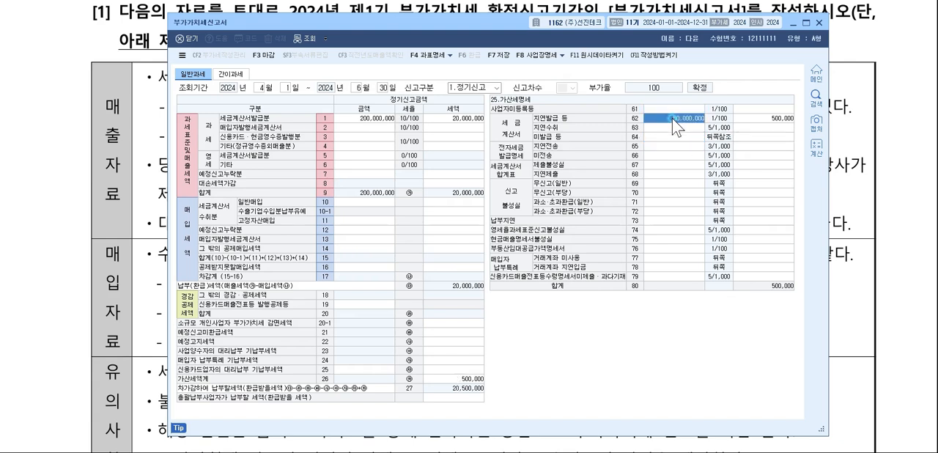
click(770, 118)
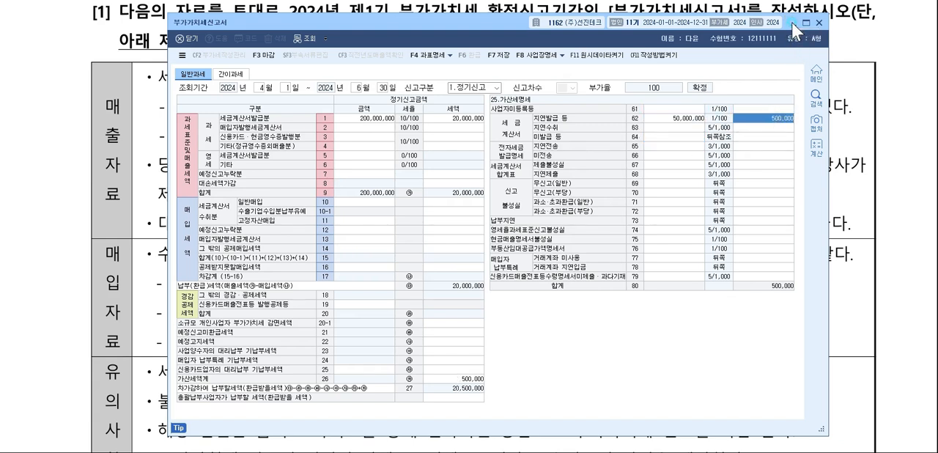
Switch to the exam document, underline the 종이 세금계산서 발급분 item, and handwrite a note that 전자미발급 is 공급 × 1%.
click(791, 23)
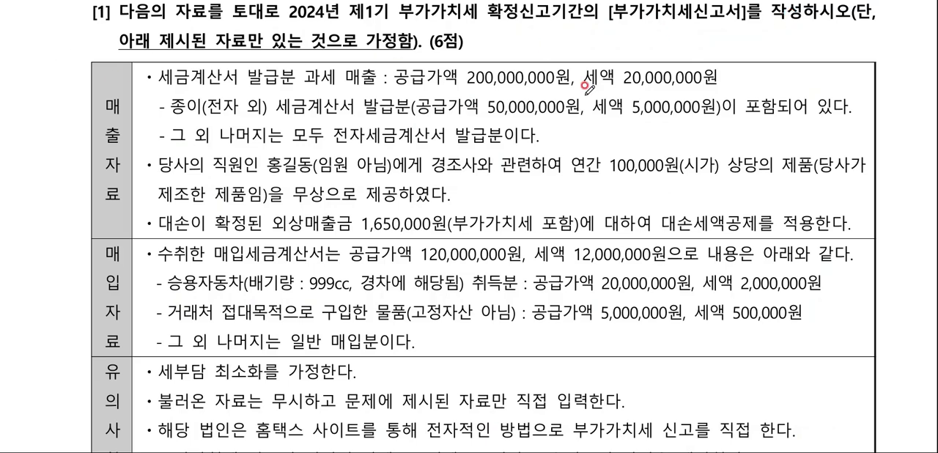
drag(162, 120, 209, 118)
drag(345, 107, 404, 115)
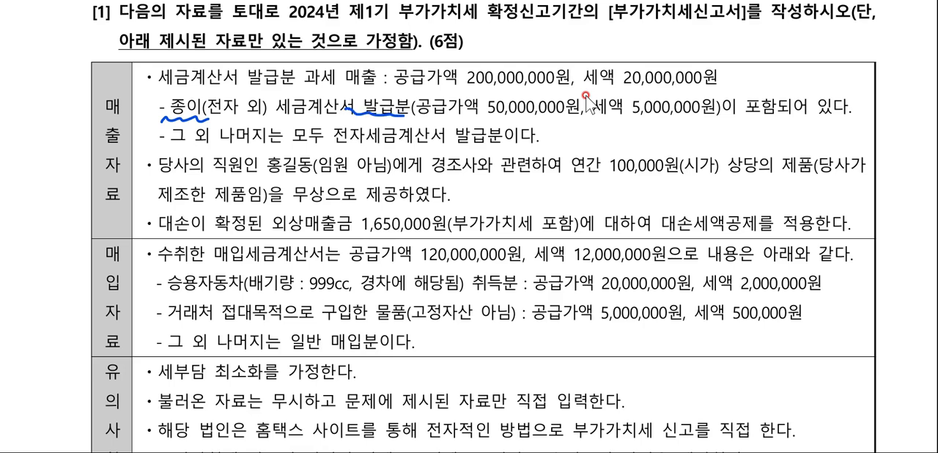
mouse_move(570, 115)
mouse_down()
mouse_move(593, 139)
mouse_move(647, 147)
mouse_move(688, 137)
mouse_move(690, 145)
mouse_up()
mouse_move(692, 128)
mouse_down()
mouse_move(702, 151)
mouse_move(729, 135)
mouse_move(722, 148)
mouse_move(810, 140)
mouse_up()
mouse_move(835, 126)
mouse_down()
mouse_move(823, 145)
mouse_move(887, 136)
mouse_up()
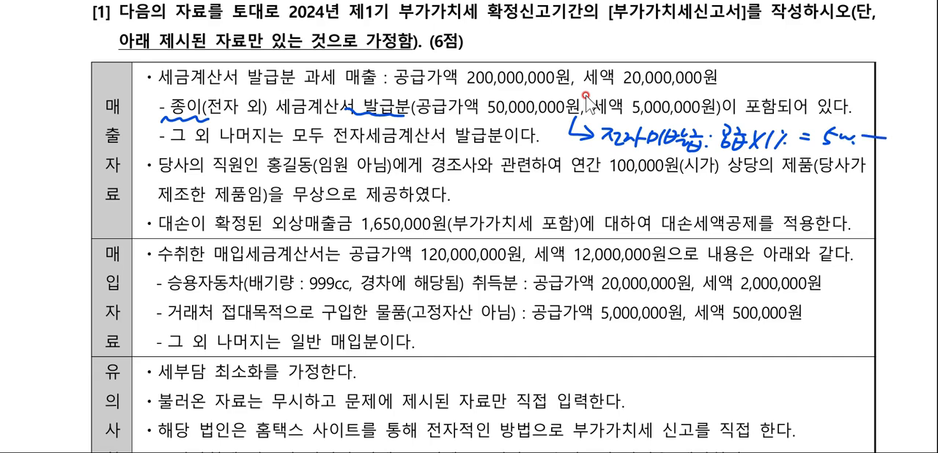
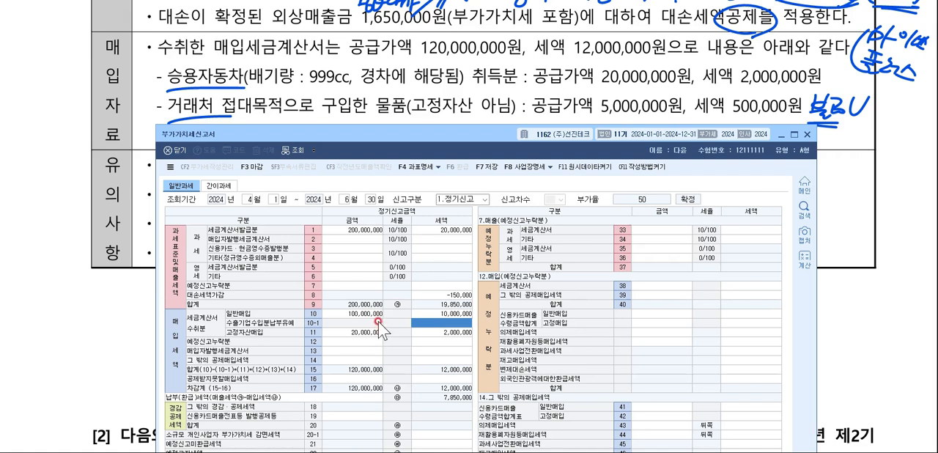
Enter the non-deductible entertainment purchase on line 50 공제받지못할 매입세액 with amount 5,000,000 and tax 500,000.
click(444, 313)
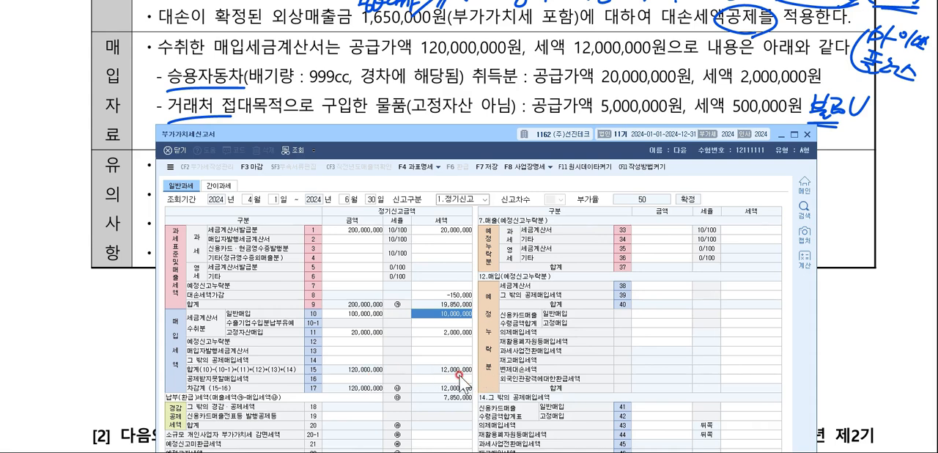
click(380, 378)
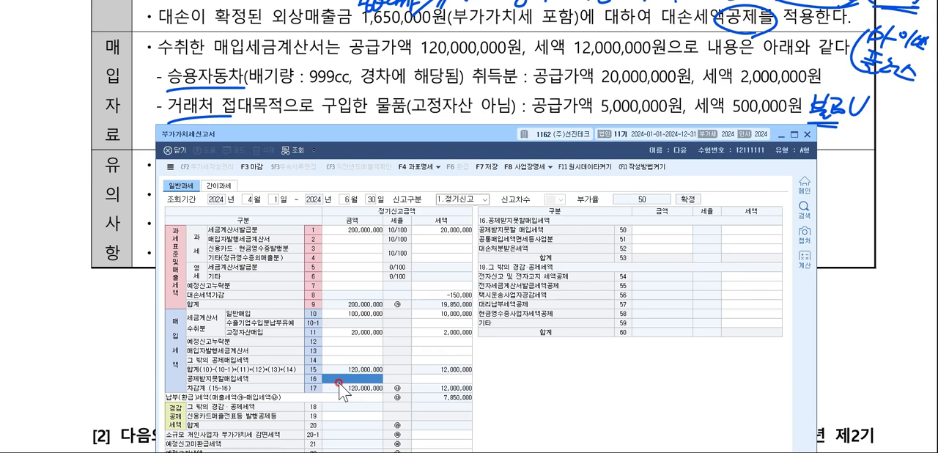
click(664, 230)
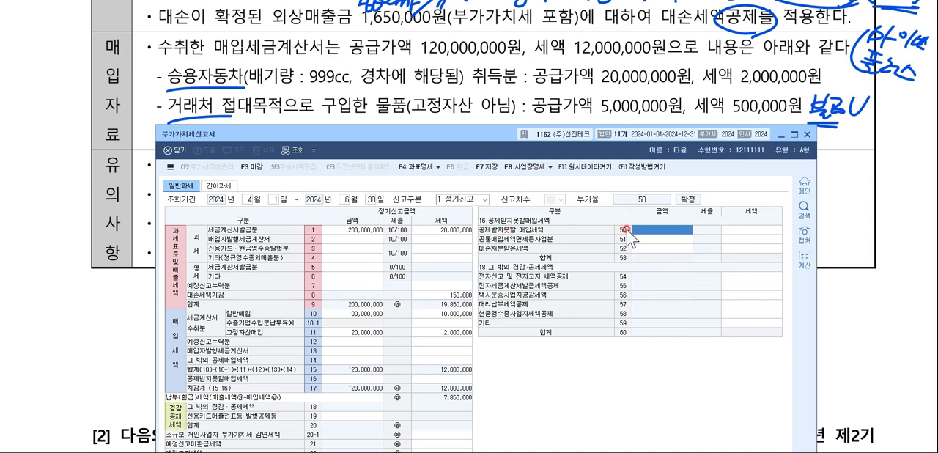
text(5000000)
key(Return)
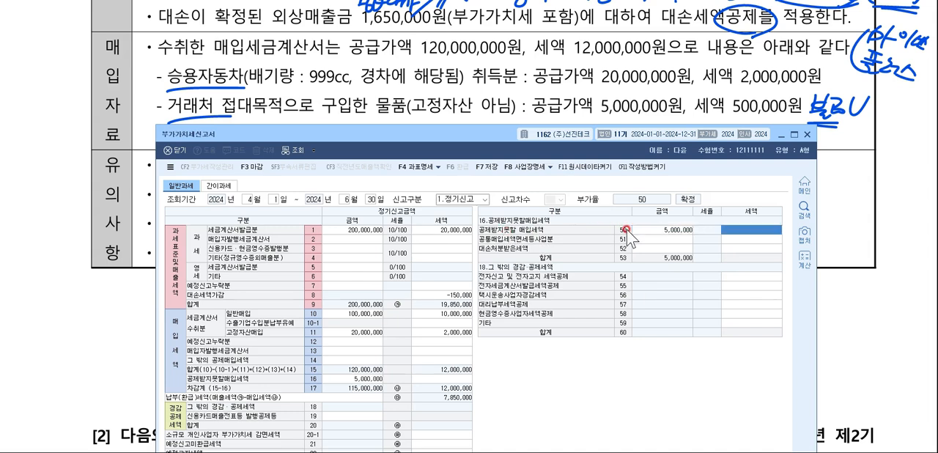
text(5000000)
key(Return)
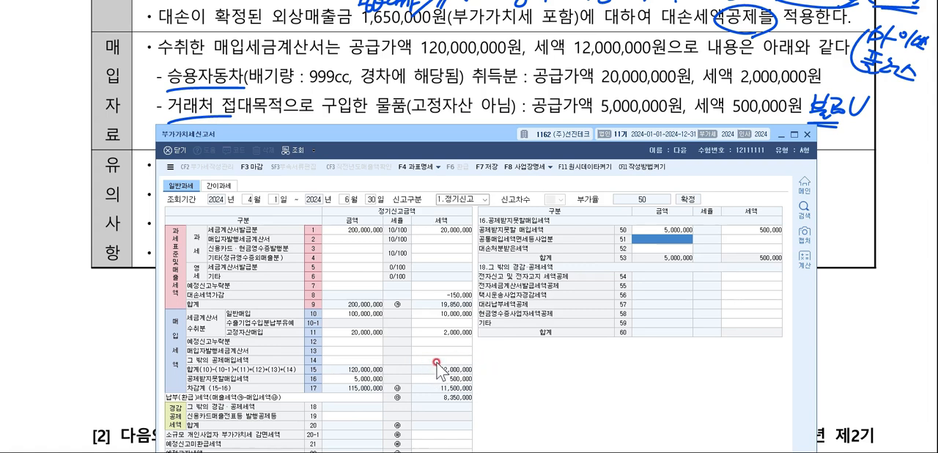
Review the purchase entries on lines 10, 11 and 16 against the 공제받지못할 매입세액 detail on line 50.
click(453, 379)
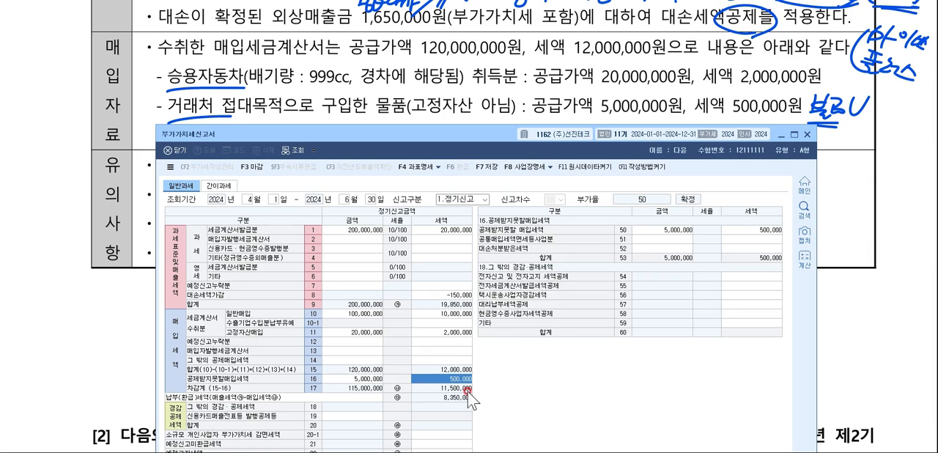
click(359, 334)
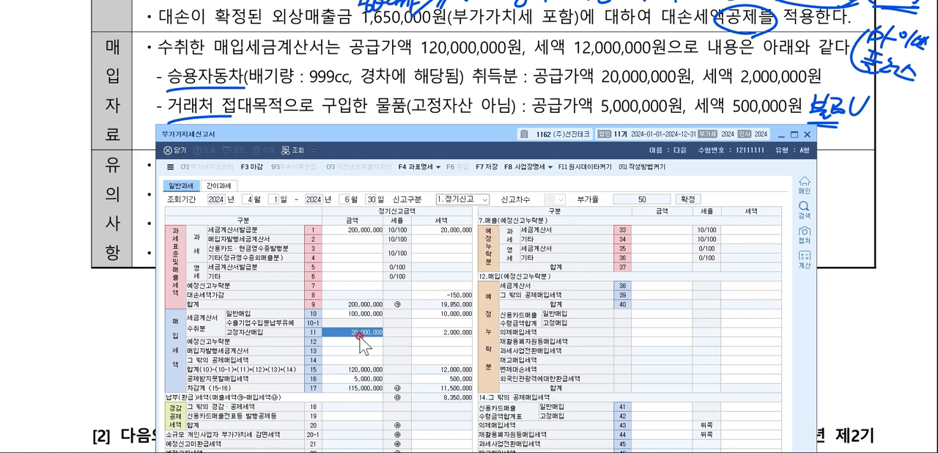
click(358, 317)
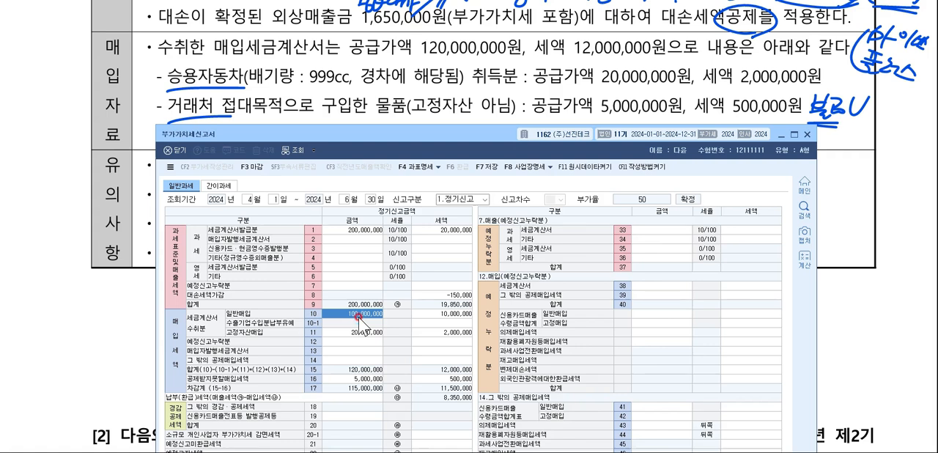
click(434, 314)
click(435, 336)
click(364, 318)
click(362, 333)
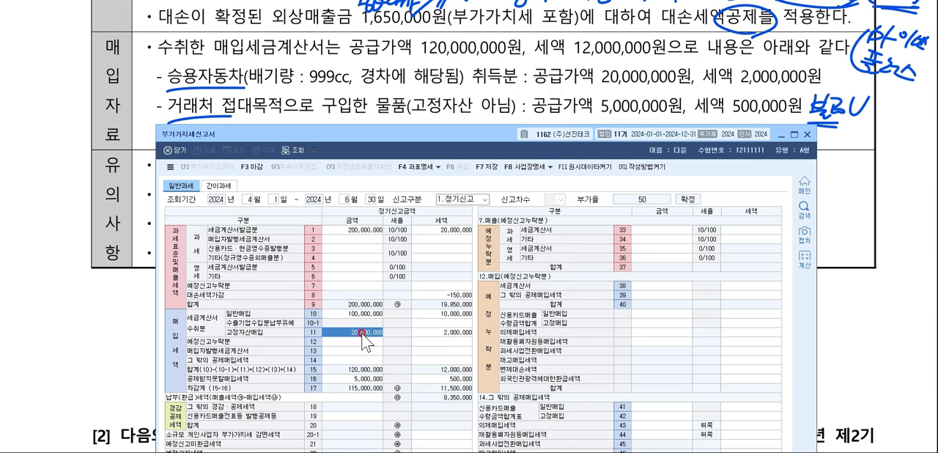
click(351, 378)
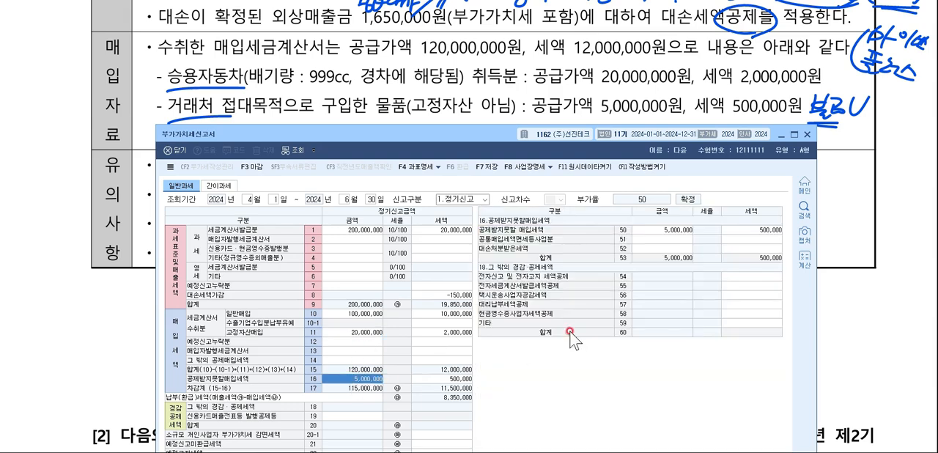
click(680, 229)
click(743, 228)
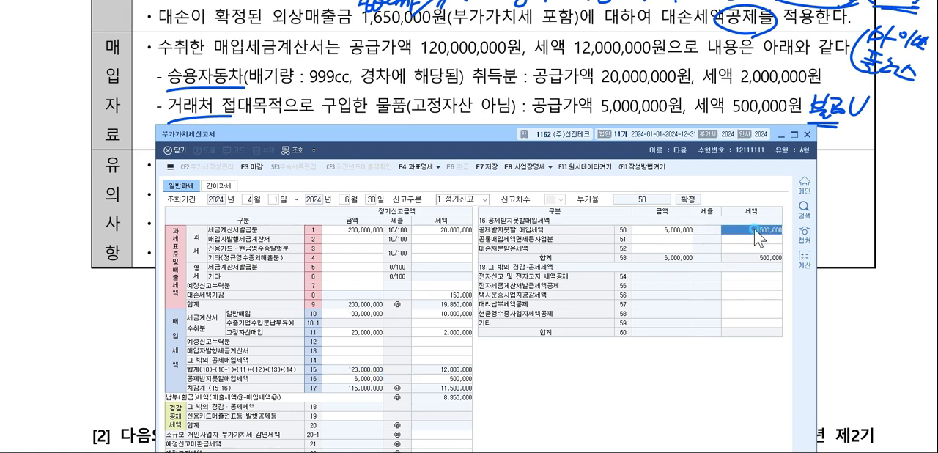
click(665, 235)
click(749, 233)
Uncover the 유의사항 notes in the exam document and underline 홈택스 사이트, 신고를 직접 and 전자적인.
drag(695, 133, 689, 207)
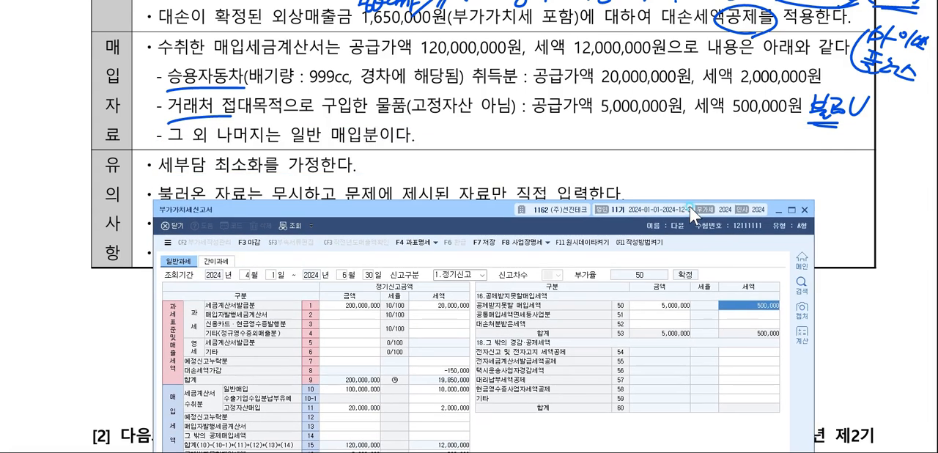
scroll(619, 132, down, 2)
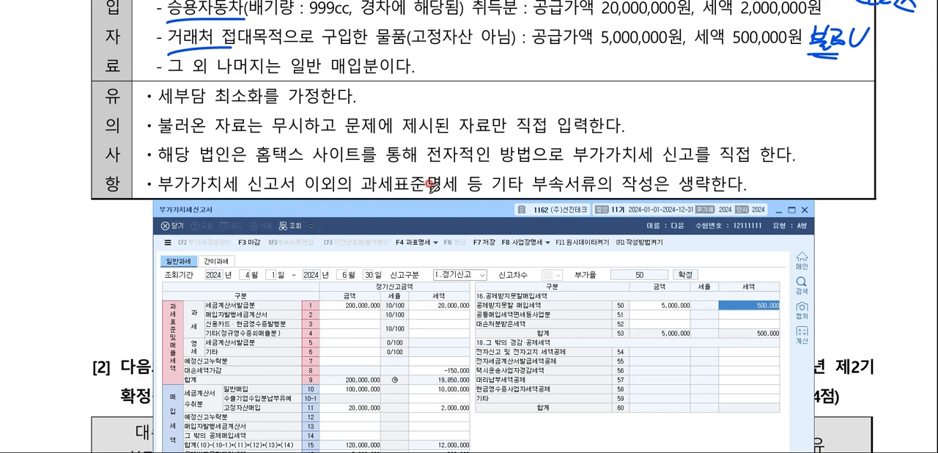
click(254, 157)
drag(255, 167, 360, 165)
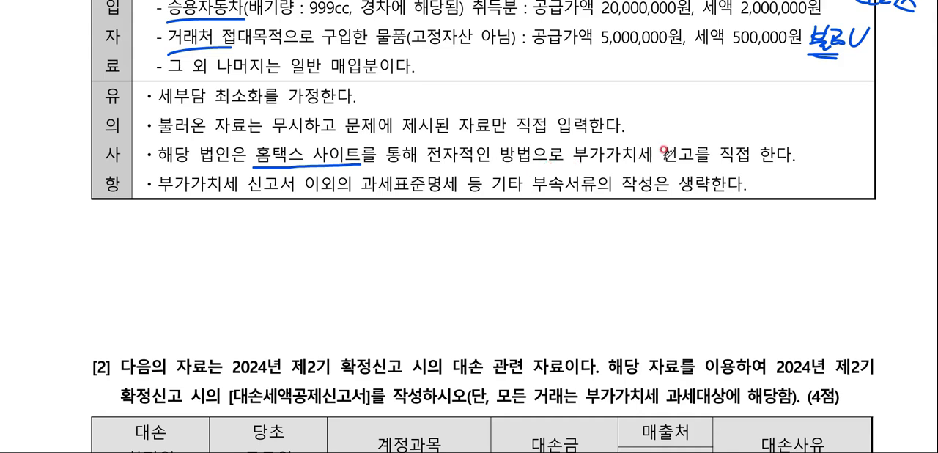
drag(654, 161, 758, 160)
drag(425, 167, 485, 166)
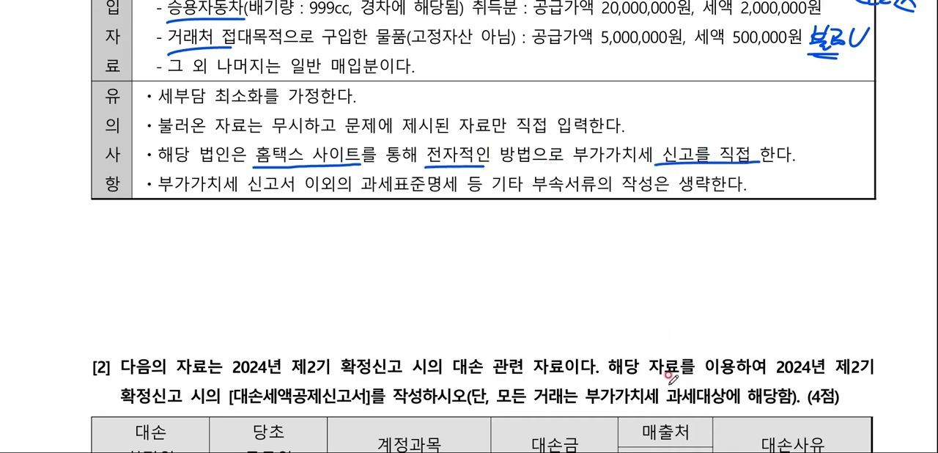
Switch back to the VAT return and enter 10,000 as the 전자신고 및 전자고지 세액공제 tax on line 54.
key(alt+Tab)
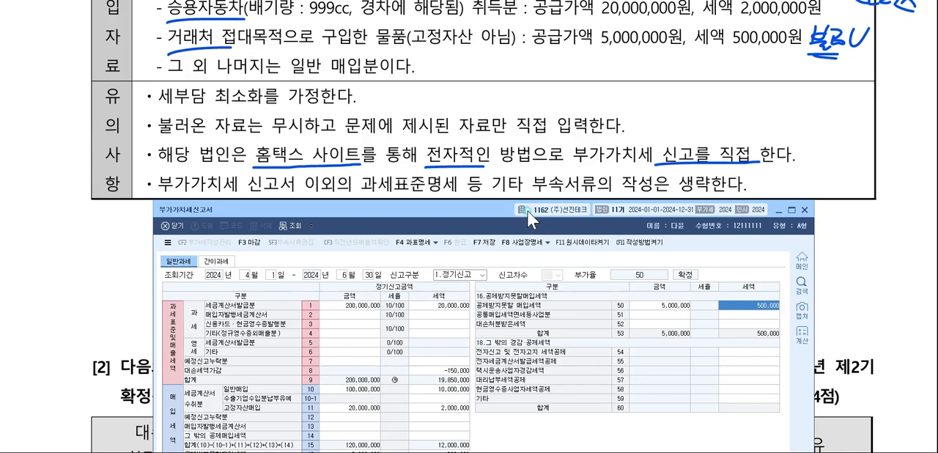
drag(527, 211, 520, 30)
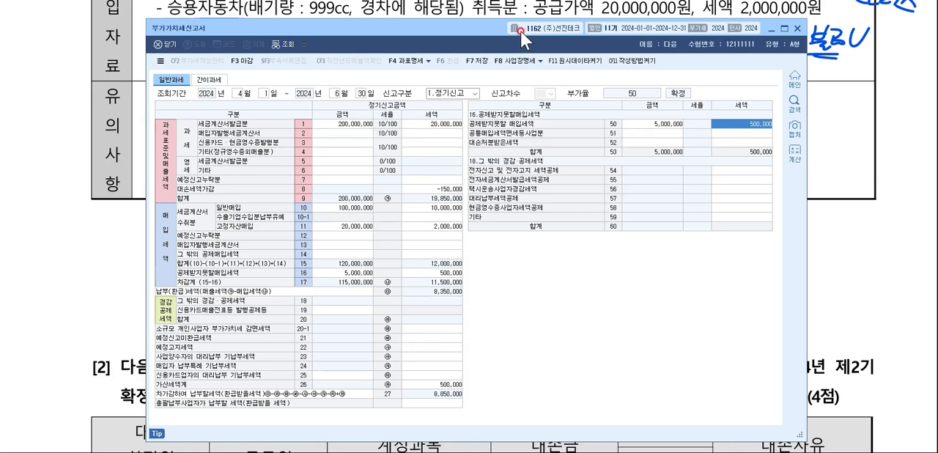
click(433, 383)
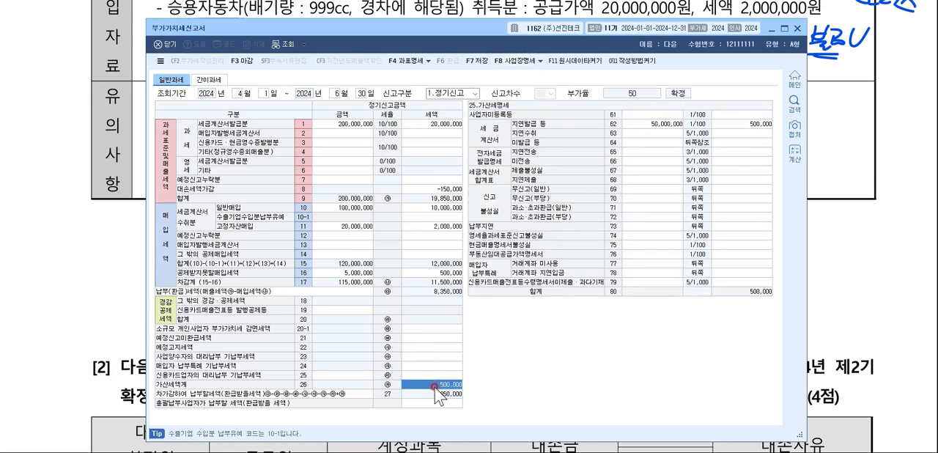
click(416, 326)
click(418, 337)
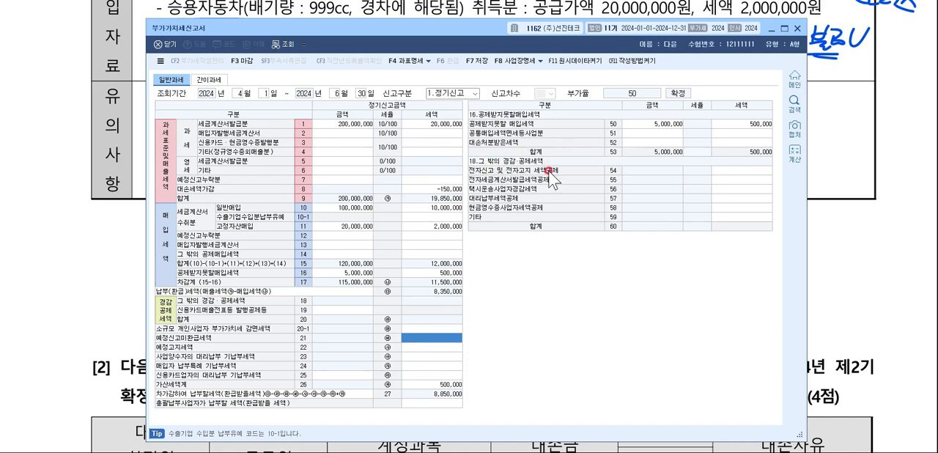
click(736, 170)
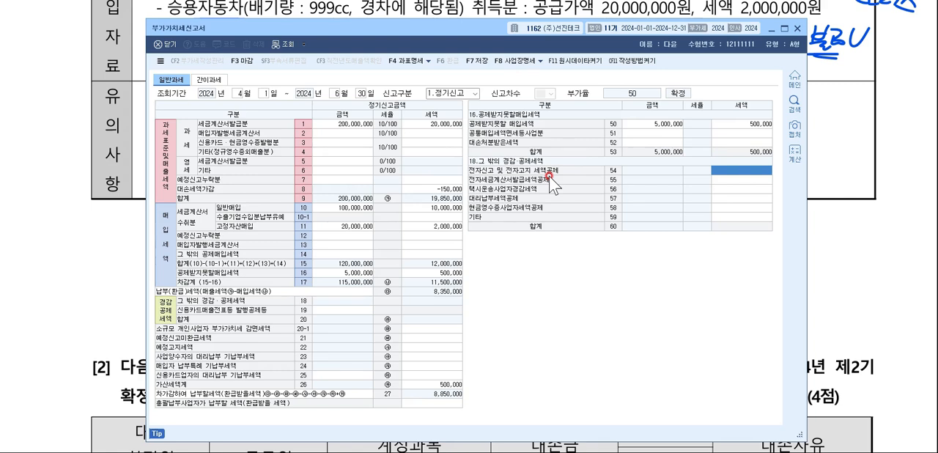
text(10000)
key(Return)
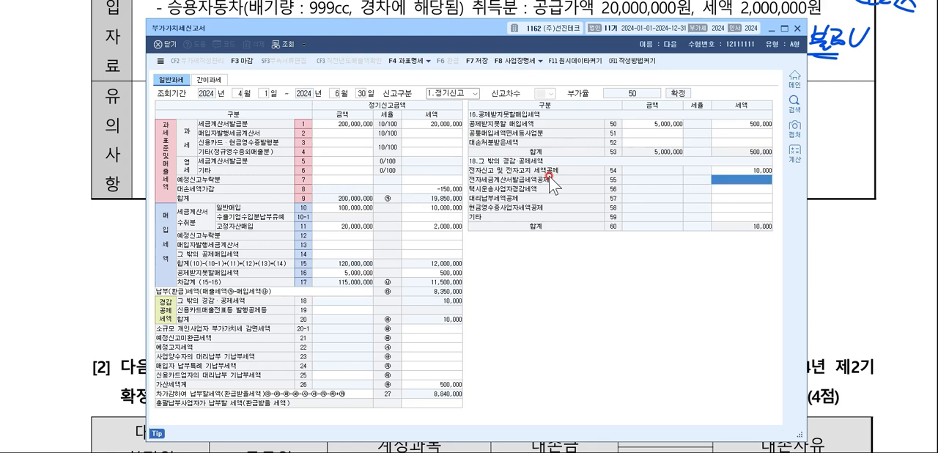
click(734, 173)
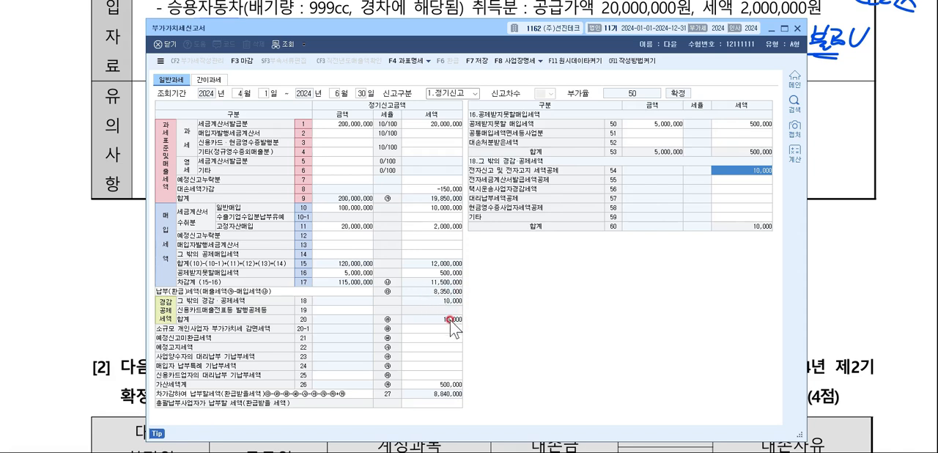
Check the 가산세 details on line 26, close the VAT return saving its data, and go back to the question's sales and purchase data.
click(435, 385)
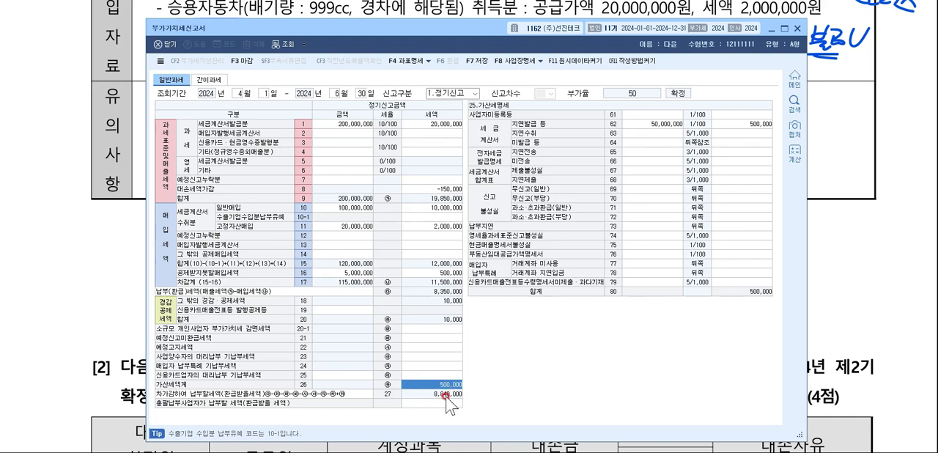
click(795, 31)
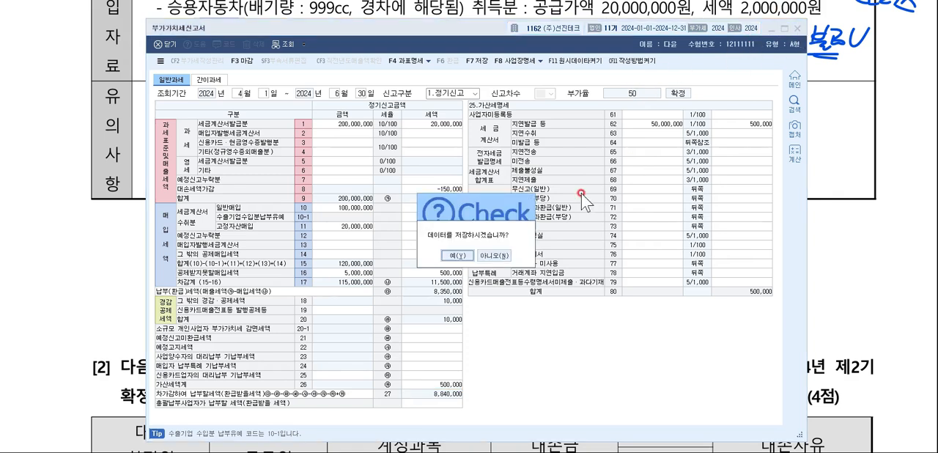
click(456, 255)
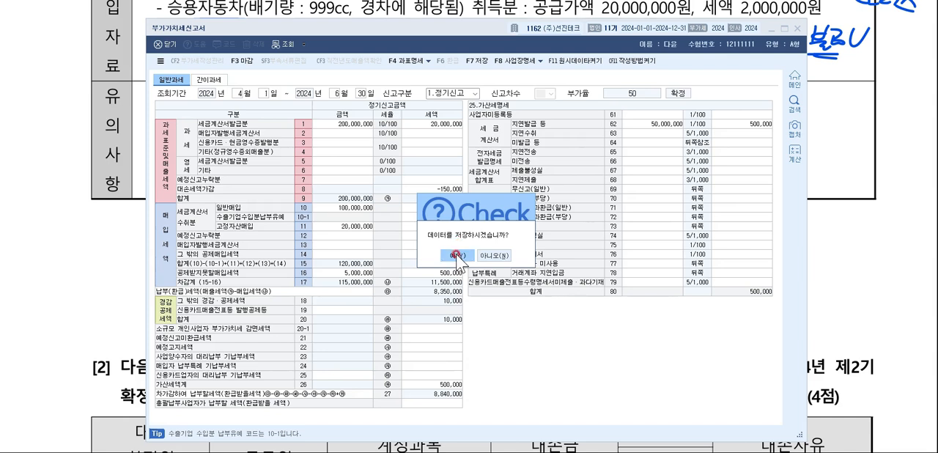
click(482, 55)
click(456, 255)
click(475, 255)
key(Escape)
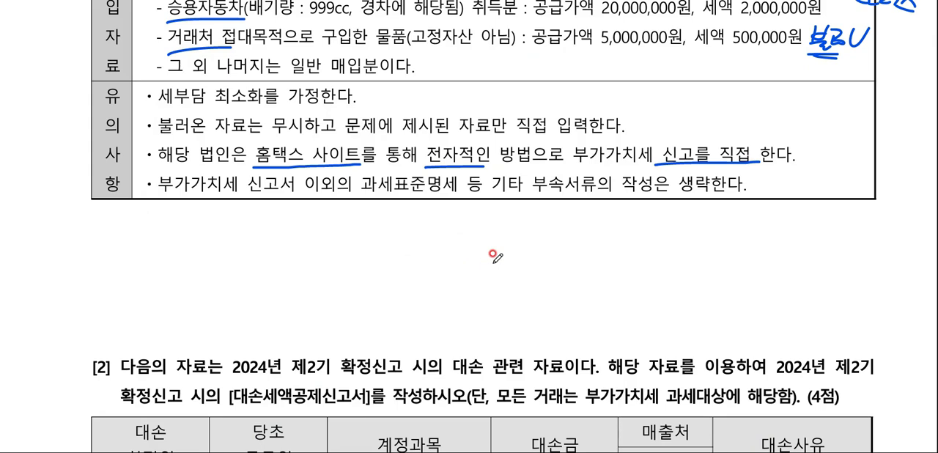
scroll(488, 228, up, 1)
scroll(488, 231, up, 3)
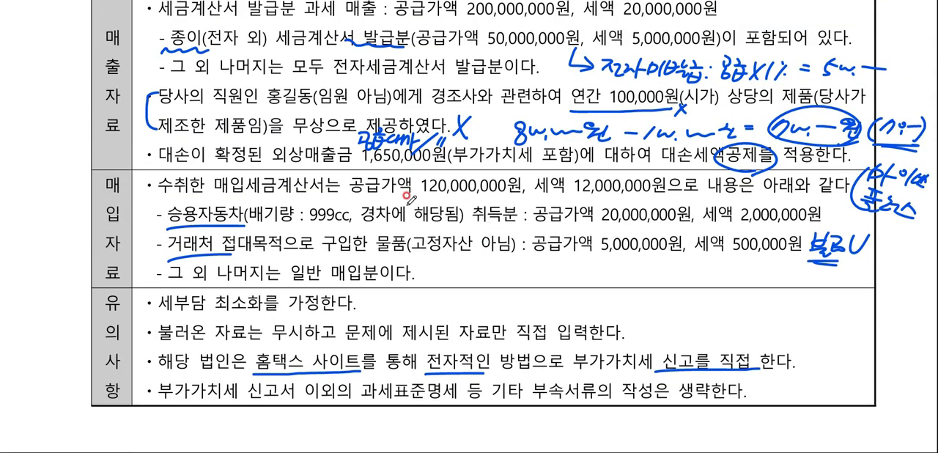